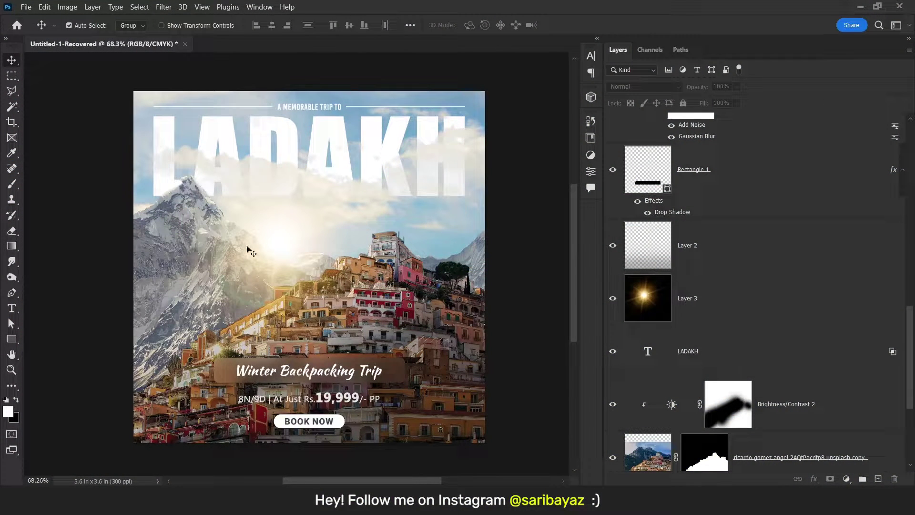
- Start a new document named "Ladakh post design" with its dimensions in pixels
{"action": "left_click", "coordinate": [26, 6]}
{"action": "left_click", "coordinate": [40, 25]}
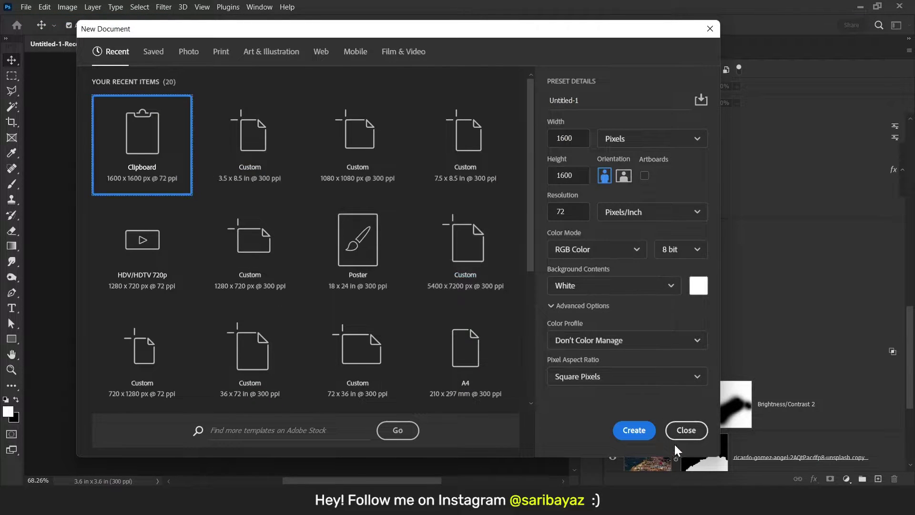
{"action": "left_click", "coordinate": [599, 100]}
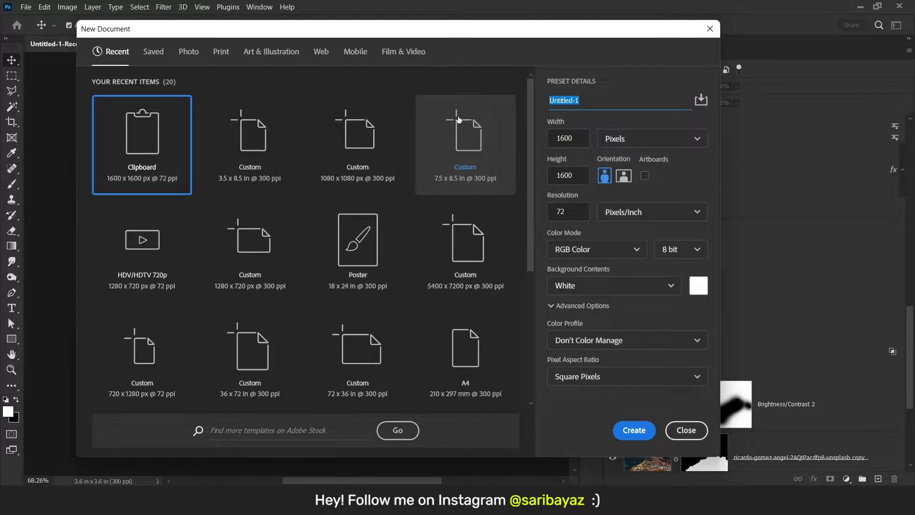
{"action": "type", "text": "Ladakh post design"}
{"action": "left_click", "coordinate": [633, 139]}
{"action": "left_click", "coordinate": [619, 161]}
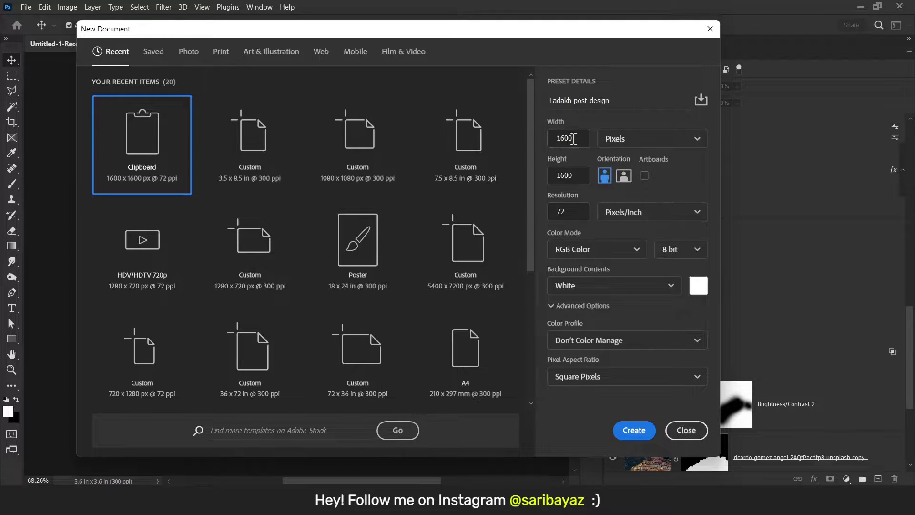
- Set the document to 1080 x 1080 pixels at 300 pixels/inch in RGB Color and create it
{"action": "double_click", "coordinate": [572, 138]}
{"action": "type", "text": "1080"}
{"action": "double_click", "coordinate": [549, 178]}
{"action": "double_click", "coordinate": [580, 211]}
{"action": "type", "text": "30"}
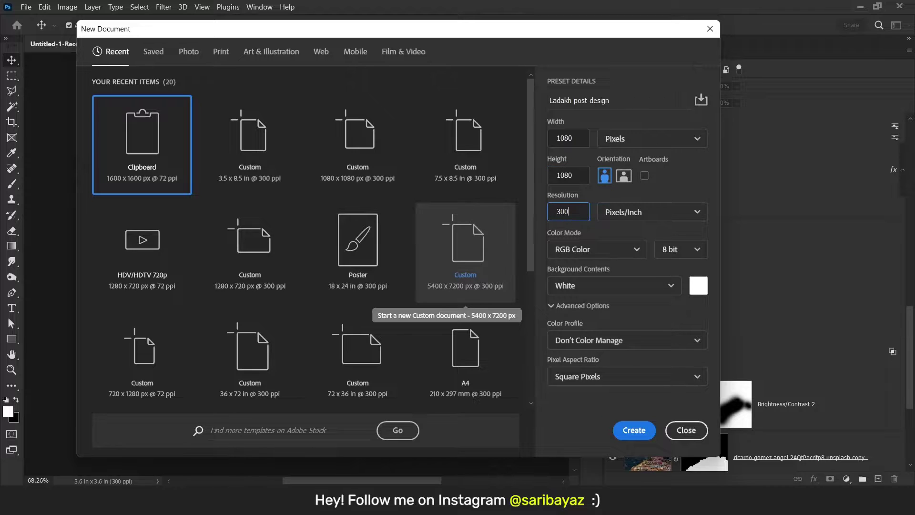
{"action": "type", "text": "0"}
{"action": "left_click", "coordinate": [590, 250]}
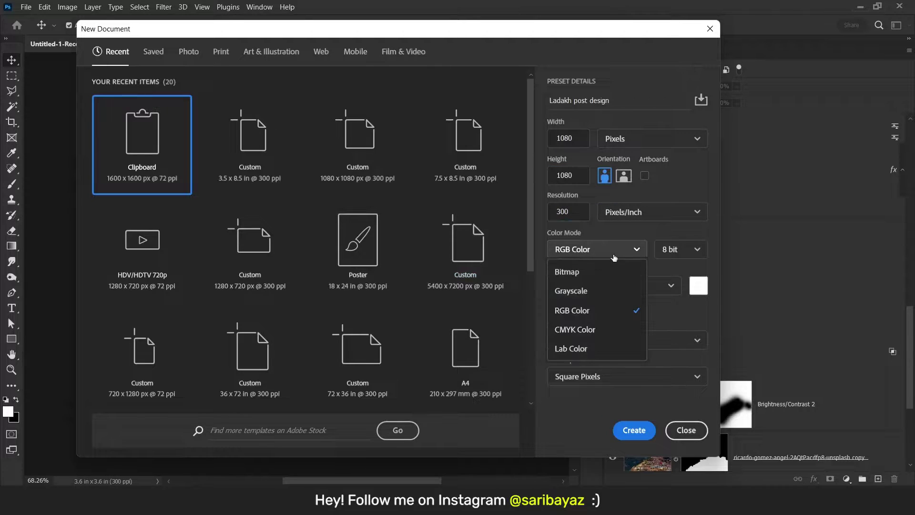
{"action": "left_click", "coordinate": [580, 316]}
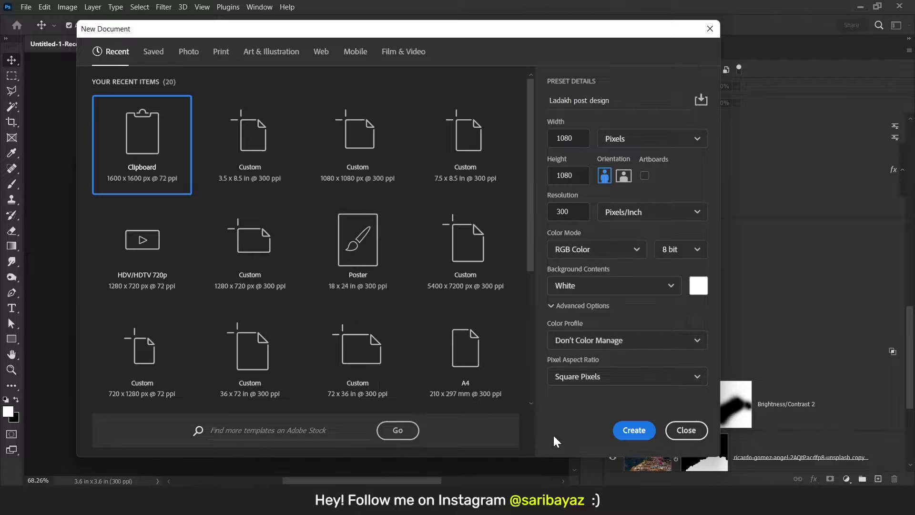
{"action": "left_click", "coordinate": [635, 431]}
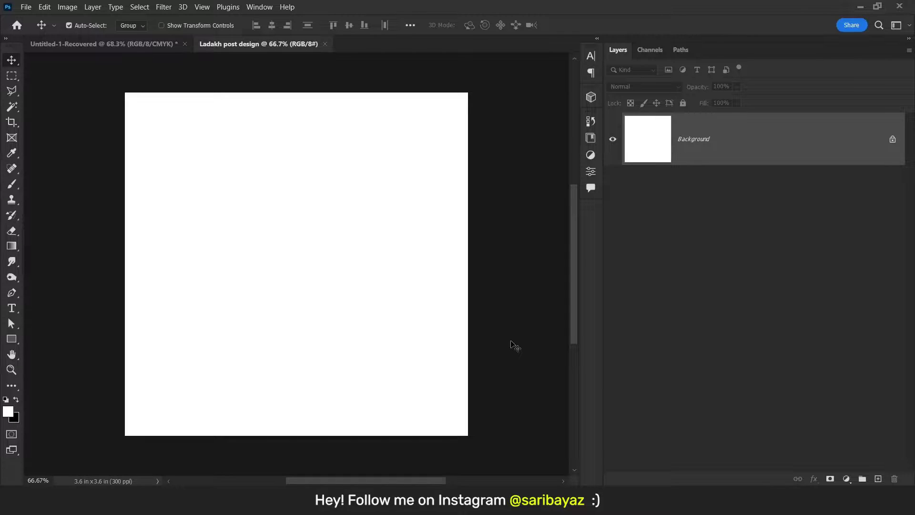
- Switch to Chrome and open the Unsplash hillside city photo from the "city on hill" image results
{"action": "left_click", "coordinate": [502, 501]}
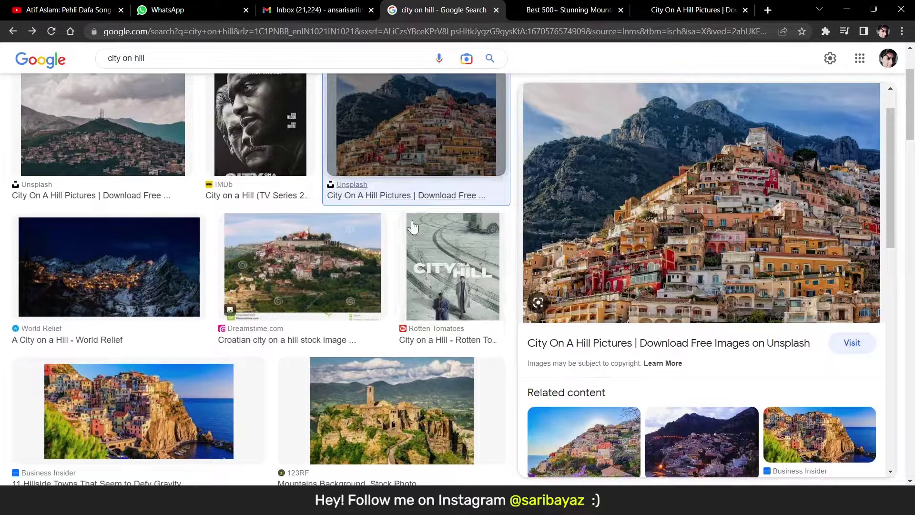
{"action": "scroll", "coordinate": [405, 187], "scroll_direction": "up", "scroll_amount": 3}
{"action": "scroll", "coordinate": [703, 286], "scroll_direction": "down", "scroll_amount": 3}
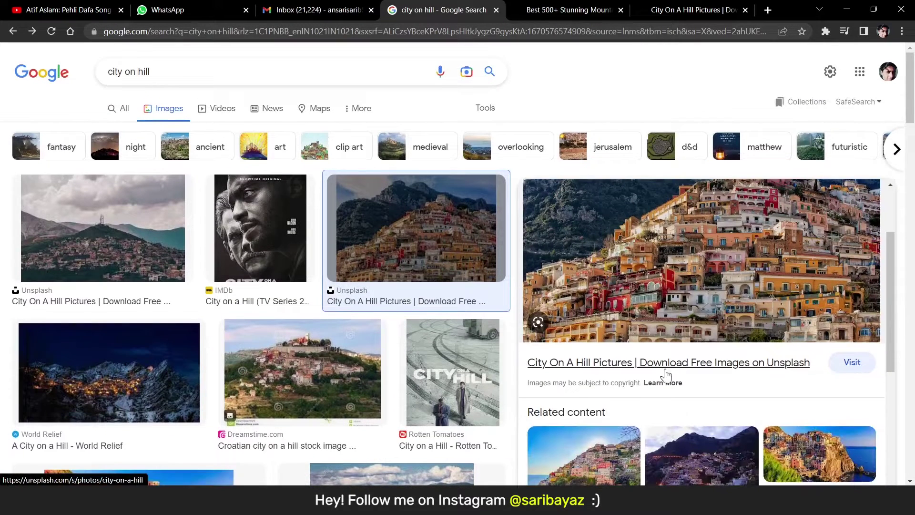
{"action": "left_click", "coordinate": [701, 315]}
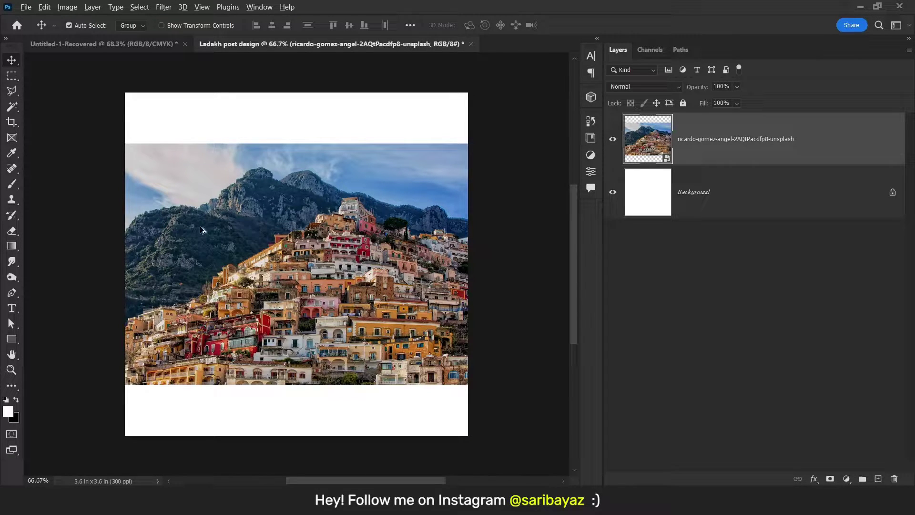
- Trace the city's roofline with the Polygonal Lasso tool, from the photo's left edge across the rooftops and tree to its right edge
{"action": "scroll", "coordinate": [202, 232], "scroll_direction": "up", "scroll_amount": 3}
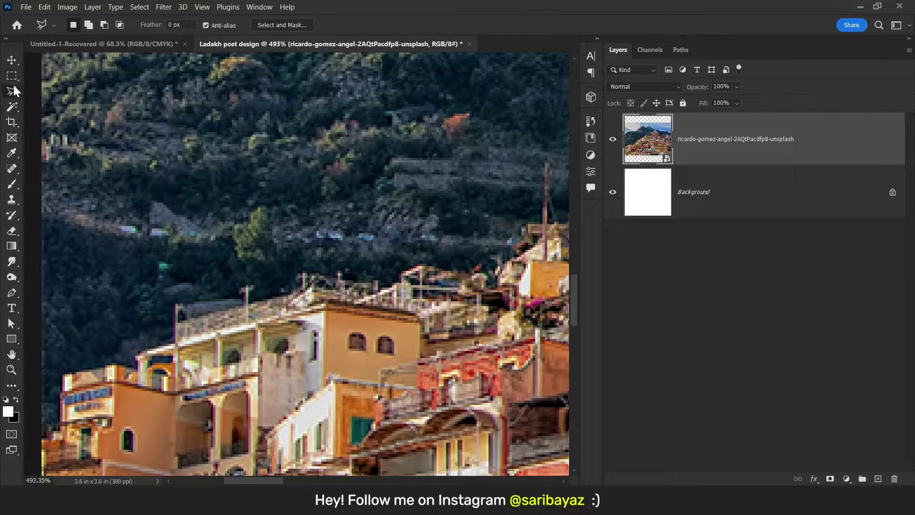
{"action": "right_click", "coordinate": [13, 90]}
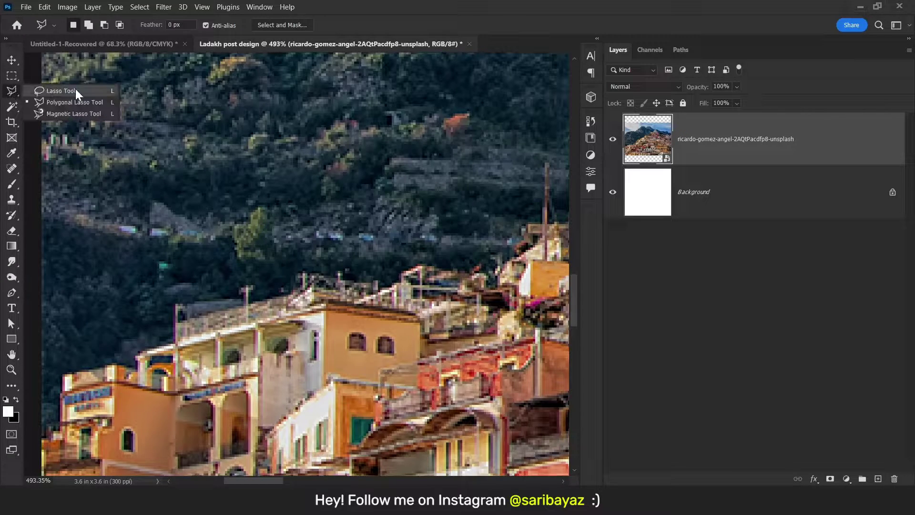
{"action": "left_click", "coordinate": [82, 103]}
{"action": "scroll", "coordinate": [143, 278], "scroll_direction": "up", "scroll_amount": 4}
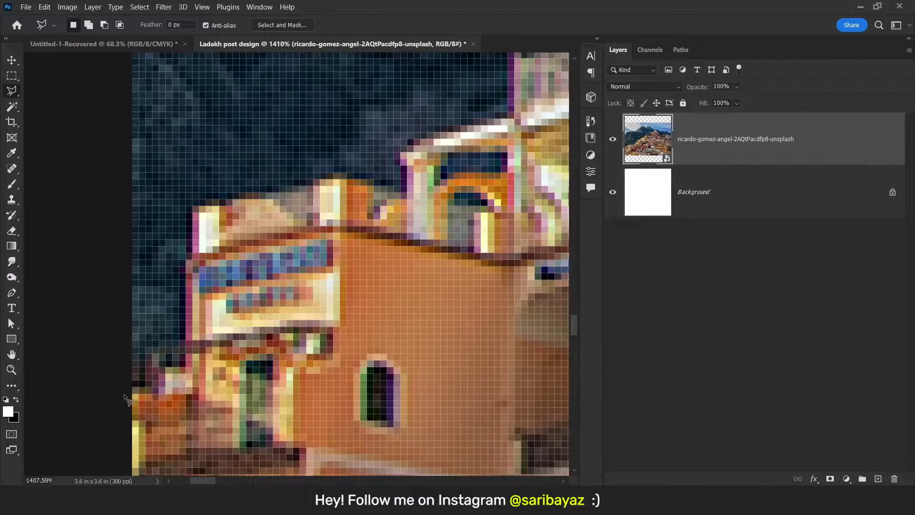
{"action": "left_click", "coordinate": [185, 343]}
{"action": "left_click", "coordinate": [192, 207]}
{"action": "left_click", "coordinate": [338, 175]}
{"action": "left_click", "coordinate": [406, 195]}
{"action": "left_click", "coordinate": [402, 150]}
{"action": "left_click", "coordinate": [511, 116]}
{"action": "mouse_move", "coordinate": [510, 117]}
{"action": "left_mouse_down"}
{"action": "mouse_move", "coordinate": [354, 276]}
{"action": "mouse_move", "coordinate": [191, 353]}
{"action": "left_mouse_up"}
{"action": "left_click", "coordinate": [191, 239]}
{"action": "left_click_drag", "start_coordinate": [465, 226], "coordinate": [71, 329]}
{"action": "left_click", "coordinate": [453, 290]}
{"action": "left_click_drag", "start_coordinate": [517, 275], "coordinate": [143, 305]}
{"action": "left_click", "coordinate": [263, 281]}
{"action": "left_click", "coordinate": [375, 217]}
{"action": "left_click_drag", "start_coordinate": [410, 189], "coordinate": [348, 238]}
{"action": "left_click", "coordinate": [347, 240]}
{"action": "left_click", "coordinate": [347, 205]}
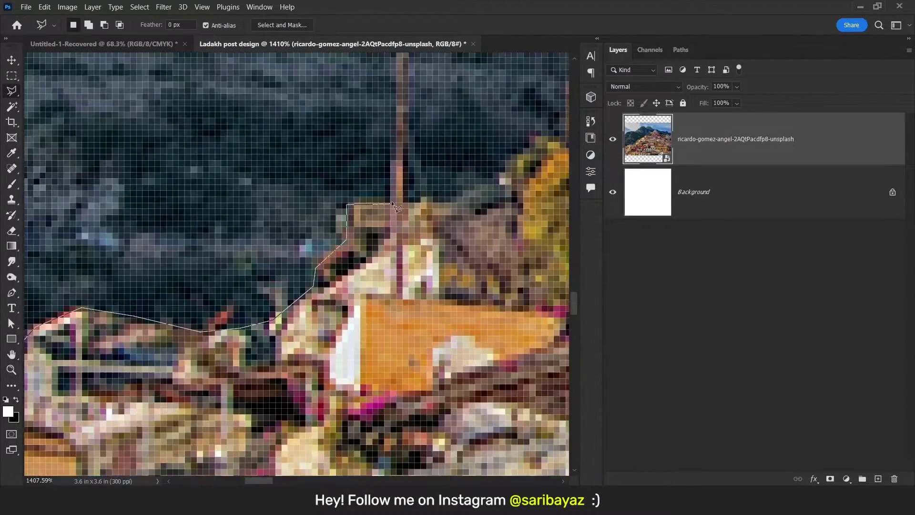
{"action": "left_click", "coordinate": [395, 205]}
{"action": "left_click_drag", "start_coordinate": [401, 64], "coordinate": [337, 208]}
{"action": "left_click", "coordinate": [335, 183]}
{"action": "left_click", "coordinate": [346, 182]}
{"action": "left_click", "coordinate": [342, 350]}
{"action": "left_click_drag", "start_coordinate": [391, 331], "coordinate": [180, 370]}
{"action": "left_click", "coordinate": [222, 353]}
{"action": "left_click", "coordinate": [232, 331]}
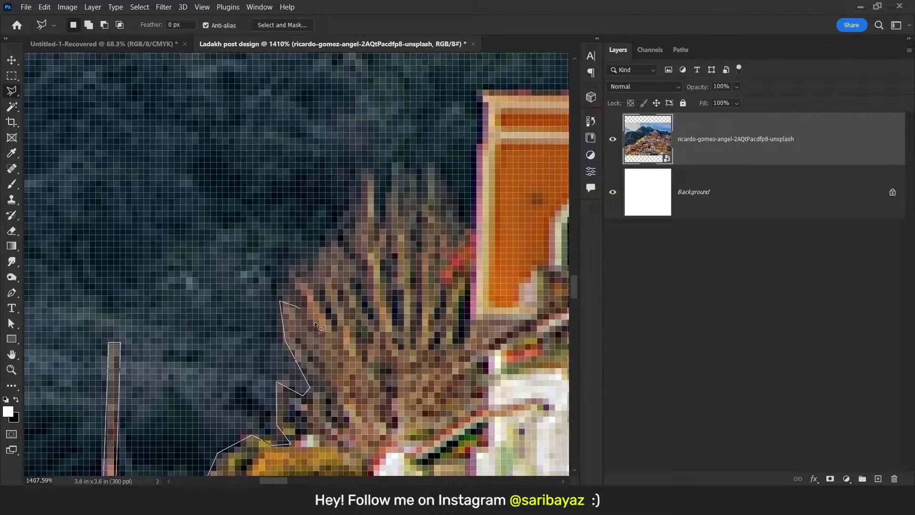
{"action": "left_click", "coordinate": [322, 334]}
{"action": "left_click", "coordinate": [284, 267]}
{"action": "left_click", "coordinate": [334, 329]}
{"action": "left_click", "coordinate": [315, 265]}
{"action": "left_click", "coordinate": [344, 303]}
{"action": "left_click", "coordinate": [329, 250]}
{"action": "left_click", "coordinate": [354, 286]}
{"action": "mouse_move", "coordinate": [368, 209]}
{"action": "left_mouse_down"}
{"action": "mouse_move", "coordinate": [292, 317]}
{"action": "mouse_move", "coordinate": [182, 382]}
{"action": "left_mouse_up"}
{"action": "left_click", "coordinate": [420, 263]}
{"action": "left_click", "coordinate": [385, 192]}
{"action": "left_click_drag", "start_coordinate": [480, 159], "coordinate": [222, 358]}
{"action": "left_click", "coordinate": [237, 281]}
{"action": "left_click", "coordinate": [347, 232]}
{"action": "left_click_drag", "start_coordinate": [408, 216], "coordinate": [226, 232]}
{"action": "left_click", "coordinate": [337, 317]}
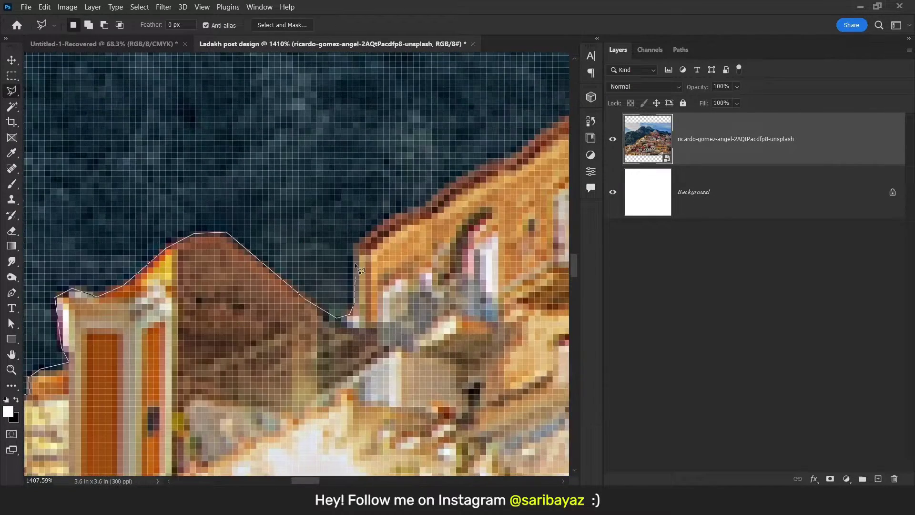
{"action": "left_click", "coordinate": [357, 245]}
{"action": "left_click_drag", "start_coordinate": [357, 246], "coordinate": [252, 360]}
{"action": "left_click", "coordinate": [403, 272]}
{"action": "left_click_drag", "start_coordinate": [404, 272], "coordinate": [183, 385]}
{"action": "left_click", "coordinate": [282, 311]}
{"action": "left_click_drag", "start_coordinate": [426, 233], "coordinate": [175, 408]}
{"action": "left_click", "coordinate": [304, 335]}
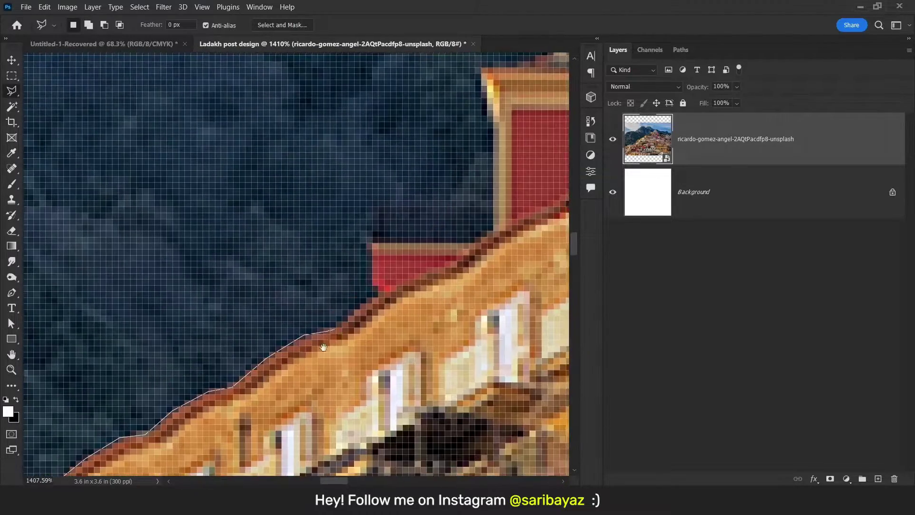
{"action": "left_click_drag", "start_coordinate": [347, 326], "coordinate": [269, 379]}
{"action": "left_click", "coordinate": [293, 339]}
{"action": "left_click_drag", "start_coordinate": [412, 287], "coordinate": [297, 389]}
{"action": "left_click", "coordinate": [300, 315]}
{"action": "left_click_drag", "start_coordinate": [337, 227], "coordinate": [108, 325]}
{"action": "left_click", "coordinate": [342, 298]}
{"action": "left_click_drag", "start_coordinate": [409, 253], "coordinate": [123, 360]}
{"action": "left_click_drag", "start_coordinate": [416, 305], "coordinate": [199, 370]}
{"action": "left_click", "coordinate": [269, 241]}
{"action": "left_click_drag", "start_coordinate": [366, 239], "coordinate": [311, 414]}
{"action": "left_click", "coordinate": [338, 312]}
{"action": "left_click_drag", "start_coordinate": [385, 253], "coordinate": [127, 301]}
{"action": "left_click", "coordinate": [316, 311]}
{"action": "left_click", "coordinate": [329, 180]}
{"action": "left_click", "coordinate": [355, 267]}
{"action": "left_click", "coordinate": [374, 309]}
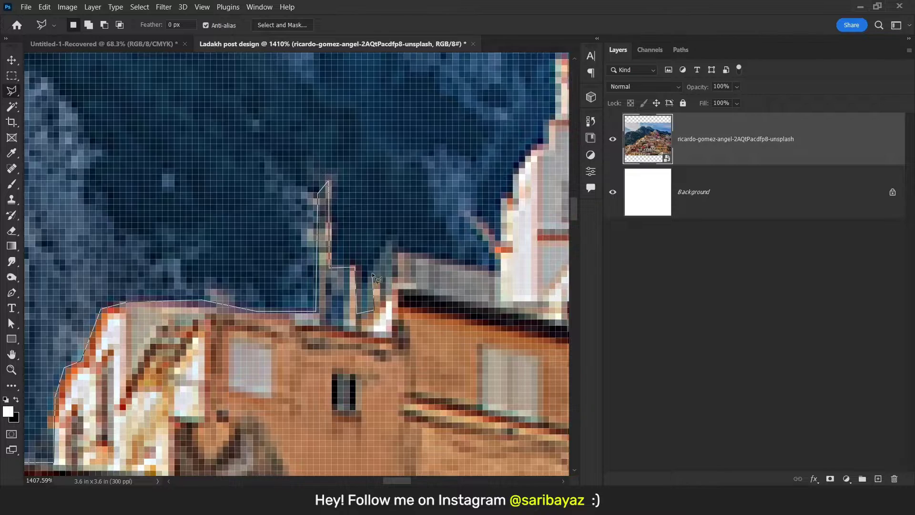
{"action": "left_click", "coordinate": [373, 274]}
{"action": "left_click_drag", "start_coordinate": [406, 253], "coordinate": [235, 291]}
{"action": "left_click_drag", "start_coordinate": [345, 234], "coordinate": [255, 407]}
{"action": "left_click_drag", "start_coordinate": [307, 213], "coordinate": [62, 284]}
{"action": "left_click", "coordinate": [373, 331]}
{"action": "left_click", "coordinate": [391, 337]}
{"action": "left_click", "coordinate": [391, 266]}
{"action": "left_click", "coordinate": [403, 261]}
{"action": "left_click", "coordinate": [403, 336]}
{"action": "left_click", "coordinate": [456, 385]}
{"action": "left_click", "coordinate": [456, 323]}
{"action": "left_click", "coordinate": [465, 322]}
{"action": "left_click", "coordinate": [463, 428]}
{"action": "left_click_drag", "start_coordinate": [478, 444], "coordinate": [275, 336]}
{"action": "left_click", "coordinate": [289, 361]}
{"action": "left_click_drag", "start_coordinate": [425, 459], "coordinate": [264, 332]}
{"action": "left_click", "coordinate": [264, 333]}
{"action": "left_click", "coordinate": [288, 352]}
{"action": "left_click", "coordinate": [289, 260]}
{"action": "left_click", "coordinate": [299, 258]}
{"action": "left_click", "coordinate": [301, 393]}
{"action": "left_click", "coordinate": [341, 419]}
{"action": "left_click_drag", "start_coordinate": [341, 419], "coordinate": [348, 184]}
{"action": "left_click", "coordinate": [350, 276]}
{"action": "left_click", "coordinate": [351, 203]}
{"action": "left_click", "coordinate": [424, 209]}
{"action": "left_click_drag", "start_coordinate": [300, 238], "coordinate": [95, 129]}
{"action": "left_click", "coordinate": [327, 190]}
{"action": "left_click", "coordinate": [352, 253]}
{"action": "left_click", "coordinate": [379, 303]}
{"action": "left_click_drag", "start_coordinate": [397, 308], "coordinate": [229, 163]}
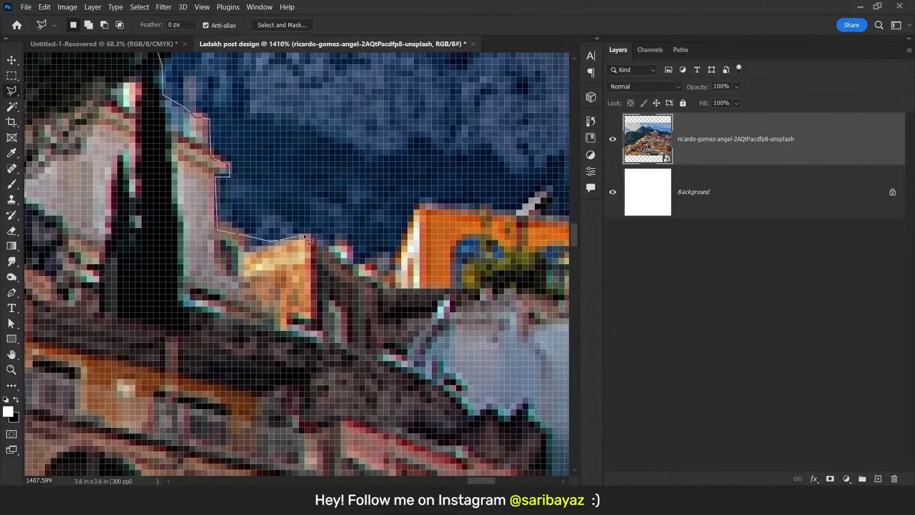
{"action": "left_click", "coordinate": [309, 235]}
{"action": "left_click", "coordinate": [417, 206]}
{"action": "left_click_drag", "start_coordinate": [529, 205], "coordinate": [308, 210]}
{"action": "left_click", "coordinate": [328, 190]}
{"action": "left_click", "coordinate": [406, 173]}
{"action": "mouse_move", "coordinate": [448, 171]}
{"action": "left_mouse_down"}
{"action": "mouse_move", "coordinate": [241, 193]}
{"action": "mouse_move", "coordinate": [211, 236]}
{"action": "left_mouse_up"}
{"action": "left_click", "coordinate": [420, 178]}
{"action": "left_click_drag", "start_coordinate": [445, 262], "coordinate": [206, 253]}
{"action": "left_click", "coordinate": [221, 258]}
{"action": "left_click", "coordinate": [369, 272]}
{"action": "left_click_drag", "start_coordinate": [373, 326], "coordinate": [208, 225]}
{"action": "left_click", "coordinate": [267, 204]}
{"action": "left_click", "coordinate": [274, 255]}
{"action": "left_click", "coordinate": [474, 219]}
- Continue the lasso outline around the sky above the photo and close it at the left start point, enclosing the sky and mountains
{"action": "scroll", "coordinate": [424, 239], "scroll_direction": "down", "scroll_amount": 5}
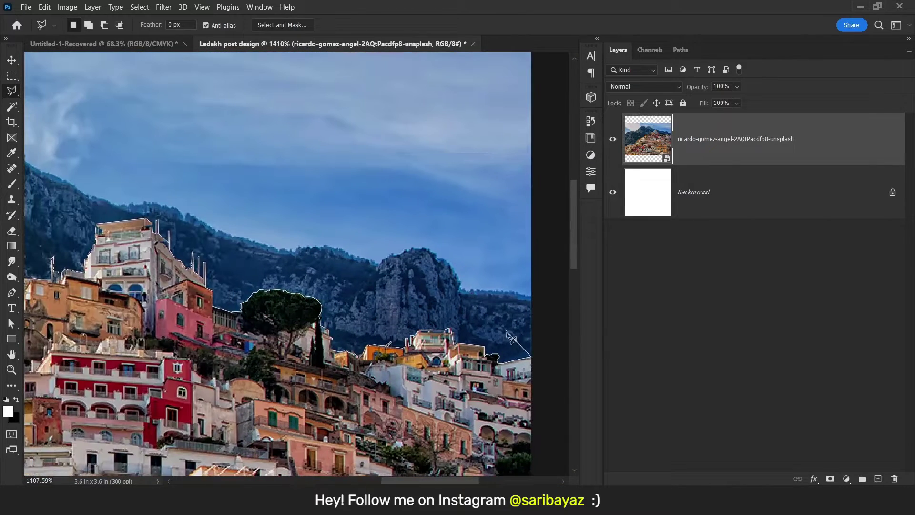
{"action": "scroll", "coordinate": [448, 329], "scroll_direction": "down", "scroll_amount": 3}
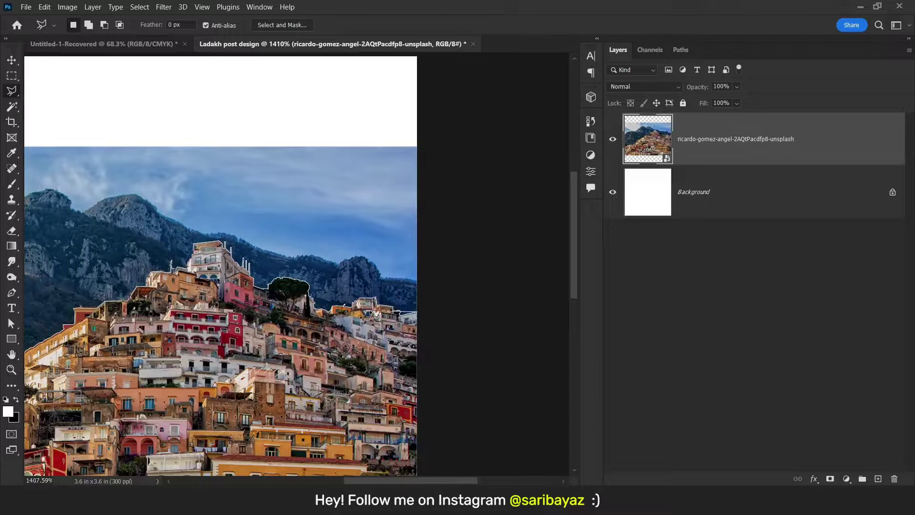
{"action": "scroll", "coordinate": [376, 314], "scroll_direction": "up", "scroll_amount": 1}
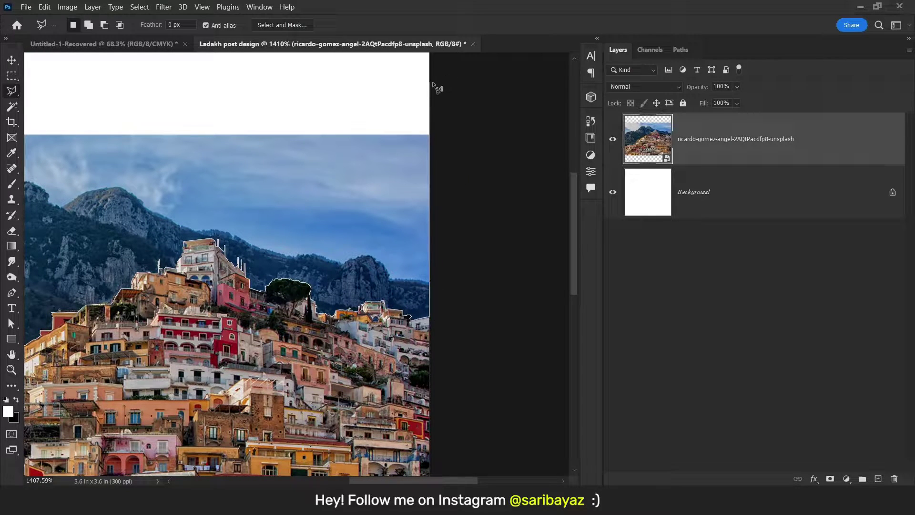
{"action": "scroll", "coordinate": [266, 139], "scroll_direction": "up", "scroll_amount": 2}
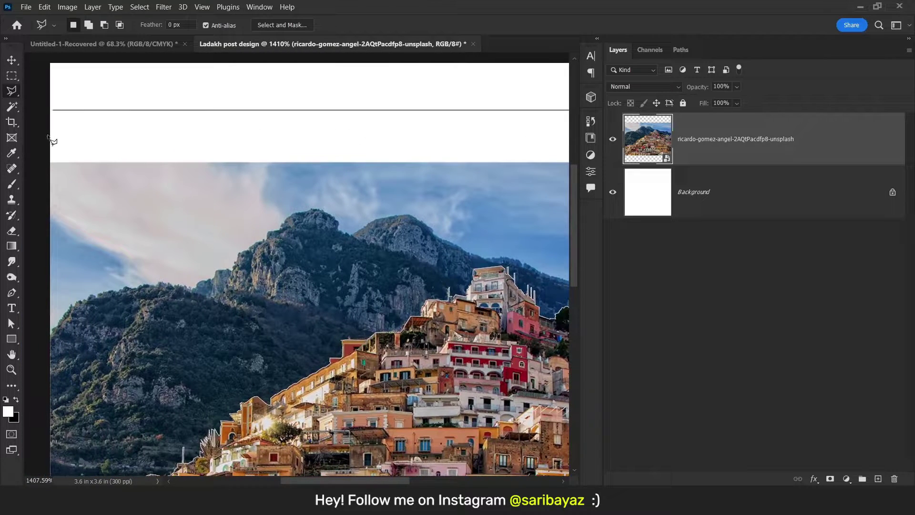
{"action": "left_click", "coordinate": [48, 378]}
{"action": "scroll", "coordinate": [54, 417], "scroll_direction": "down", "scroll_amount": 5}
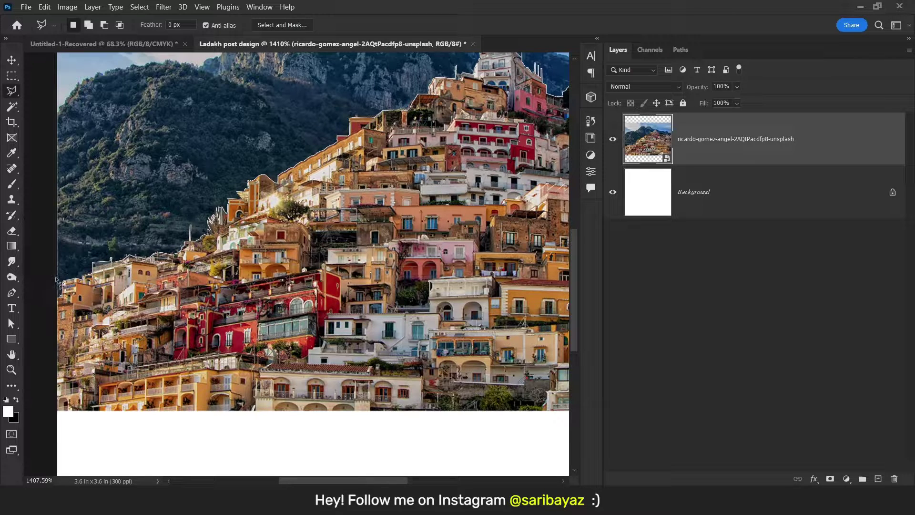
{"action": "left_click", "coordinate": [60, 284]}
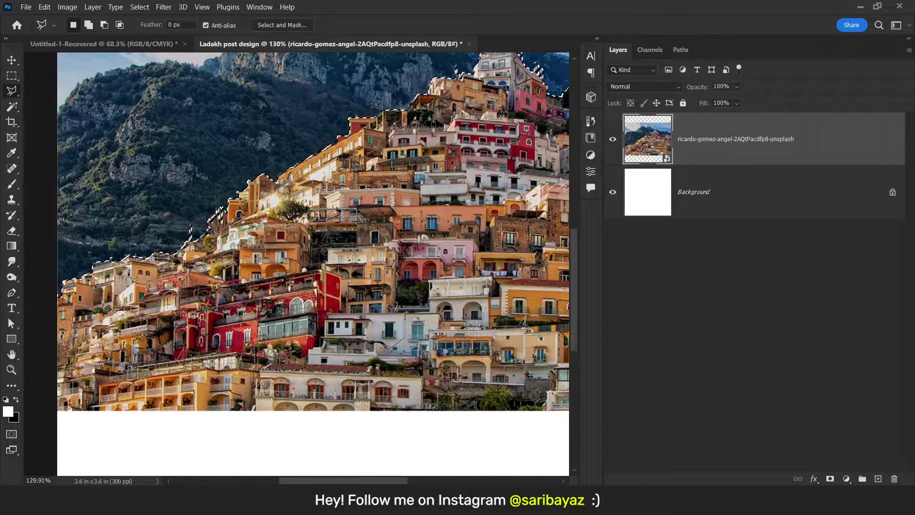
- Rasterize the city photo layer, then delete the selected sky and mountains and clear the selection
{"action": "scroll", "coordinate": [205, 251], "scroll_direction": "down", "scroll_amount": 5}
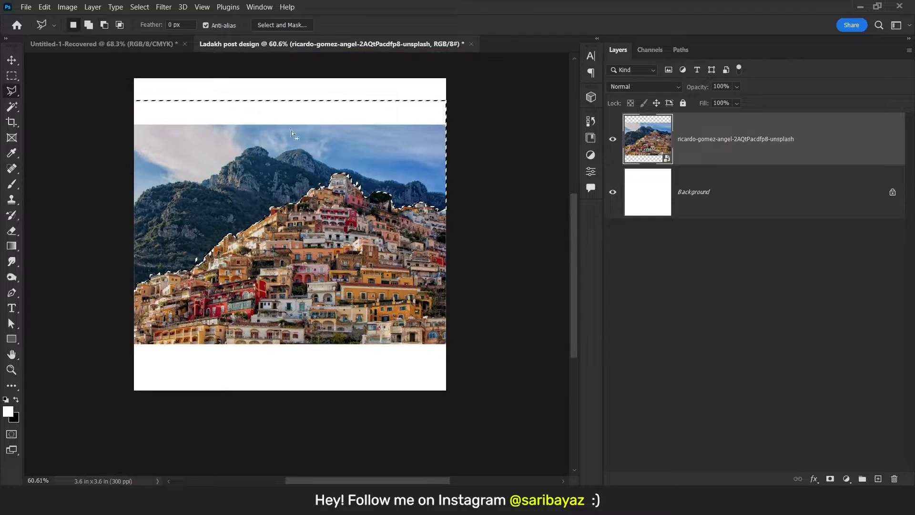
{"action": "scroll", "coordinate": [347, 185], "scroll_direction": "up", "scroll_amount": 1}
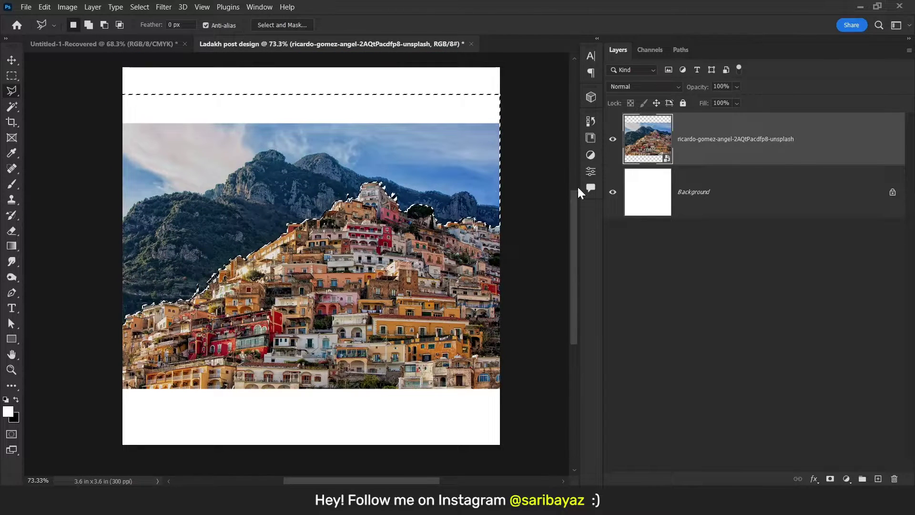
{"action": "right_click", "coordinate": [770, 150]}
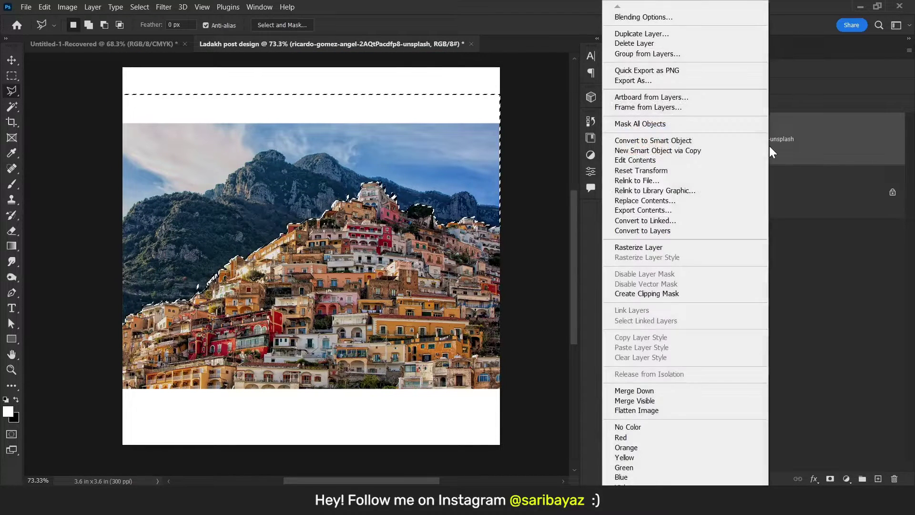
{"action": "left_click", "coordinate": [642, 246]}
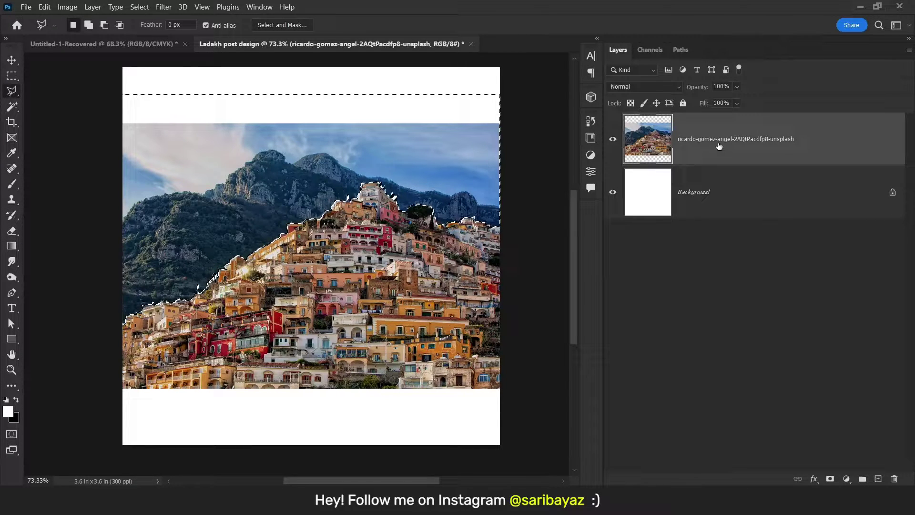
{"action": "key", "text": "Delete"}
{"action": "key", "text": "ctrl+d"}
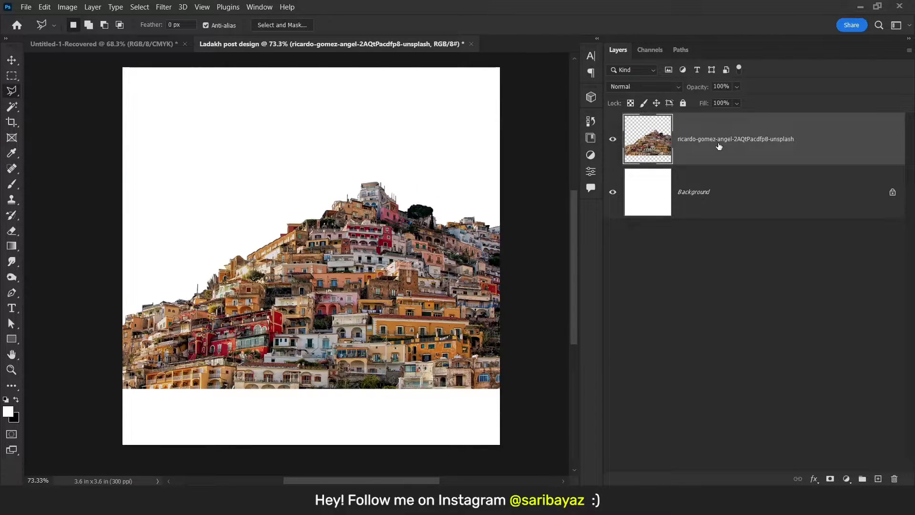
- Move the city cutout down so it sits against the lower edge of the canvas
{"action": "key", "text": "v"}
{"action": "scroll", "coordinate": [392, 293], "scroll_direction": "down", "scroll_amount": 1}
{"action": "left_click_drag", "start_coordinate": [391, 295], "coordinate": [392, 342]}
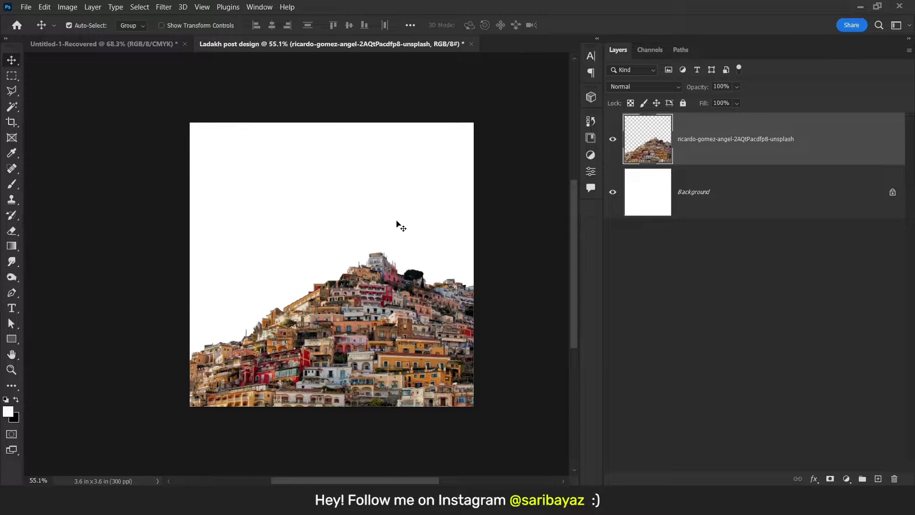
- Place the snowy mountain photo in the document and move its layer beneath the city cutout
{"action": "key", "text": "alt+Tab"}
{"action": "left_click_drag", "start_coordinate": [363, 220], "coordinate": [369, 224]}
{"action": "left_click_drag", "start_coordinate": [370, 224], "coordinate": [204, 248]}
{"action": "left_click_drag", "start_coordinate": [336, 365], "coordinate": [348, 468]}
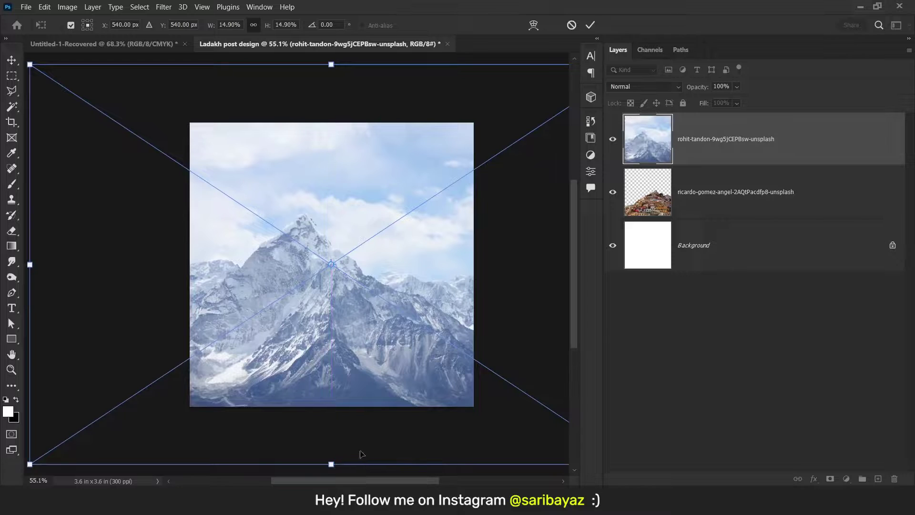
{"action": "key", "text": "Return"}
{"action": "left_click_drag", "start_coordinate": [700, 152], "coordinate": [628, 218]}
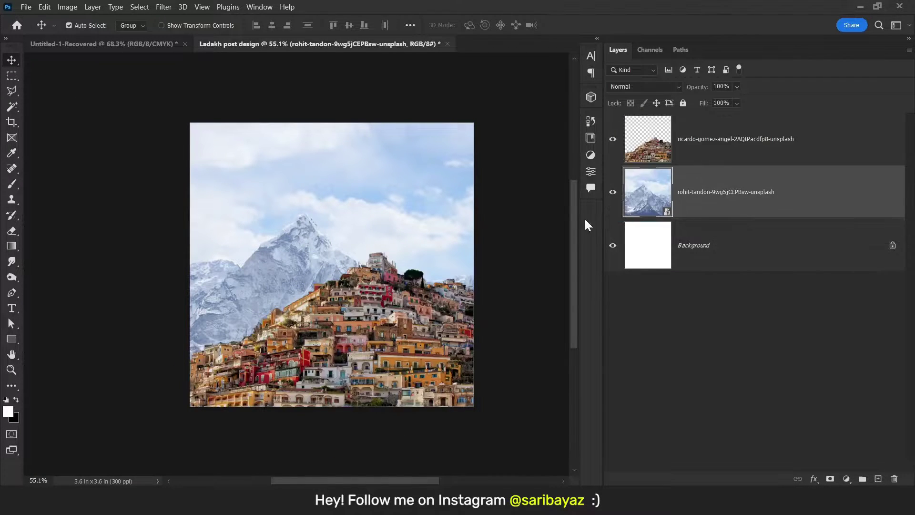
{"action": "scroll", "coordinate": [369, 264], "scroll_direction": "up", "scroll_amount": 1}
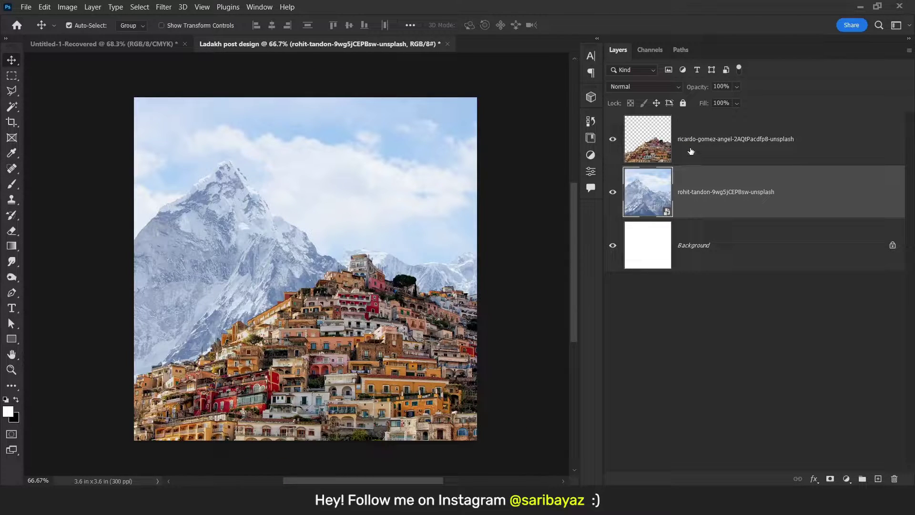
- Select the city cutout layer and toggle its visibility off and on to check it against the mountain
{"action": "left_click", "coordinate": [690, 151]}
{"action": "left_click", "coordinate": [613, 138]}
{"action": "left_click", "coordinate": [613, 139]}
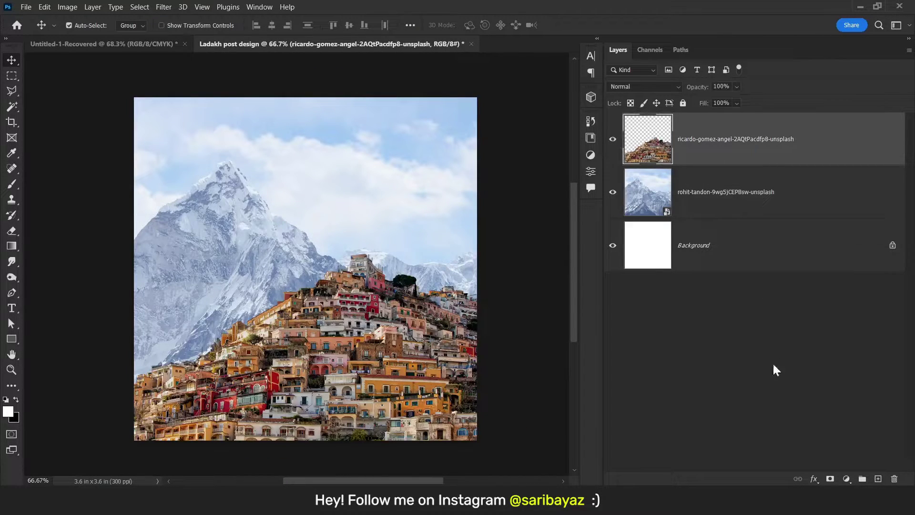
- Add a Brightness/Contrast adjustment clipped to the city cutout, with Brightness -102 and Contrast -44
{"action": "left_click", "coordinate": [844, 478]}
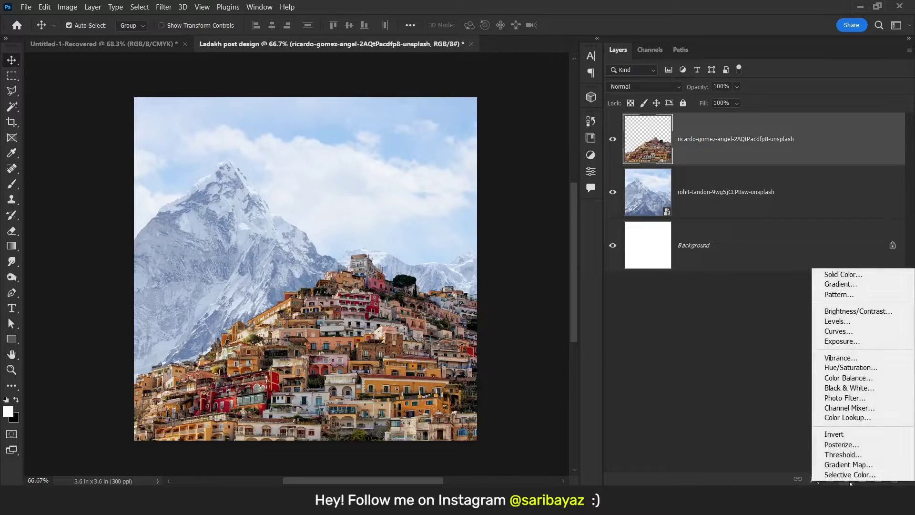
{"action": "left_click", "coordinate": [838, 310]}
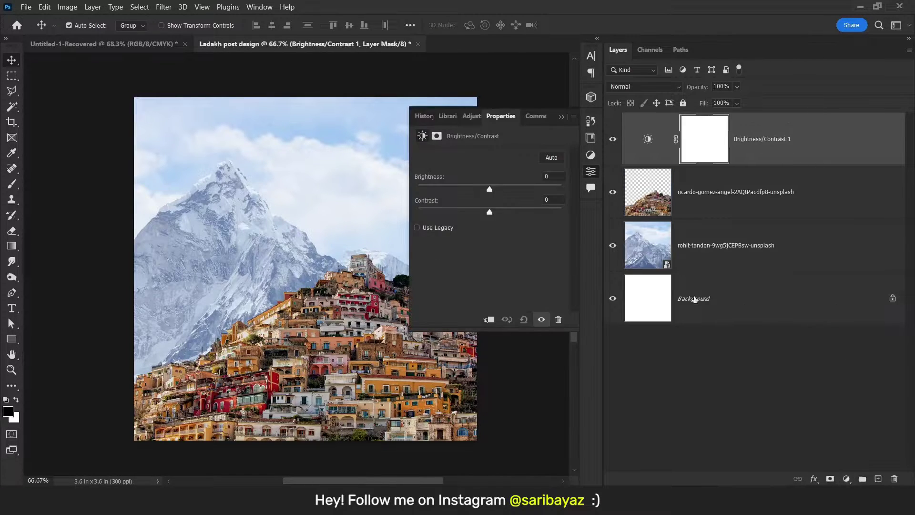
{"action": "left_click_drag", "start_coordinate": [481, 187], "coordinate": [440, 189]}
{"action": "left_click_drag", "start_coordinate": [489, 212], "coordinate": [427, 217]}
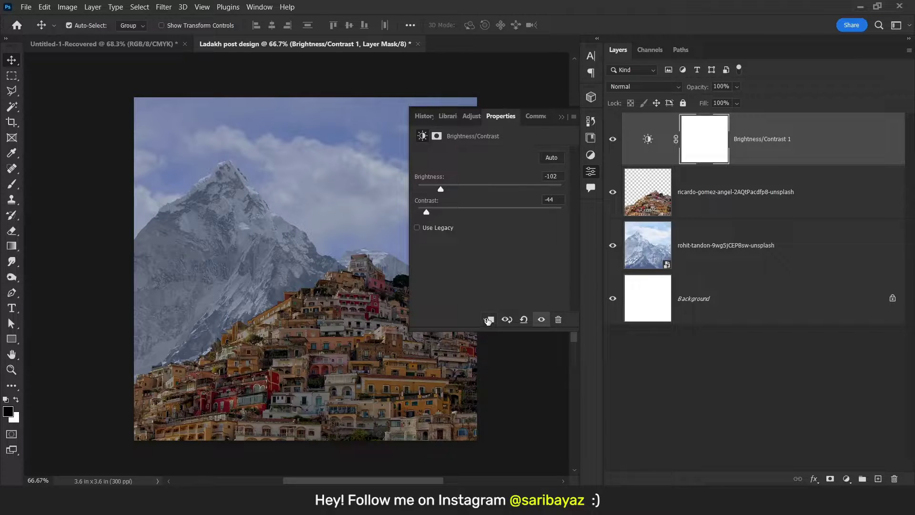
{"action": "left_click", "coordinate": [488, 320]}
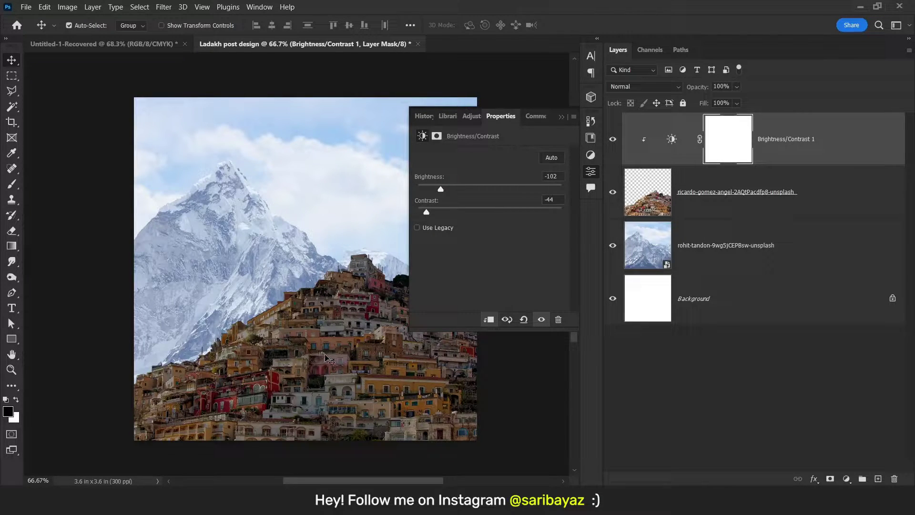
- Paint black with a soft brush on the adjustment's mask along the city's upper slope to restore its brightness
{"action": "left_click", "coordinate": [728, 148]}
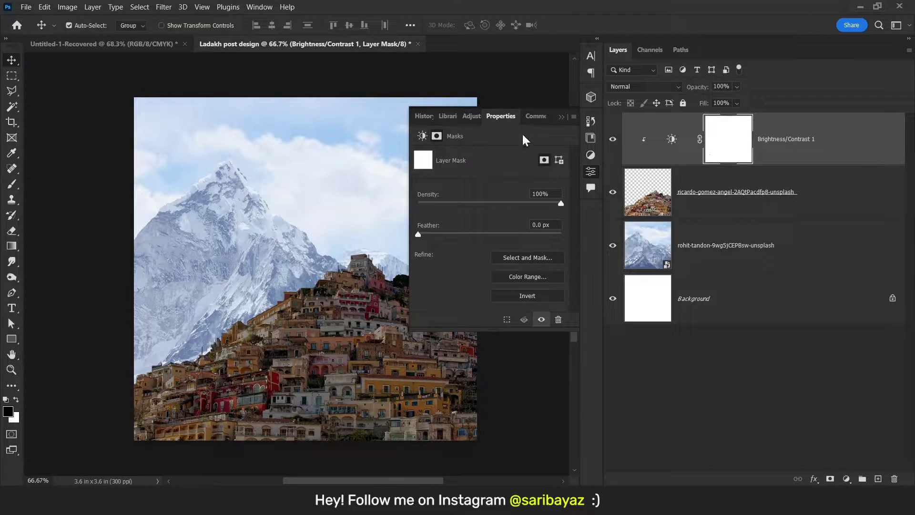
{"action": "left_click", "coordinate": [562, 118]}
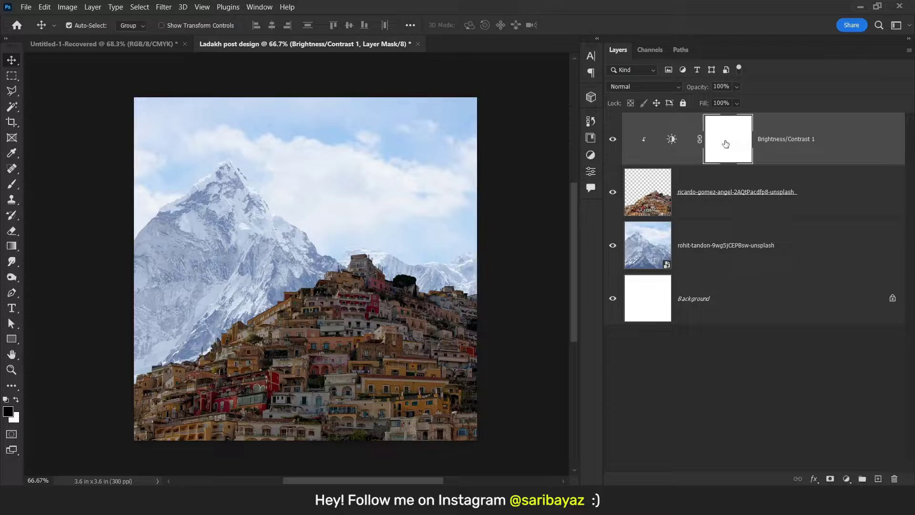
{"action": "key", "text": "b"}
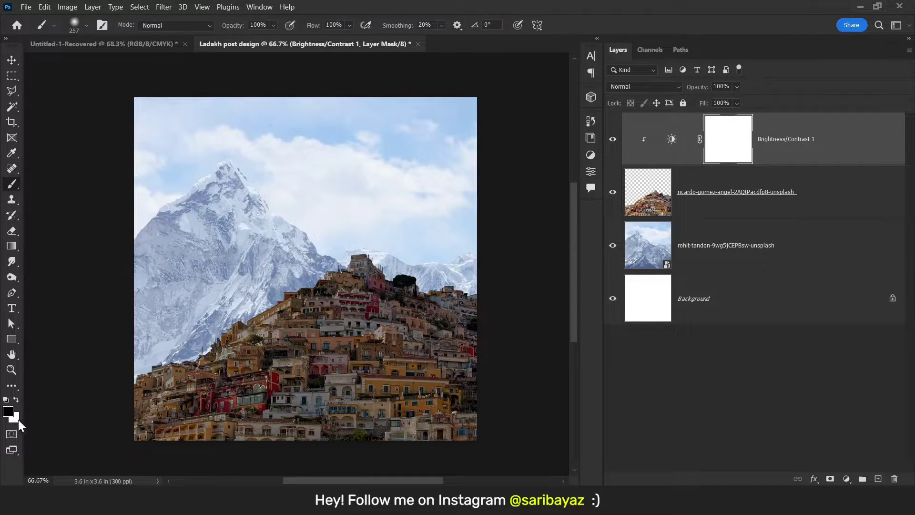
{"action": "mouse_move", "coordinate": [367, 298]}
{"action": "left_mouse_down"}
{"action": "mouse_move", "coordinate": [388, 276]}
{"action": "mouse_move", "coordinate": [369, 241]}
{"action": "mouse_move", "coordinate": [213, 330]}
{"action": "left_mouse_up"}
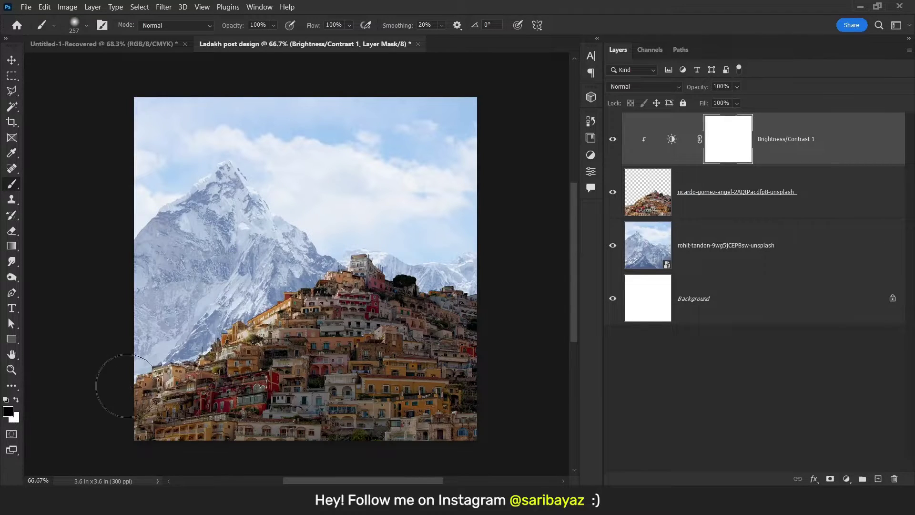
{"action": "left_click_drag", "start_coordinate": [157, 395], "coordinate": [378, 231]}
{"action": "mouse_move", "coordinate": [193, 383]}
{"action": "left_mouse_down"}
{"action": "mouse_move", "coordinate": [160, 419]}
{"action": "mouse_move", "coordinate": [108, 439]}
{"action": "mouse_move", "coordinate": [233, 443]}
{"action": "mouse_move", "coordinate": [255, 372]}
{"action": "left_mouse_up"}
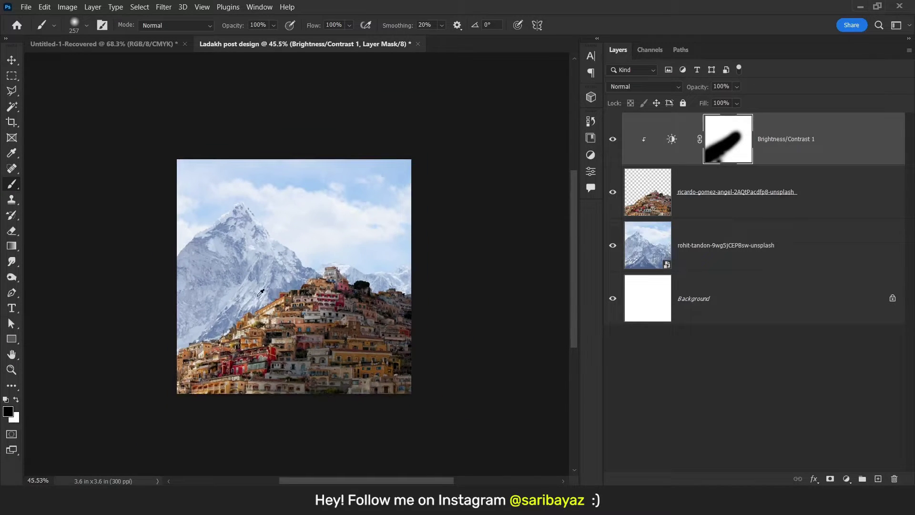
- Scale the city cutout up slightly so the hilltop sits higher and further right against the mountain
{"action": "key", "text": "v"}
{"action": "left_click", "coordinate": [768, 207]}
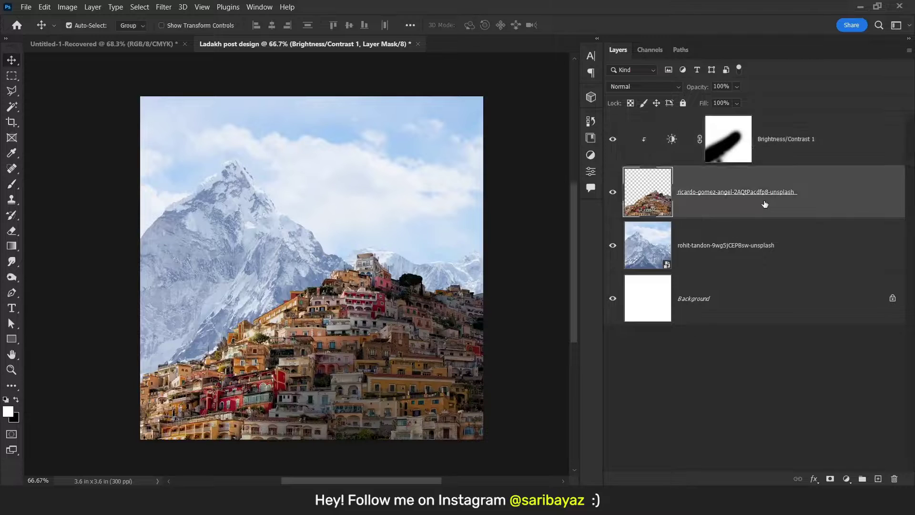
{"action": "key", "text": "ctrl+t"}
{"action": "left_click_drag", "start_coordinate": [311, 198], "coordinate": [350, 203]}
{"action": "key", "text": "Return"}
{"action": "scroll", "coordinate": [274, 245], "scroll_direction": "down", "scroll_amount": 1}
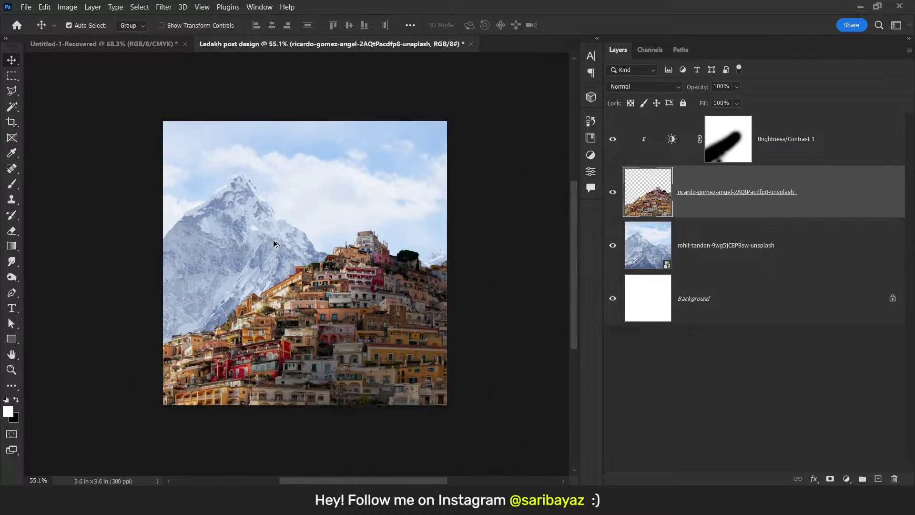
{"action": "scroll", "coordinate": [239, 210], "scroll_direction": "up", "scroll_amount": 2}
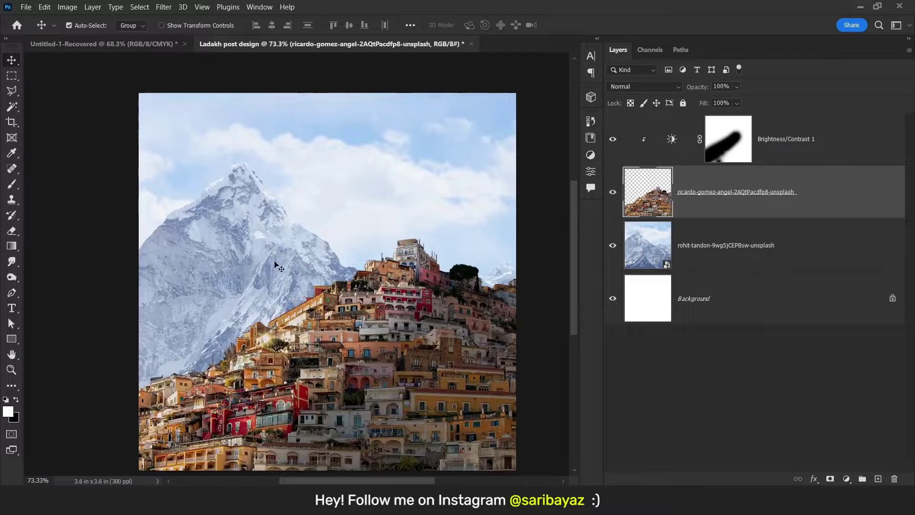
- In Camera Raw, set the mountain's Temperature +14, Contrast +44, Highlights -47, Shadows -13, Whites +39, Blacks -7, Texture +26, Clarity -25, Dehaze +26, Vibrance -5
{"action": "left_click", "coordinate": [238, 236]}
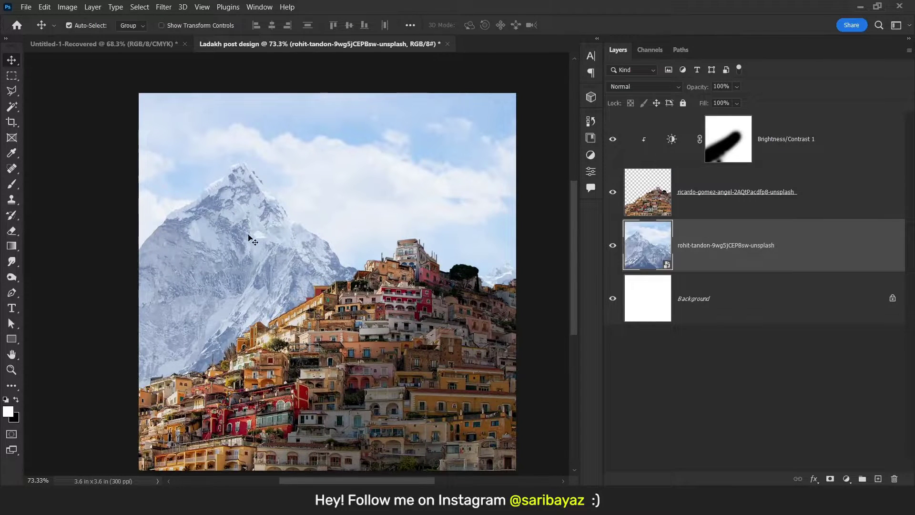
{"action": "left_click", "coordinate": [613, 245]}
{"action": "left_click", "coordinate": [172, 4]}
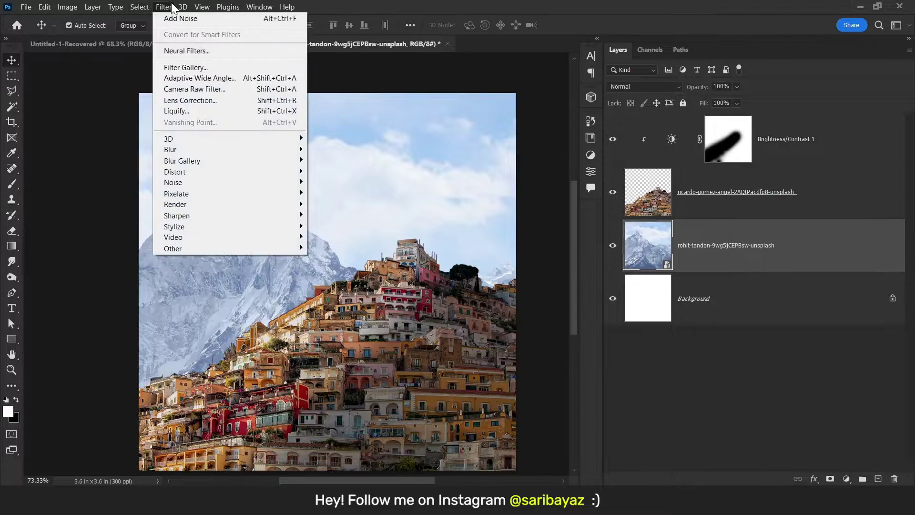
{"action": "left_click", "coordinate": [190, 88]}
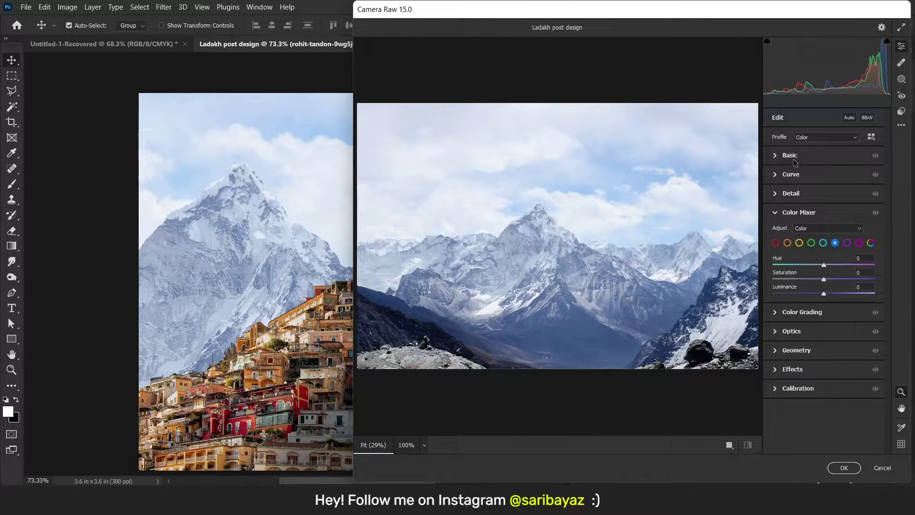
{"action": "left_click", "coordinate": [777, 157]}
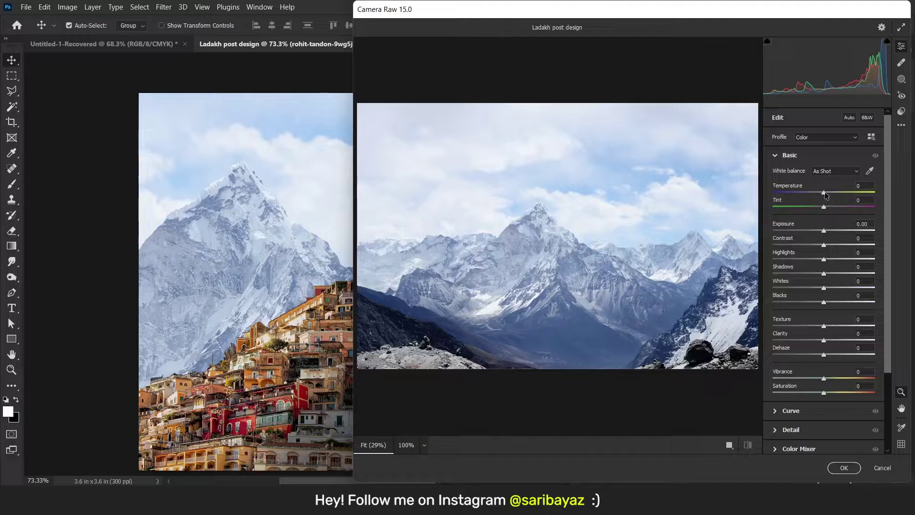
{"action": "left_click_drag", "start_coordinate": [825, 195], "coordinate": [831, 194]}
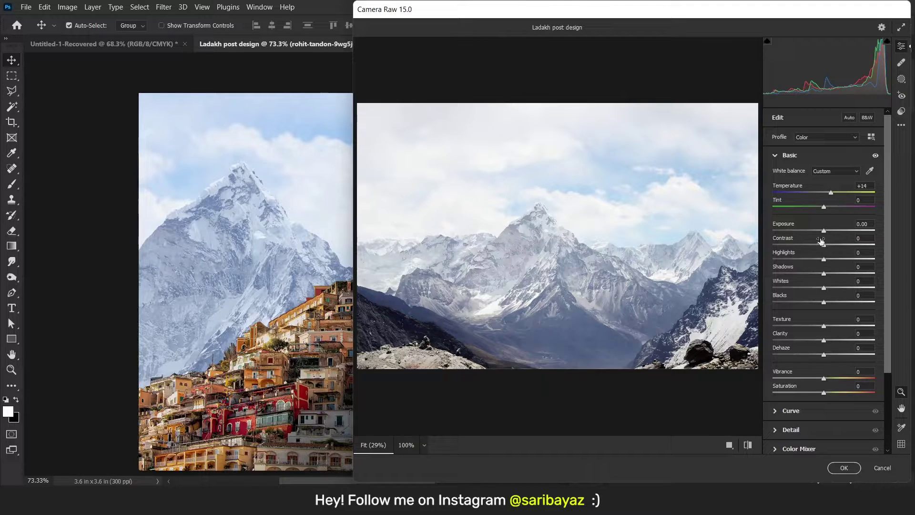
{"action": "left_click_drag", "start_coordinate": [823, 245], "coordinate": [817, 273]}
{"action": "left_click_drag", "start_coordinate": [823, 287], "coordinate": [826, 378]}
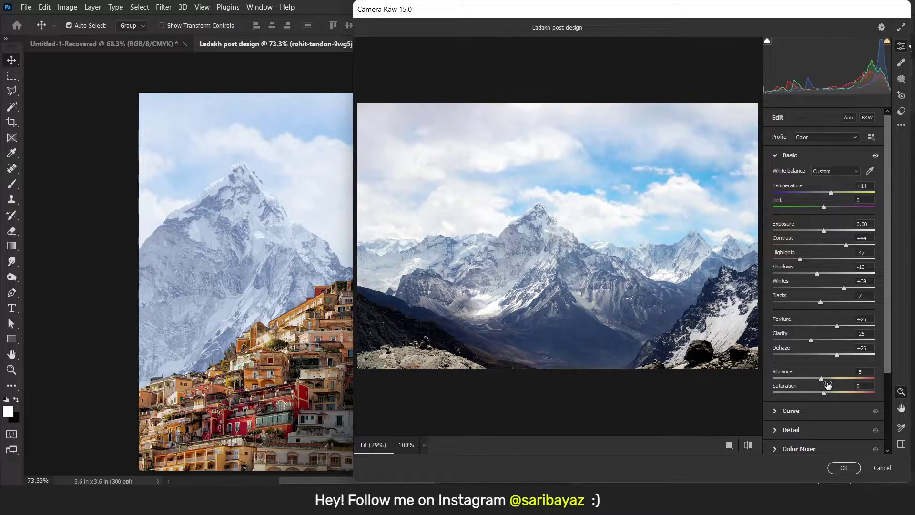
- Shift the mountain photo's blues toward cyan with the Color Mixer, apply the Camera Raw filter, and reposition the mountain slightly lower
{"action": "left_click_drag", "start_coordinate": [890, 369], "coordinate": [890, 396]}
{"action": "left_click", "coordinate": [799, 413]}
{"action": "left_click_drag", "start_coordinate": [823, 278], "coordinate": [809, 265]}
{"action": "key", "text": "Return"}
{"action": "left_click_drag", "start_coordinate": [419, 169], "coordinate": [374, 170]}
- Darken the city's Brightness/Contrast adjustment to Brightness -125 and Contrast -50
{"action": "double_click", "coordinate": [672, 138]}
{"action": "left_click_drag", "start_coordinate": [440, 189], "coordinate": [429, 189]}
{"action": "left_click_drag", "start_coordinate": [426, 212], "coordinate": [417, 212]}
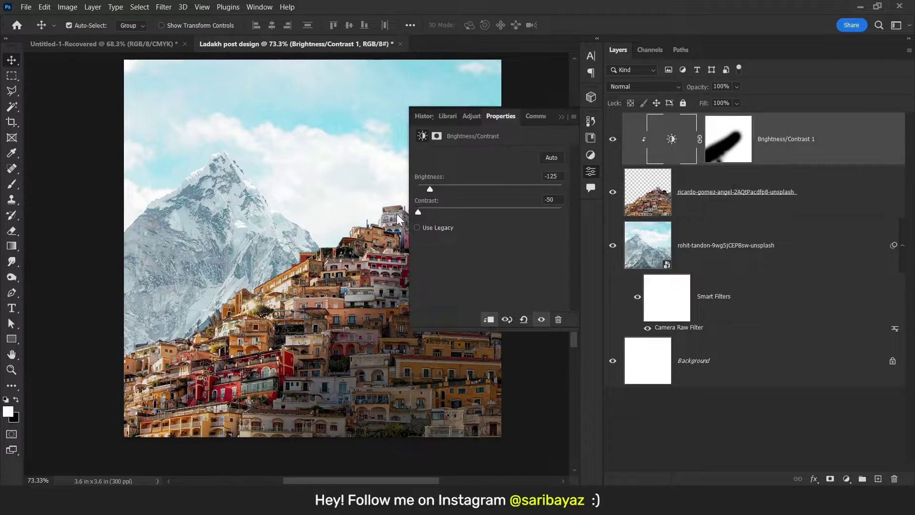
{"action": "left_click", "coordinate": [728, 138]}
{"action": "key", "text": "b"}
{"action": "left_click_drag", "start_coordinate": [279, 269], "coordinate": [381, 224]}
{"action": "key", "text": "ctrl+z"}
{"action": "key", "text": "v"}
{"action": "scroll", "coordinate": [340, 270], "scroll_direction": "down", "scroll_amount": 3}
{"action": "scroll", "coordinate": [339, 270], "scroll_direction": "up", "scroll_amount": 1}
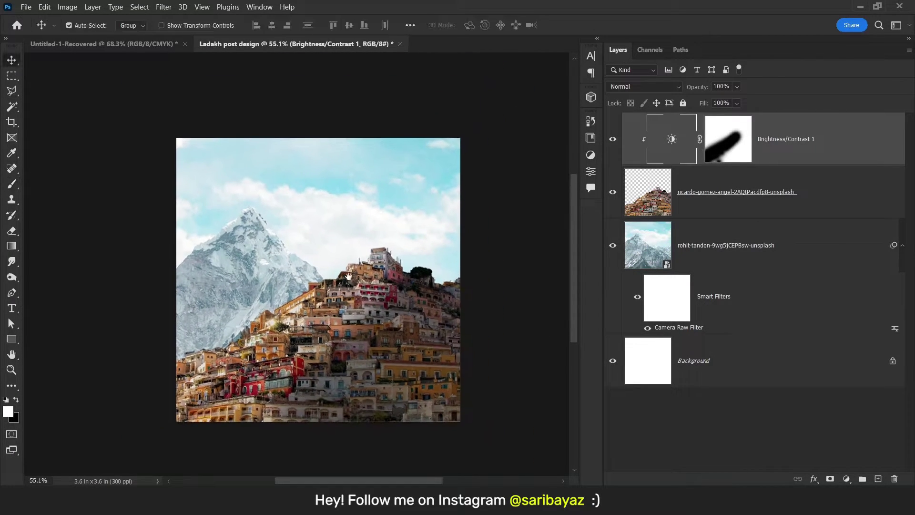
- Paint black on the adjustment's mask along the city's right ridge and down into the hillside to brighten those buildings
{"action": "left_click", "coordinate": [738, 142]}
{"action": "key", "text": "b"}
{"action": "mouse_move", "coordinate": [441, 282]}
{"action": "left_mouse_down"}
{"action": "mouse_move", "coordinate": [381, 305]}
{"action": "mouse_move", "coordinate": [334, 353]}
{"action": "left_mouse_up"}
{"action": "scroll", "coordinate": [216, 271], "scroll_direction": "up", "scroll_amount": 2}
- Move the mountain photo up slightly behind the city and deselect all layers
{"action": "key", "text": "v"}
{"action": "mouse_move", "coordinate": [259, 246]}
{"action": "left_mouse_down"}
{"action": "mouse_move", "coordinate": [272, 227]}
{"action": "mouse_move", "coordinate": [259, 234]}
{"action": "left_mouse_up"}
{"action": "scroll", "coordinate": [363, 293], "scroll_direction": "down", "scroll_amount": 2}
{"action": "scroll", "coordinate": [334, 305], "scroll_direction": "up", "scroll_amount": 1}
{"action": "left_click", "coordinate": [666, 408]}
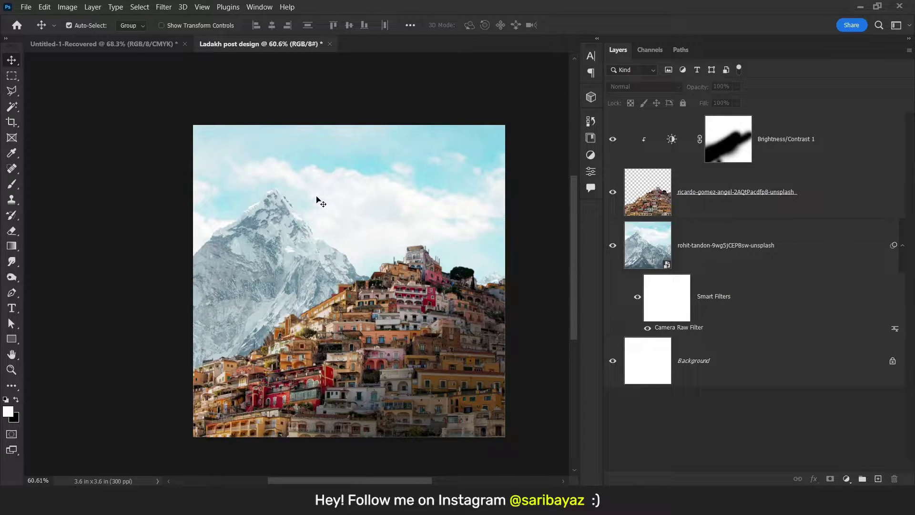
- Add the title "LADAKH" in white 37 pt Impact over the sky near the canvas's upper edge
{"action": "key", "text": "t"}
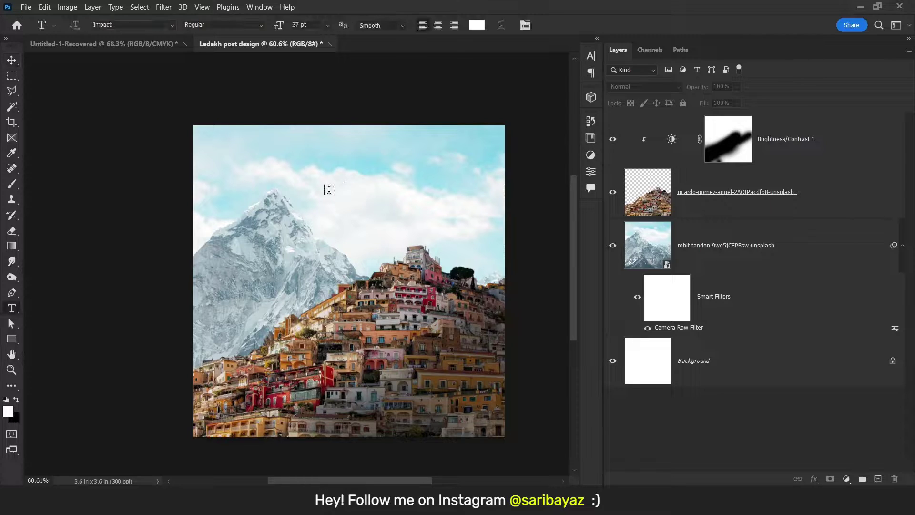
{"action": "left_click", "coordinate": [300, 168]}
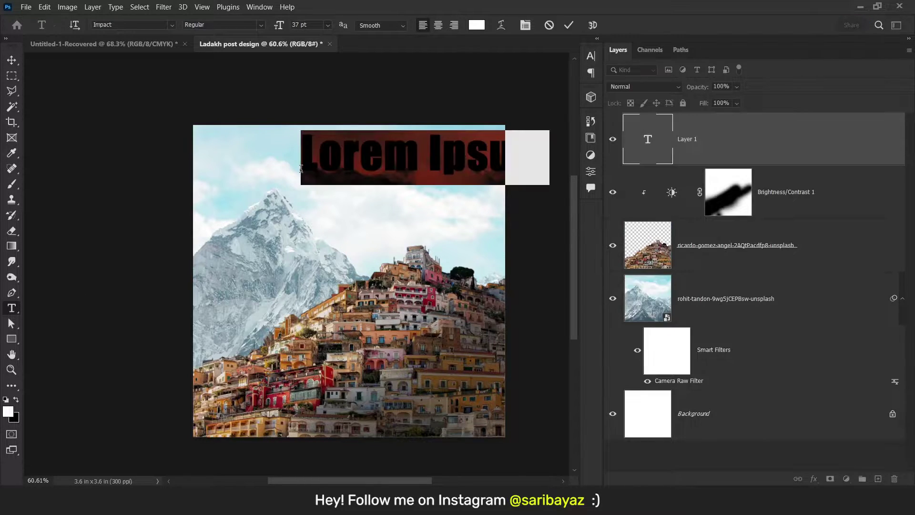
{"action": "type", "text": "LADAKH"}
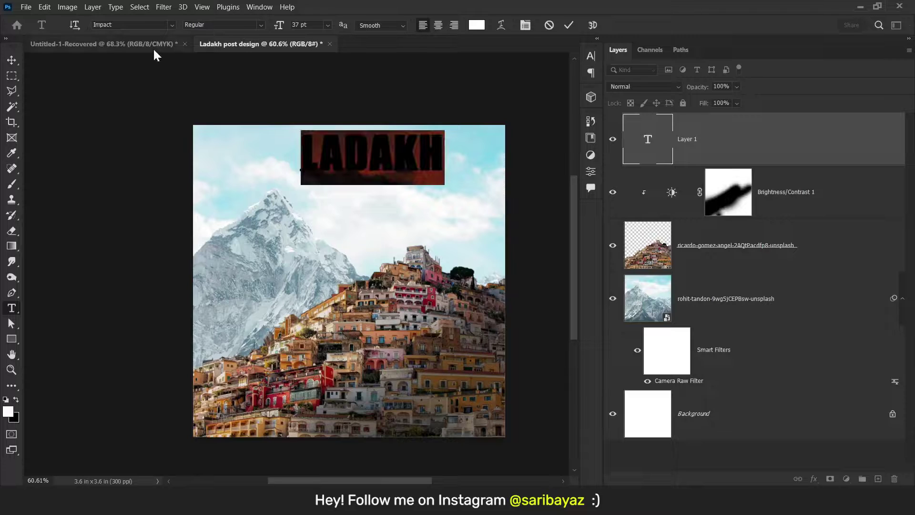
{"action": "left_click", "coordinate": [125, 25]}
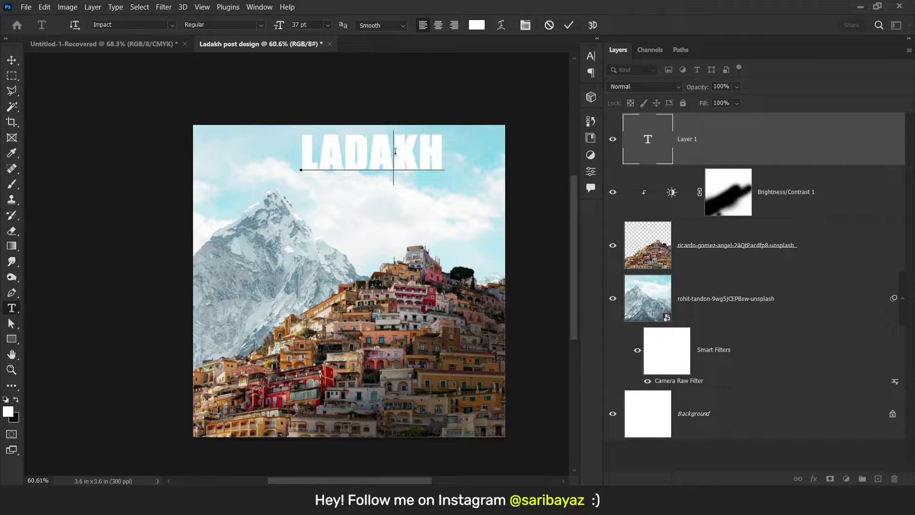
{"action": "key", "text": "ctrl+Return"}
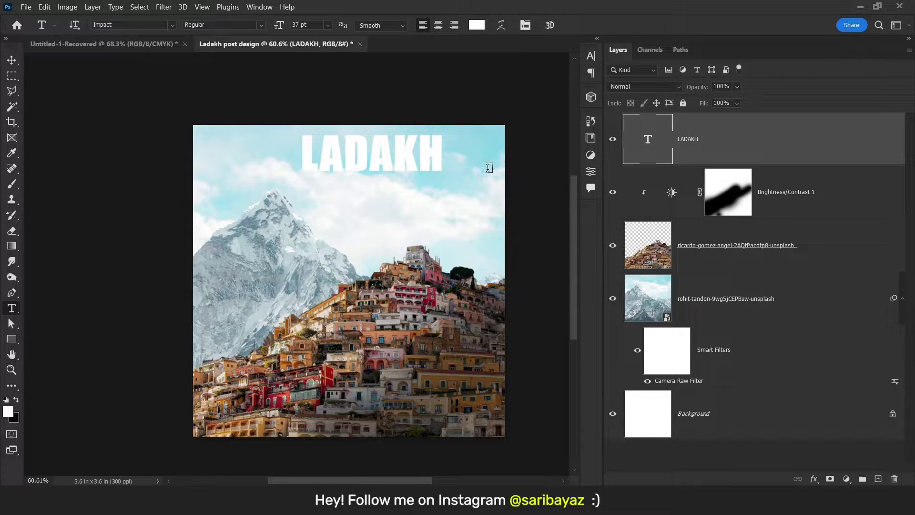
- Enlarge the LADAKH title so it spans most of the canvas width above the mountain peak
{"action": "key", "text": "v"}
{"action": "key", "text": "ctrl"}
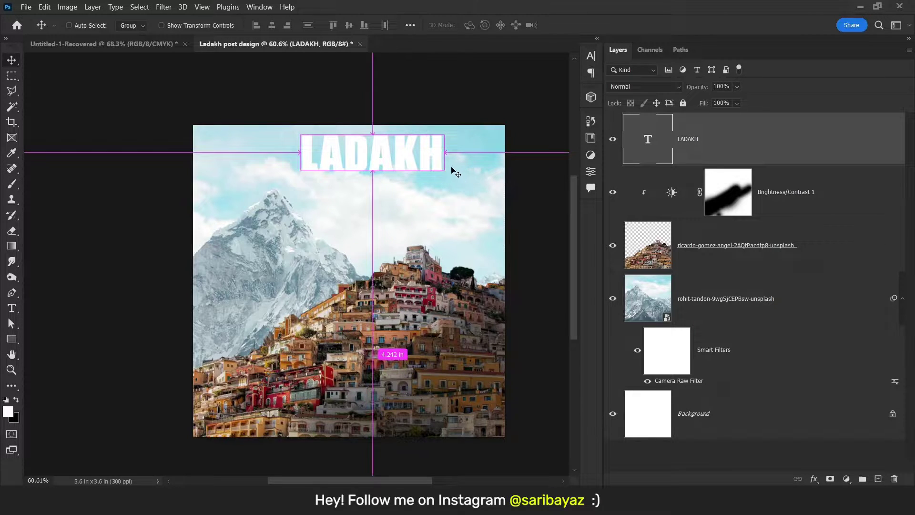
{"action": "key", "text": "ctrl+t"}
{"action": "left_click_drag", "start_coordinate": [449, 180], "coordinate": [481, 218]}
{"action": "key", "text": "Return"}
- Center the LADAKH title horizontally on the canvas and clear the selection
{"action": "key", "text": "ctrl+a"}
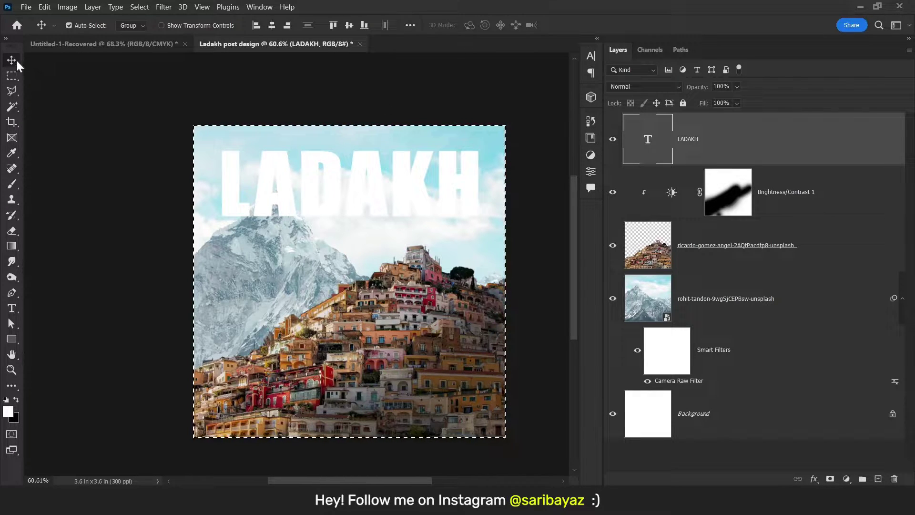
{"action": "left_click", "coordinate": [272, 26]}
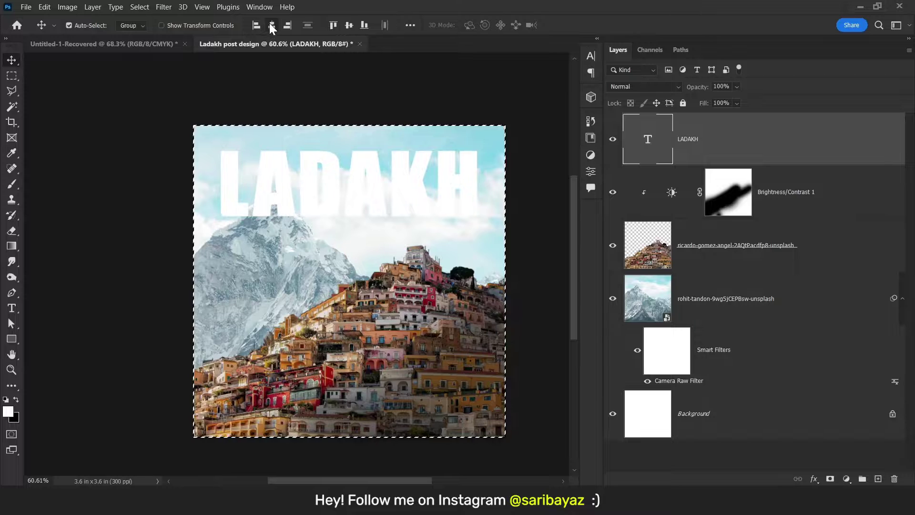
{"action": "key", "text": "ctrl+d"}
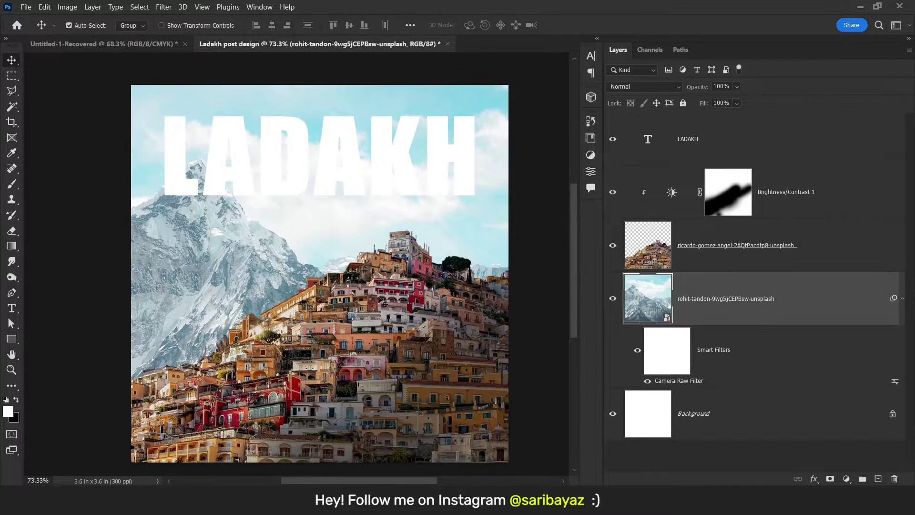
- Open the blending options of the LADAKH title layer
{"action": "left_click", "coordinate": [320, 161]}
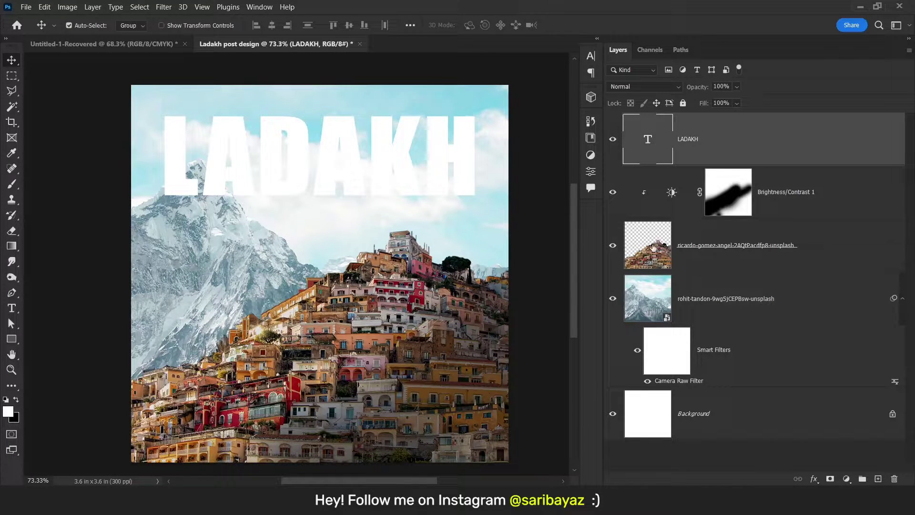
{"action": "left_click", "coordinate": [814, 479]}
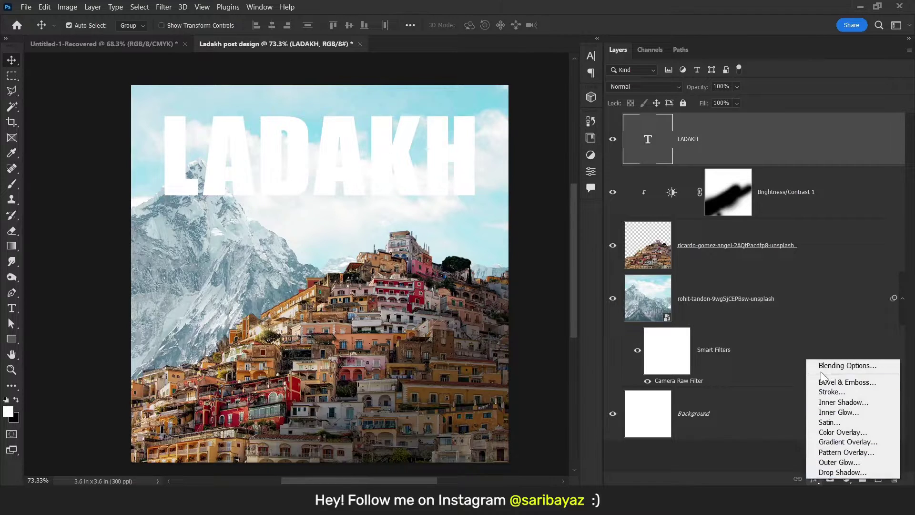
{"action": "left_click", "coordinate": [842, 365]}
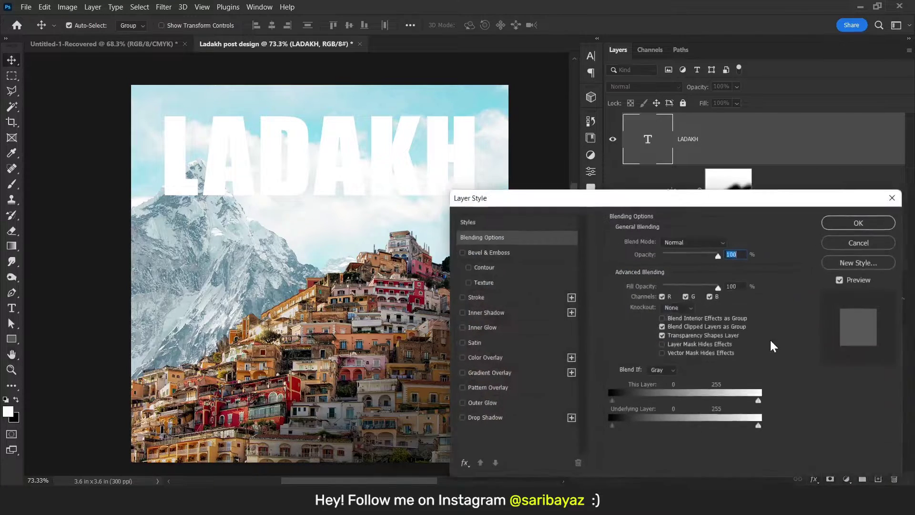
{"action": "left_click_drag", "start_coordinate": [643, 200], "coordinate": [642, 156]}
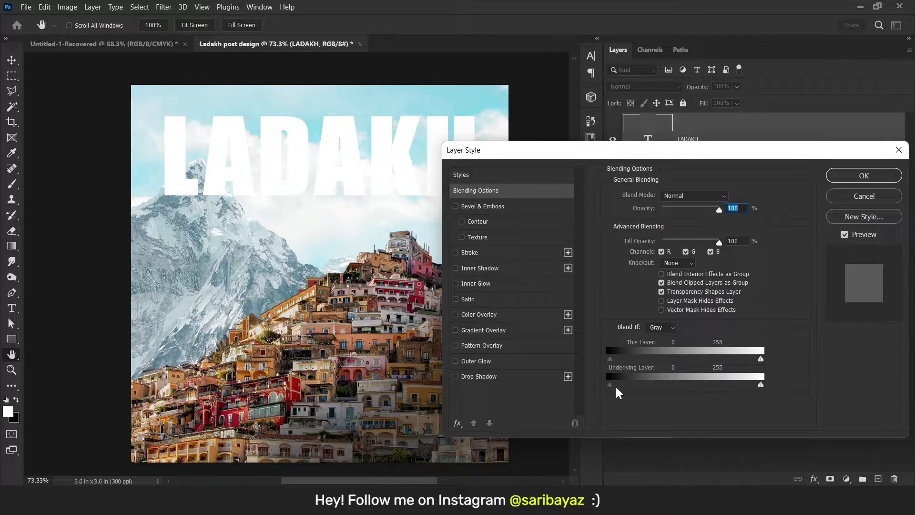
- Try blending the title into the clouds with an Underlying Layer range of 0 / 123 to 237, checking the letters up close
{"action": "left_click_drag", "start_coordinate": [614, 390], "coordinate": [643, 390]}
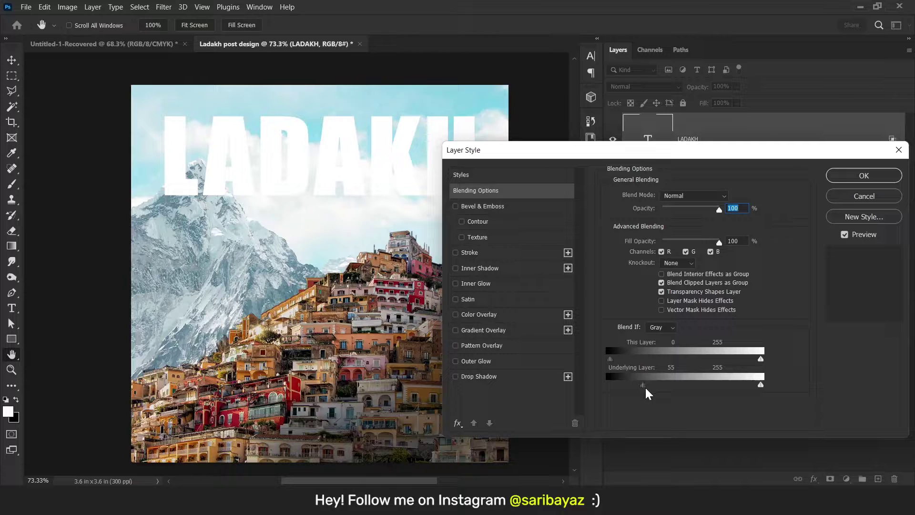
{"action": "left_click_drag", "start_coordinate": [643, 387], "coordinate": [681, 392]}
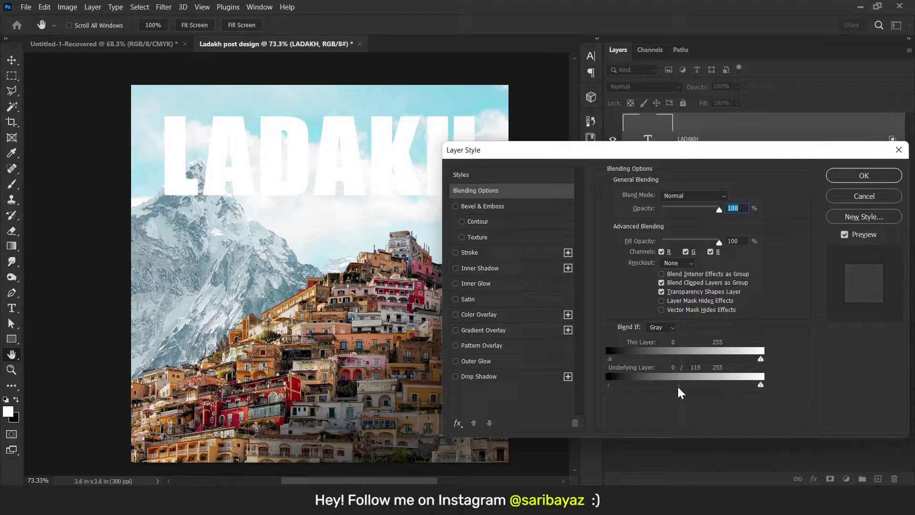
{"action": "mouse_move", "coordinate": [760, 385]}
{"action": "left_mouse_down"}
{"action": "mouse_move", "coordinate": [737, 388]}
{"action": "mouse_move", "coordinate": [752, 392]}
{"action": "left_mouse_up"}
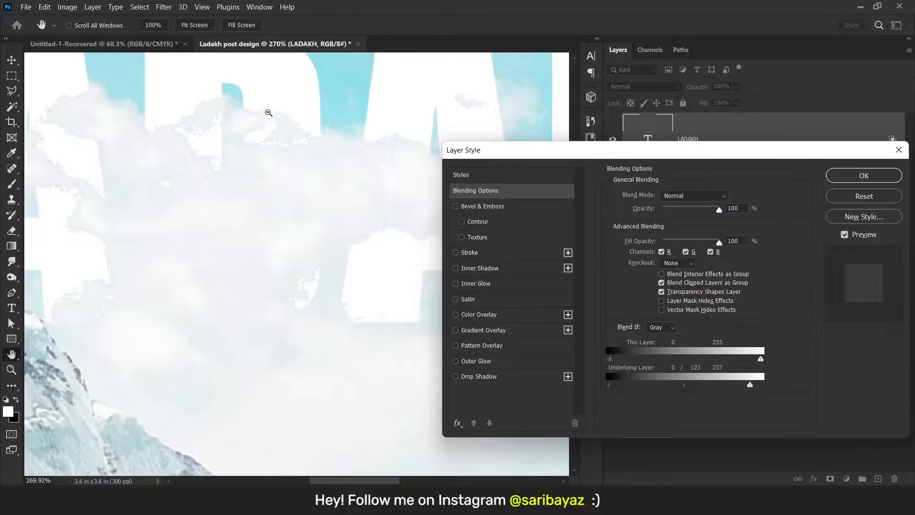
{"action": "scroll", "coordinate": [268, 115], "scroll_direction": "up", "scroll_amount": 4}
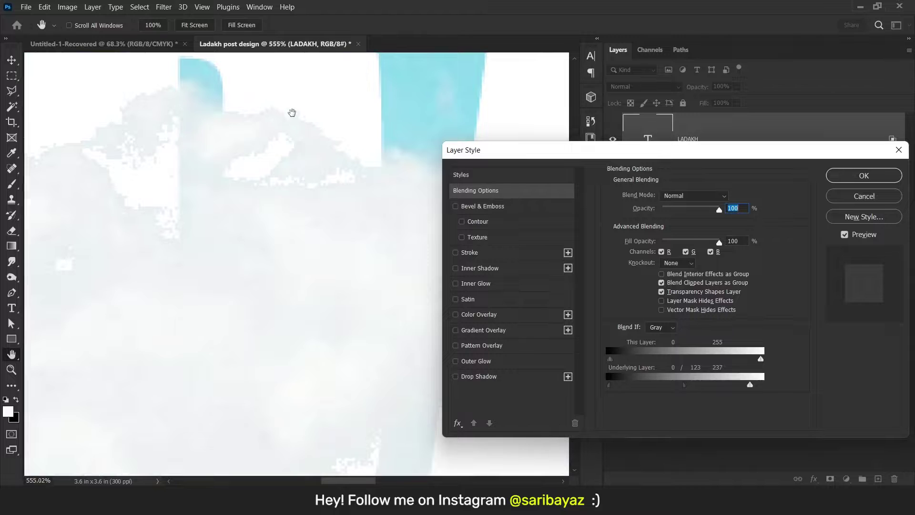
{"action": "scroll", "coordinate": [321, 119], "scroll_direction": "down", "scroll_amount": 7}
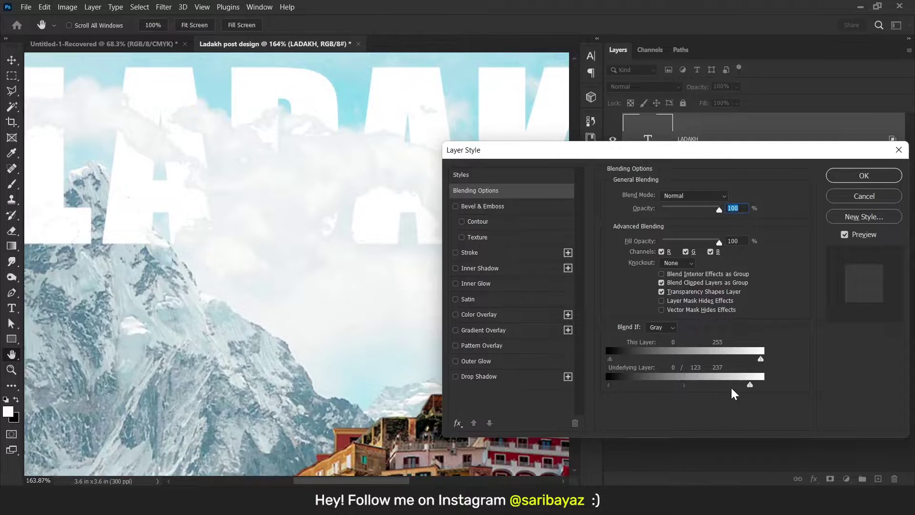
- Set the title's Underlying Layer blend range to 94 for the darks and a split 217 / 255 for the lights
{"action": "mouse_move", "coordinate": [750, 385]}
{"action": "left_mouse_down"}
{"action": "mouse_move", "coordinate": [731, 386]}
{"action": "mouse_move", "coordinate": [762, 385]}
{"action": "left_mouse_up"}
{"action": "left_click_drag", "start_coordinate": [684, 385], "coordinate": [659, 385]}
{"action": "mouse_move", "coordinate": [733, 385]}
{"action": "left_mouse_down"}
{"action": "mouse_move", "coordinate": [705, 385]}
{"action": "mouse_move", "coordinate": [734, 385]}
{"action": "left_mouse_up"}
{"action": "scroll", "coordinate": [323, 157], "scroll_direction": "down", "scroll_amount": 6}
{"action": "left_click_drag", "start_coordinate": [322, 158], "coordinate": [247, 194]}
{"action": "mouse_move", "coordinate": [657, 385]}
{"action": "left_mouse_down"}
{"action": "mouse_move", "coordinate": [602, 393]}
{"action": "mouse_move", "coordinate": [746, 391]}
{"action": "mouse_move", "coordinate": [660, 390]}
{"action": "left_mouse_up"}
{"action": "mouse_move", "coordinate": [733, 385]}
{"action": "left_mouse_down"}
{"action": "mouse_move", "coordinate": [705, 386]}
{"action": "mouse_move", "coordinate": [739, 391]}
{"action": "left_mouse_up"}
{"action": "left_click_drag", "start_coordinate": [762, 385], "coordinate": [737, 385]}
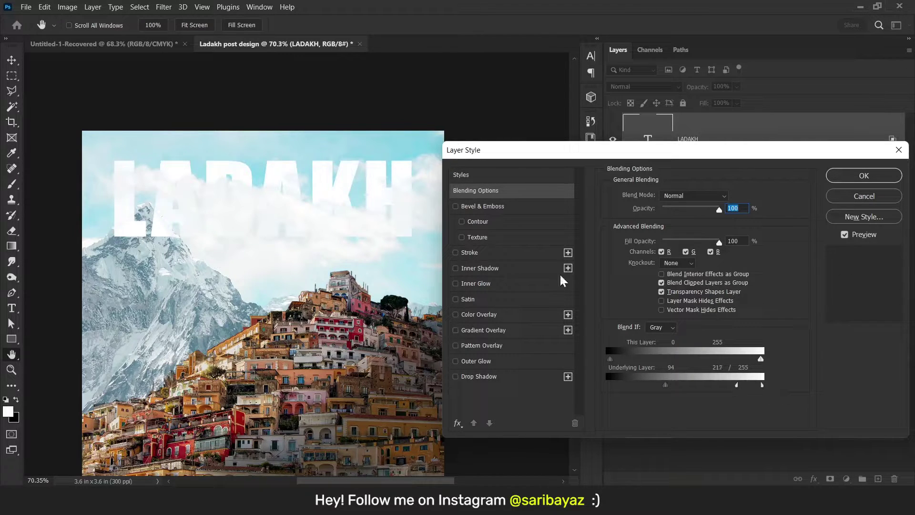
- Refine the title's Underlying Layer blend range to 0 / 91 and 221 / 255, and apply the layer style
{"action": "left_click_drag", "start_coordinate": [665, 385], "coordinate": [608, 389]}
{"action": "left_click_drag", "start_coordinate": [666, 384], "coordinate": [665, 383]}
{"action": "left_click_drag", "start_coordinate": [736, 385], "coordinate": [715, 387]}
{"action": "left_click_drag", "start_coordinate": [762, 384], "coordinate": [739, 385]}
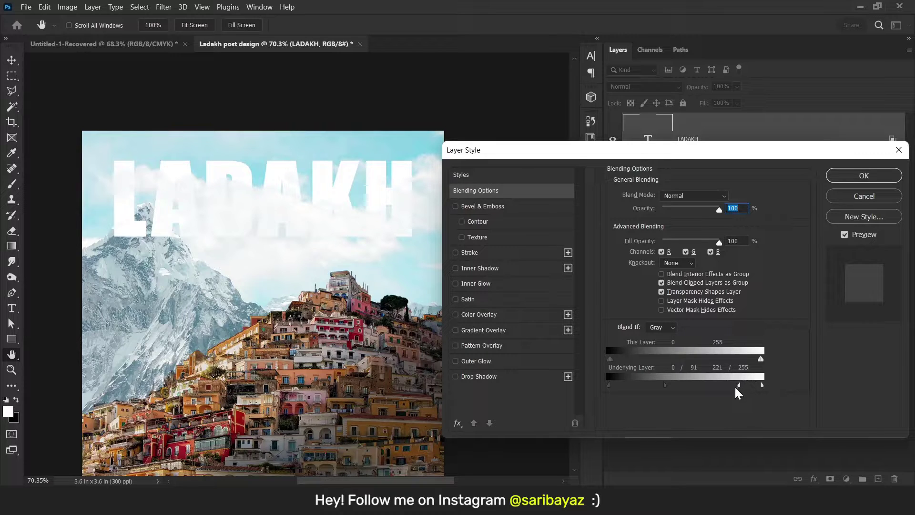
{"action": "left_click", "coordinate": [858, 181]}
- Duplicate the mountain photo layer
{"action": "scroll", "coordinate": [132, 218], "scroll_direction": "up", "scroll_amount": 5}
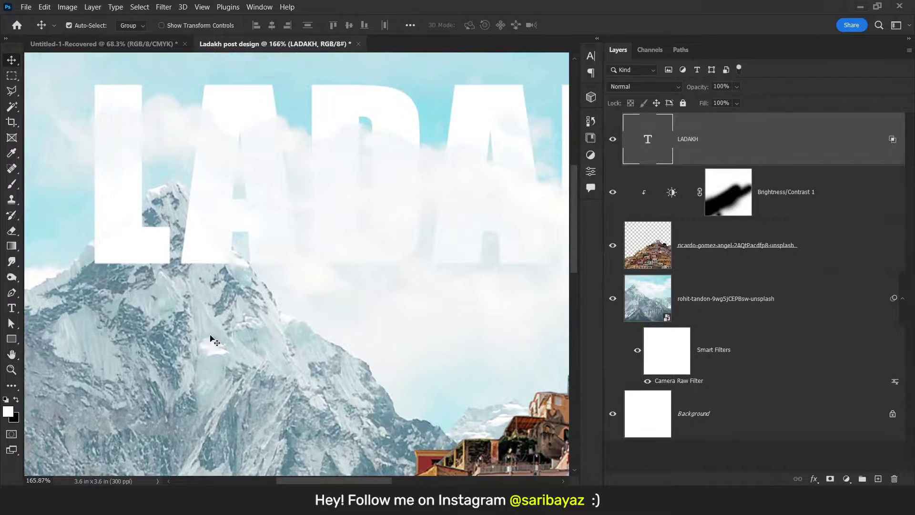
{"action": "left_click", "coordinate": [188, 351]}
{"action": "left_click", "coordinate": [613, 299]}
{"action": "left_click", "coordinate": [613, 299]}
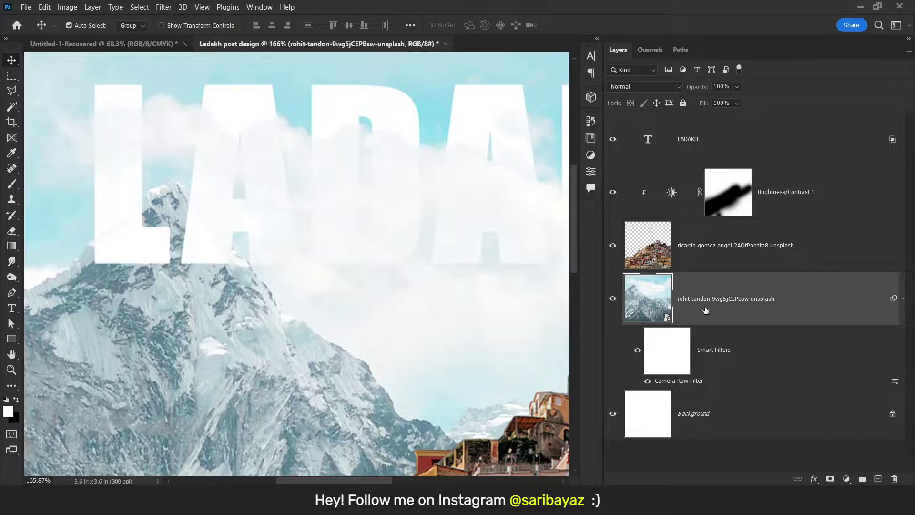
{"action": "key", "text": "ctrl+j"}
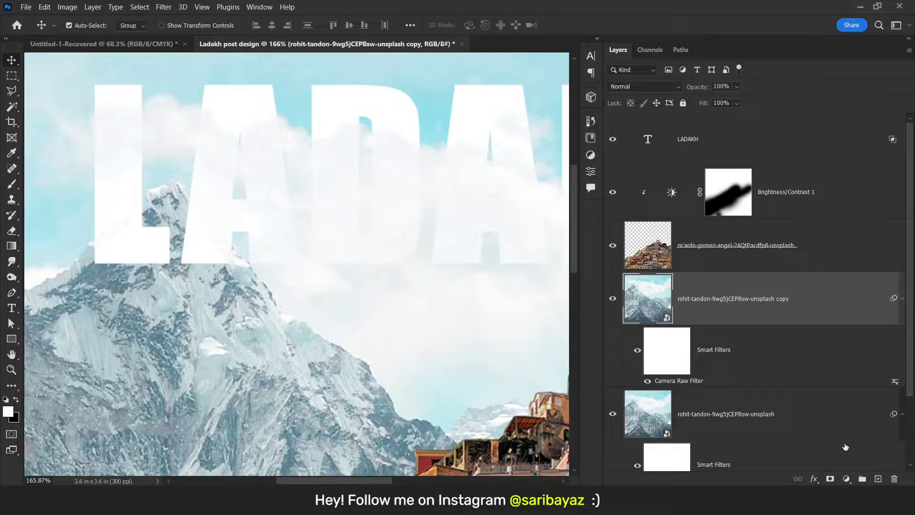
- Add a layer mask inverted to black to the mountain copy and place the copy above the LADAKH layer
{"action": "left_click", "coordinate": [829, 479]}
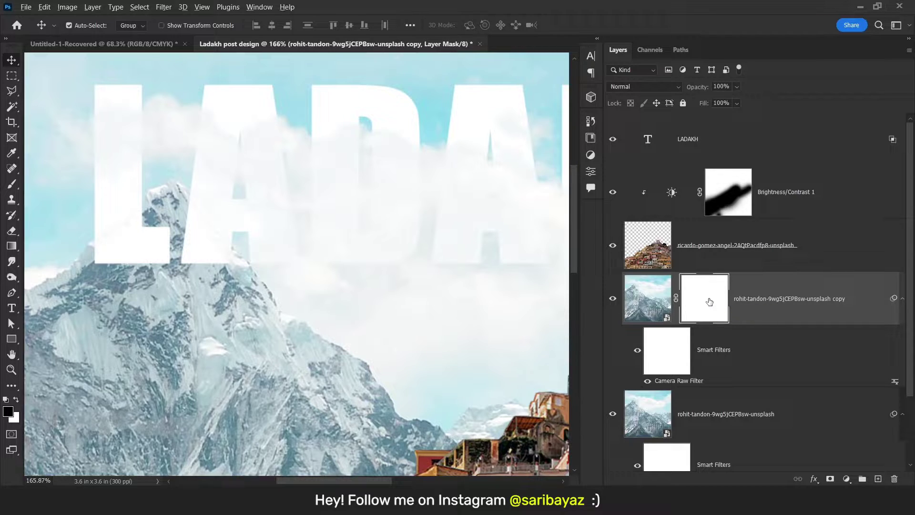
{"action": "key", "text": "ctrl+i"}
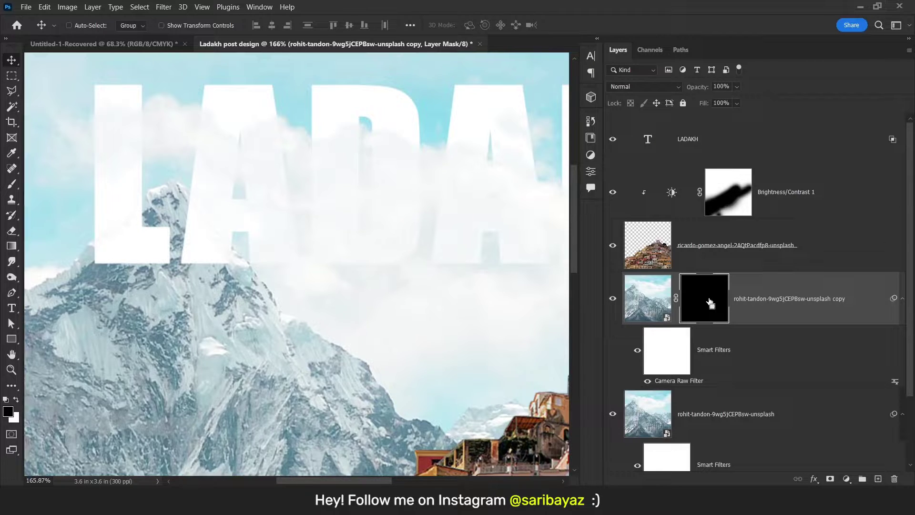
{"action": "key", "text": "ctrl+i"}
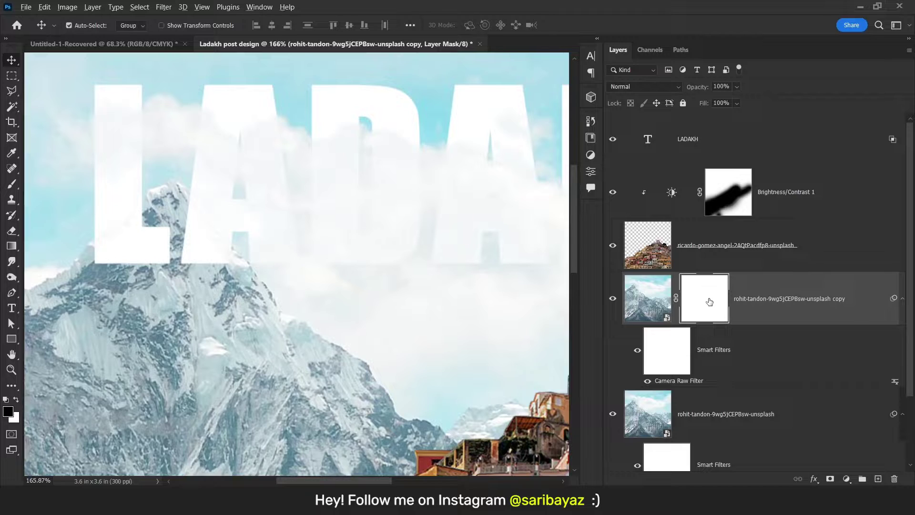
{"action": "key", "text": "ctrl+i"}
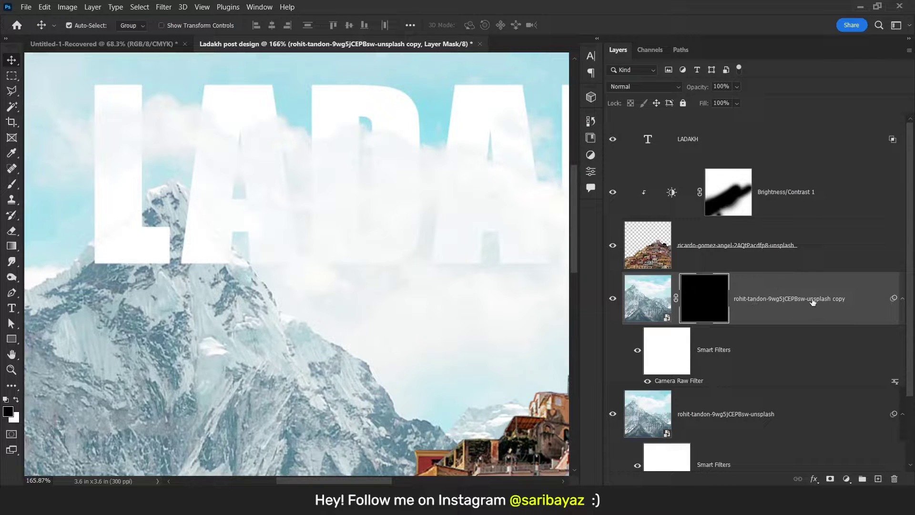
{"action": "left_click_drag", "start_coordinate": [810, 298], "coordinate": [773, 122]}
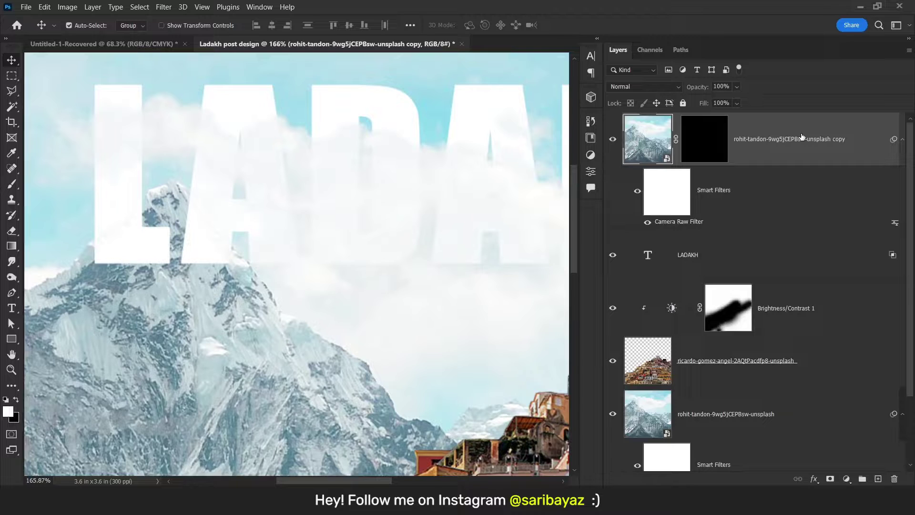
- Target the mountain copy's mask and set up a 48 px soft round brush with 0% hardness and white as foreground color
{"action": "left_click", "coordinate": [710, 153]}
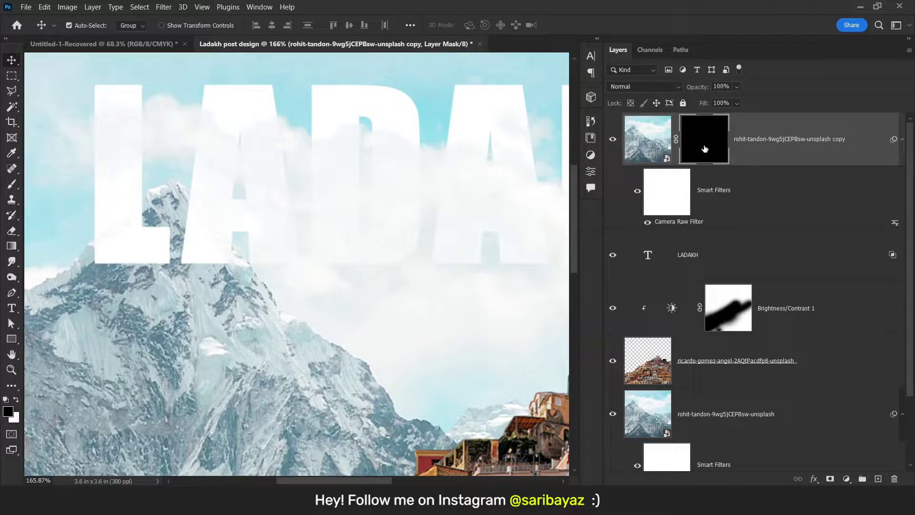
{"action": "key", "text": "b"}
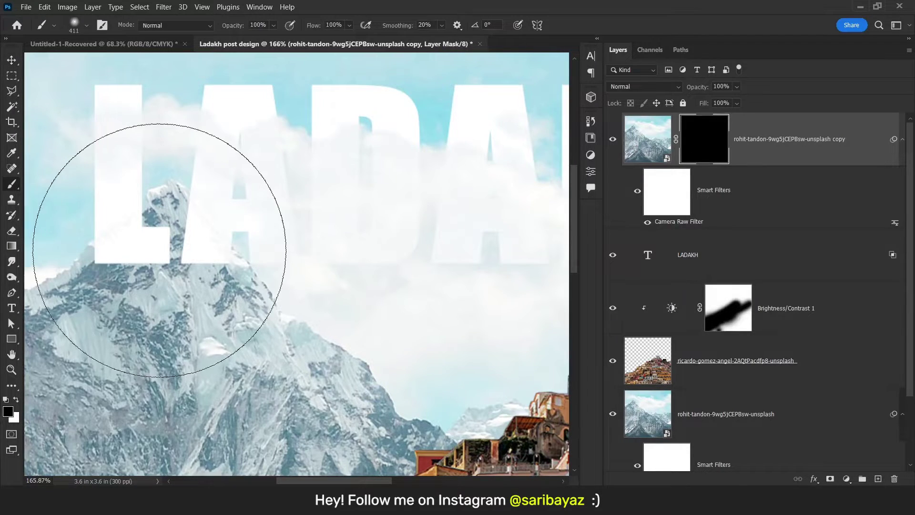
{"action": "right_click", "coordinate": [202, 237], "text": "alt"}
{"action": "right_click", "coordinate": [220, 228], "text": "alt"}
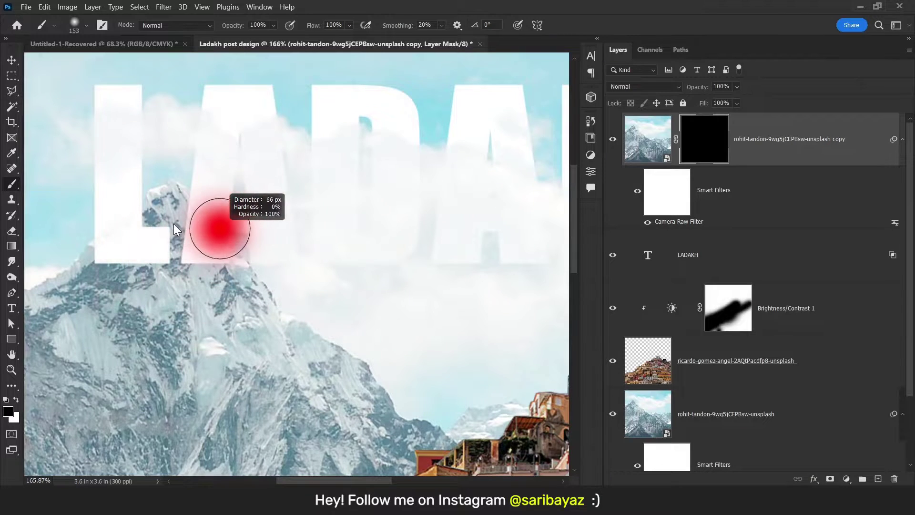
{"action": "right_click", "coordinate": [215, 205]}
{"action": "left_click_drag", "start_coordinate": [287, 234], "coordinate": [285, 234]}
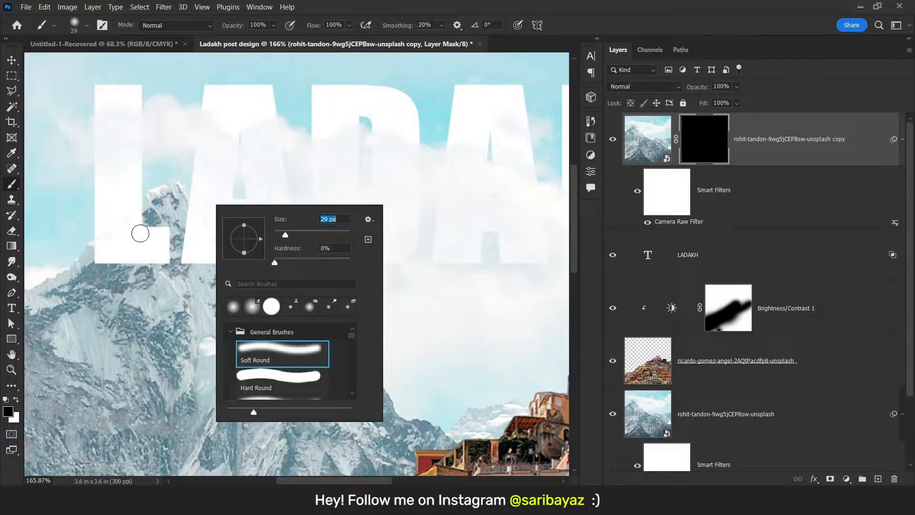
{"action": "right_click", "coordinate": [140, 232], "text": "alt"}
{"action": "left_click_drag", "start_coordinate": [147, 234], "coordinate": [155, 238]}
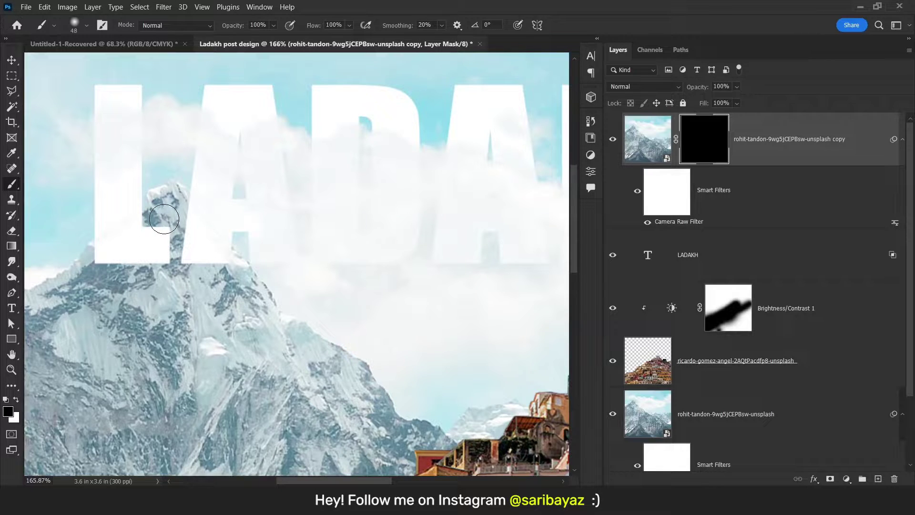
{"action": "left_click", "coordinate": [16, 401]}
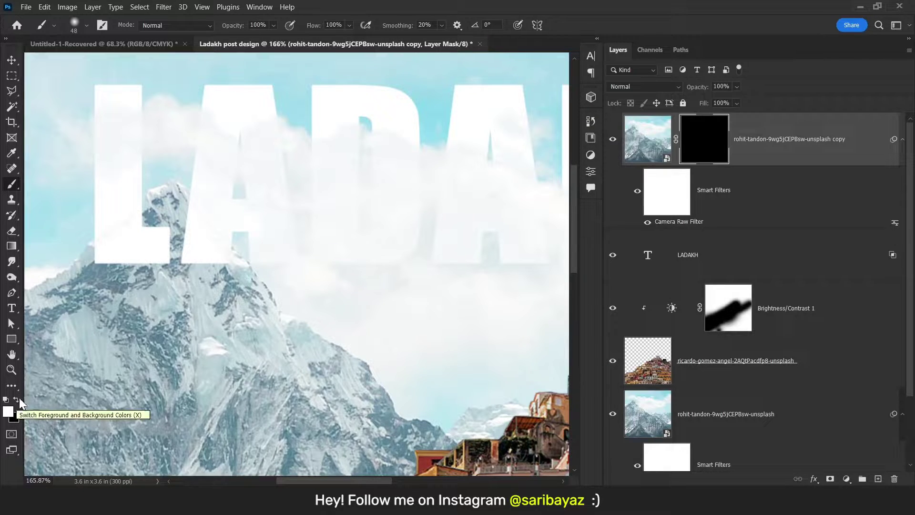
- Paint the snowy peak in front of the letters L and A on the mountain copy's mask, cleaning its edges with black
{"action": "mouse_move", "coordinate": [96, 268]}
{"action": "left_mouse_down"}
{"action": "mouse_move", "coordinate": [154, 223]}
{"action": "mouse_move", "coordinate": [116, 262]}
{"action": "mouse_move", "coordinate": [160, 241]}
{"action": "mouse_move", "coordinate": [143, 270]}
{"action": "mouse_move", "coordinate": [175, 243]}
{"action": "mouse_move", "coordinate": [168, 278]}
{"action": "mouse_move", "coordinate": [194, 230]}
{"action": "mouse_move", "coordinate": [224, 285]}
{"action": "mouse_move", "coordinate": [213, 248]}
{"action": "mouse_move", "coordinate": [226, 269]}
{"action": "mouse_move", "coordinate": [182, 198]}
{"action": "mouse_move", "coordinate": [133, 234]}
{"action": "left_mouse_up"}
{"action": "scroll", "coordinate": [87, 229], "scroll_direction": "up", "scroll_amount": 6}
{"action": "right_click", "coordinate": [130, 209], "text": "alt"}
{"action": "key", "text": "x"}
{"action": "left_click_drag", "start_coordinate": [174, 157], "coordinate": [80, 258]}
{"action": "left_click_drag", "start_coordinate": [276, 148], "coordinate": [329, 218]}
{"action": "scroll", "coordinate": [286, 232], "scroll_direction": "down", "scroll_amount": 10}
{"action": "key", "text": "v"}
{"action": "scroll", "coordinate": [276, 235], "scroll_direction": "up", "scroll_amount": 3}
{"action": "scroll", "coordinate": [720, 318], "scroll_direction": "down", "scroll_amount": 3}
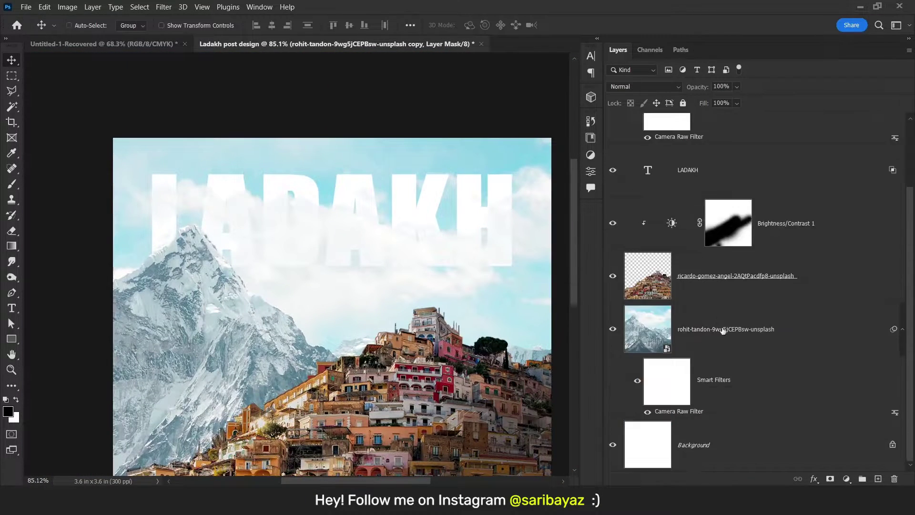
- Refine the mask along the peak's ridges with a small soft brush of 22 px and 13 px, alternating black and white
{"action": "left_click", "coordinate": [710, 347]}
{"action": "scroll", "coordinate": [374, 263], "scroll_direction": "down", "scroll_amount": 4}
{"action": "left_click_drag", "start_coordinate": [376, 192], "coordinate": [376, 202]}
{"action": "scroll", "coordinate": [711, 286], "scroll_direction": "up", "scroll_amount": 3}
{"action": "left_click", "coordinate": [711, 255]}
{"action": "scroll", "coordinate": [411, 274], "scroll_direction": "up", "scroll_amount": 2}
{"action": "left_click_drag", "start_coordinate": [416, 147], "coordinate": [416, 143]}
{"action": "scroll", "coordinate": [206, 292], "scroll_direction": "up", "scroll_amount": 2}
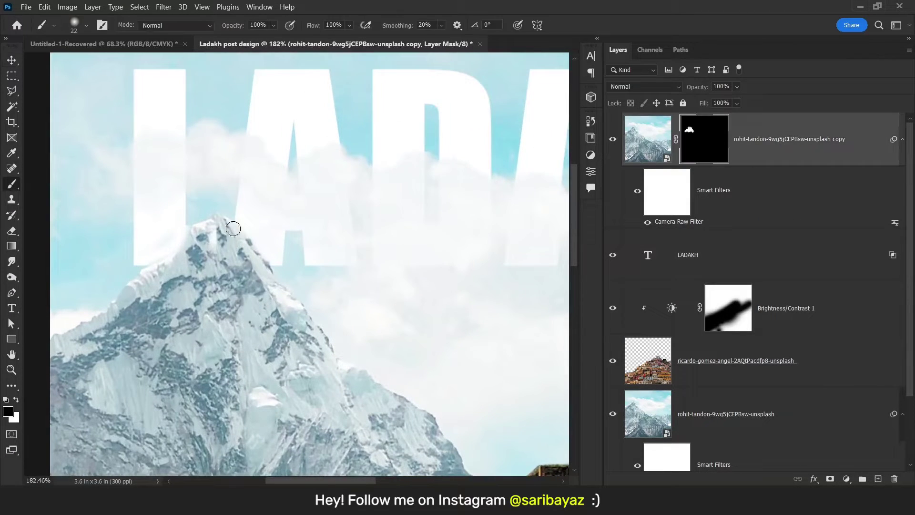
{"action": "key", "text": "x"}
{"action": "scroll", "coordinate": [185, 253], "scroll_direction": "up", "scroll_amount": 3}
{"action": "key", "text": "x"}
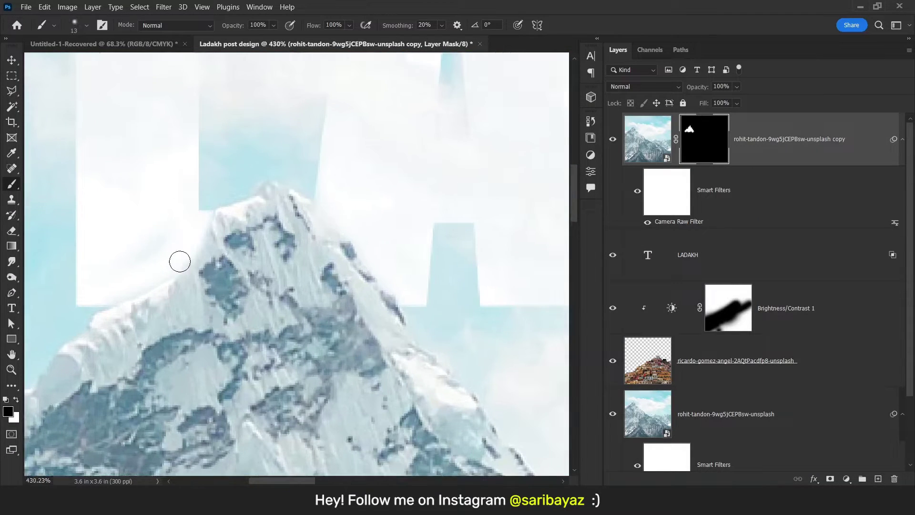
{"action": "scroll", "coordinate": [403, 286], "scroll_direction": "down", "scroll_amount": 8}
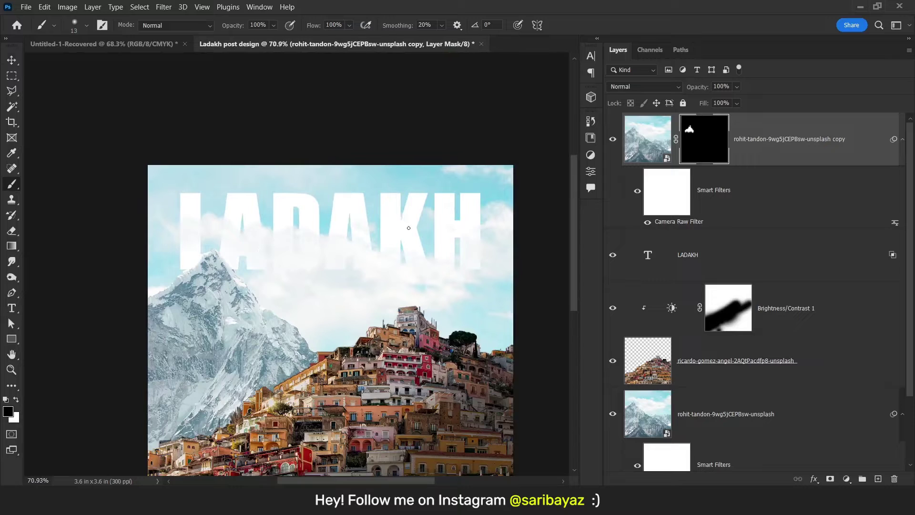
{"action": "key", "text": "v"}
- Edit the original mountain photo's Camera Raw filter, setting Highlights to -83 and lowering Whites, and apply it
{"action": "scroll", "coordinate": [371, 224], "scroll_direction": "down", "scroll_amount": 5}
{"action": "left_click_drag", "start_coordinate": [364, 251], "coordinate": [318, 262]}
{"action": "scroll", "coordinate": [282, 246], "scroll_direction": "up", "scroll_amount": 5}
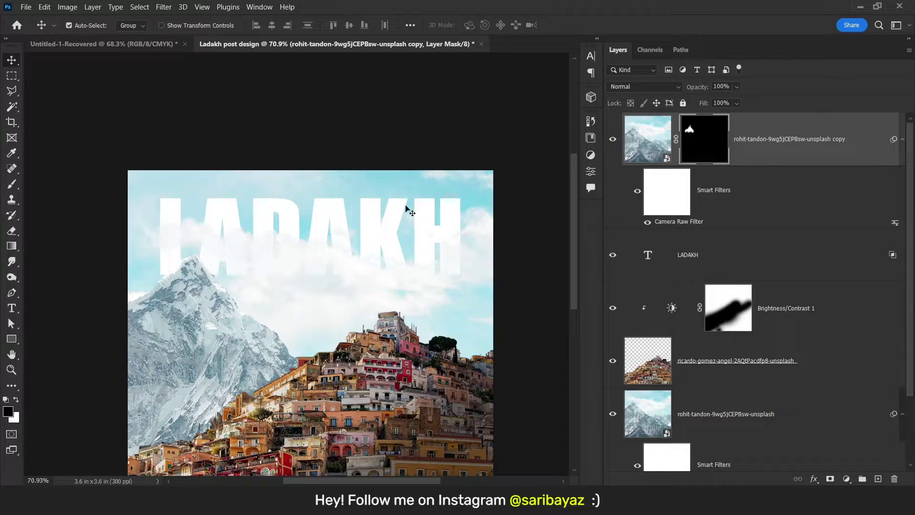
{"action": "scroll", "coordinate": [715, 340], "scroll_direction": "down", "scroll_amount": 2}
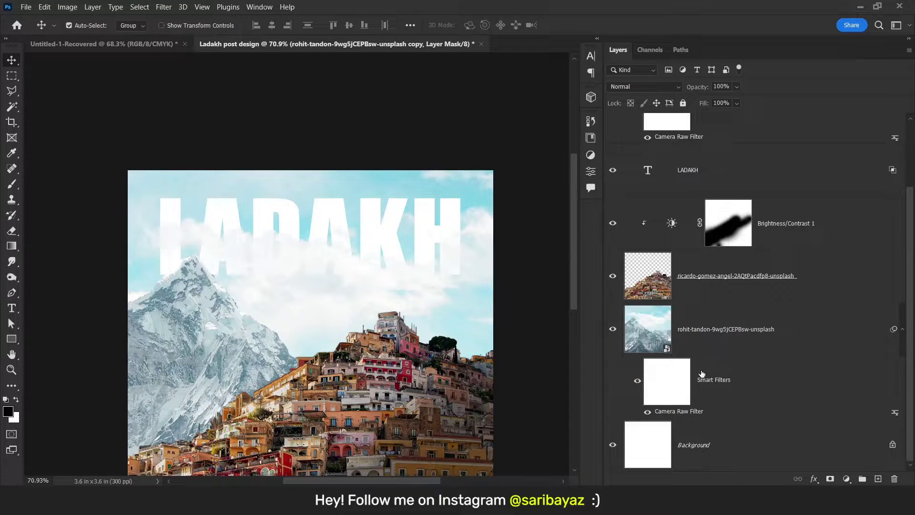
{"action": "left_click", "coordinate": [719, 341]}
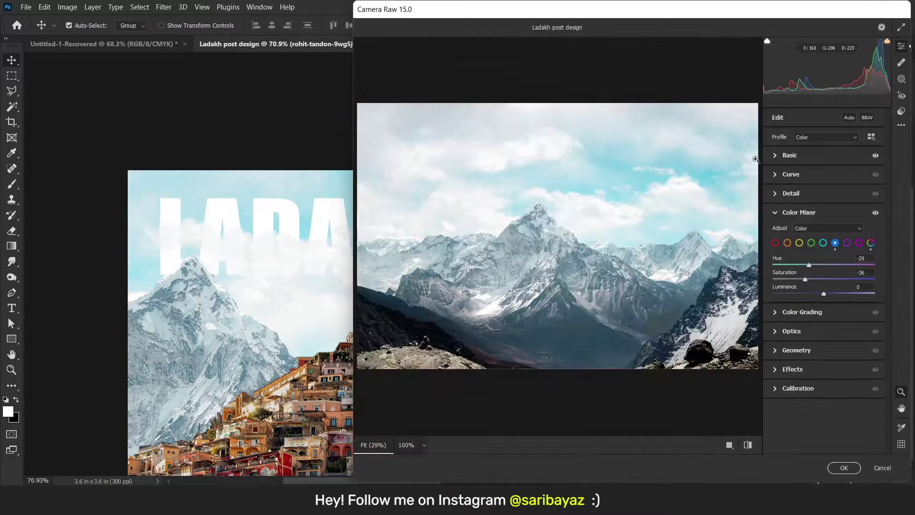
{"action": "left_click", "coordinate": [776, 157]}
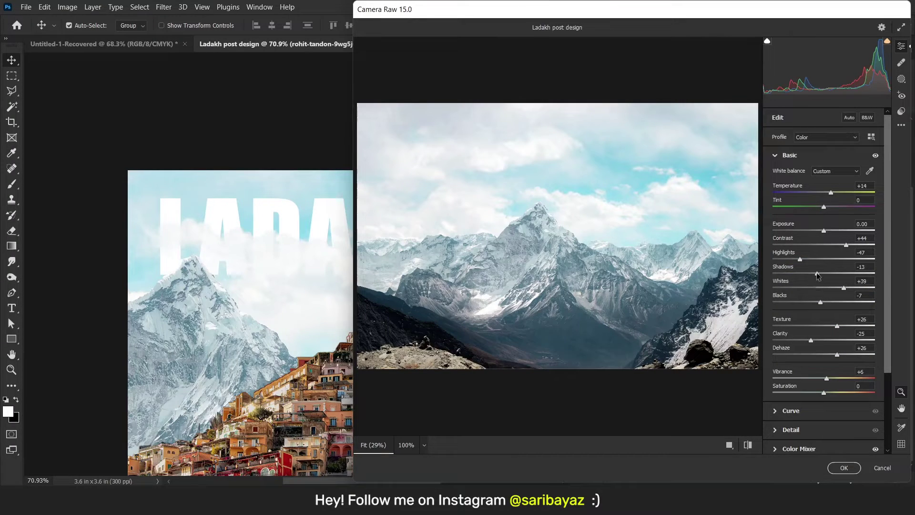
{"action": "left_click_drag", "start_coordinate": [803, 261], "coordinate": [782, 259]}
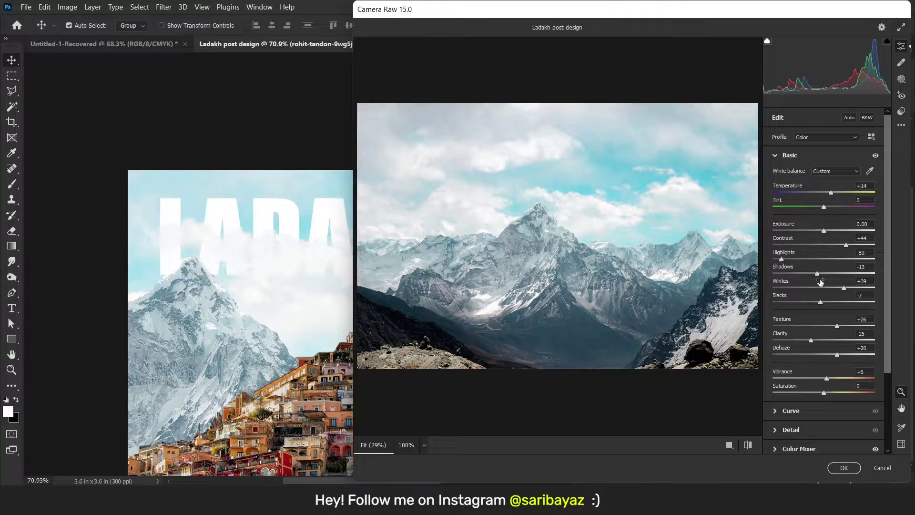
{"action": "left_click_drag", "start_coordinate": [845, 290], "coordinate": [824, 288]}
{"action": "left_click", "coordinate": [843, 468]}
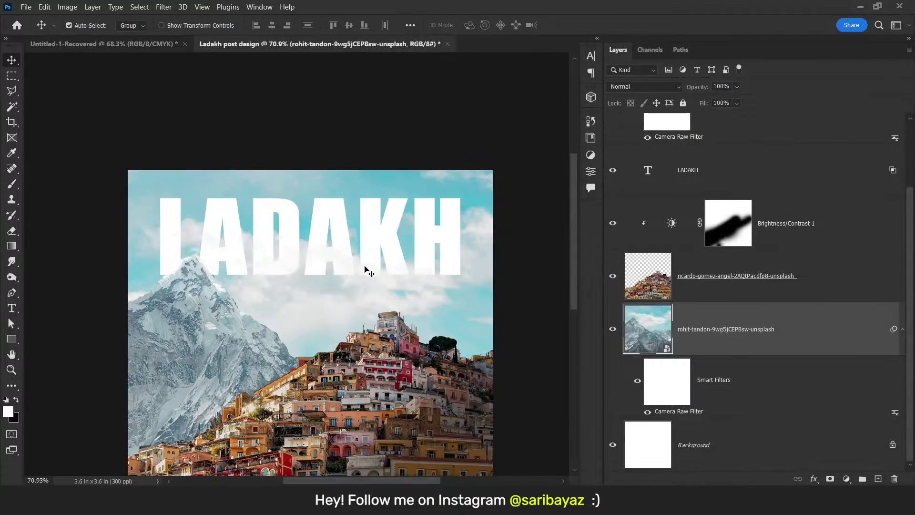
- Examine how the LADAKH title blends with the clouds and mountain peak on the canvas and in the layer stack
{"action": "scroll", "coordinate": [318, 233], "scroll_direction": "down", "scroll_amount": 3}
{"action": "scroll", "coordinate": [291, 250], "scroll_direction": "up", "scroll_amount": 3}
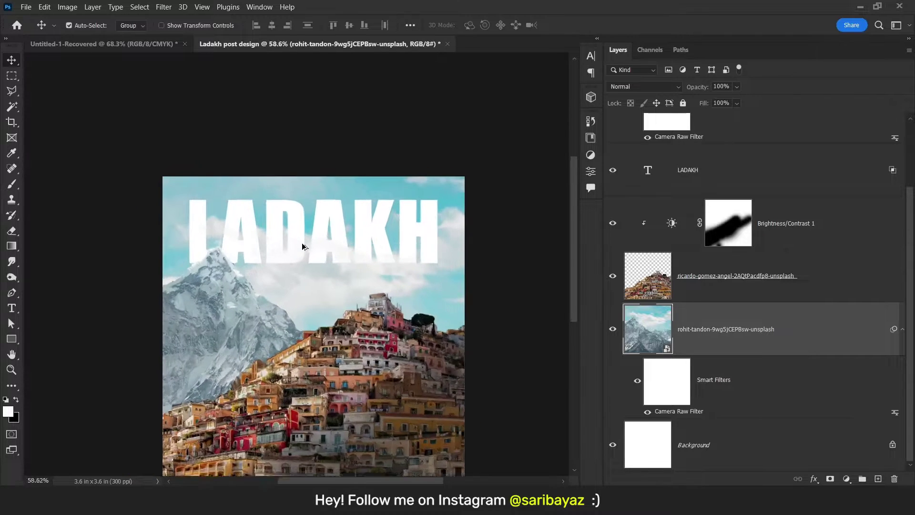
{"action": "scroll", "coordinate": [262, 282], "scroll_direction": "up", "scroll_amount": 3}
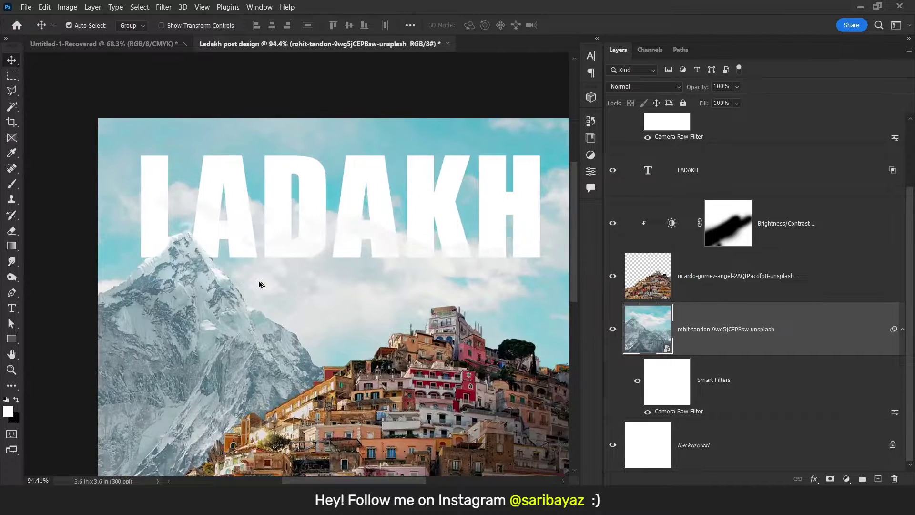
{"action": "scroll", "coordinate": [260, 285], "scroll_direction": "down", "scroll_amount": 2}
{"action": "scroll", "coordinate": [281, 277], "scroll_direction": "down", "scroll_amount": 1}
{"action": "scroll", "coordinate": [257, 289], "scroll_direction": "up", "scroll_amount": 1}
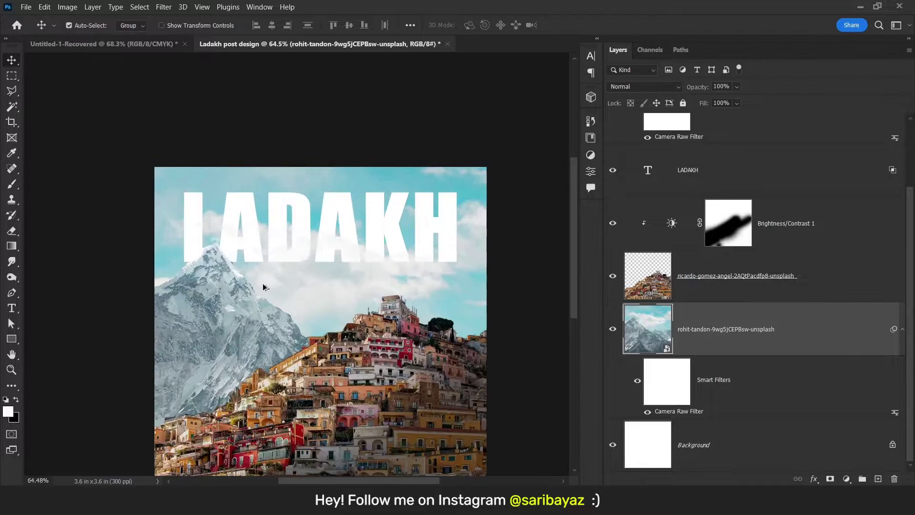
{"action": "scroll", "coordinate": [753, 268], "scroll_direction": "up", "scroll_amount": 2}
{"action": "left_click", "coordinate": [713, 222]}
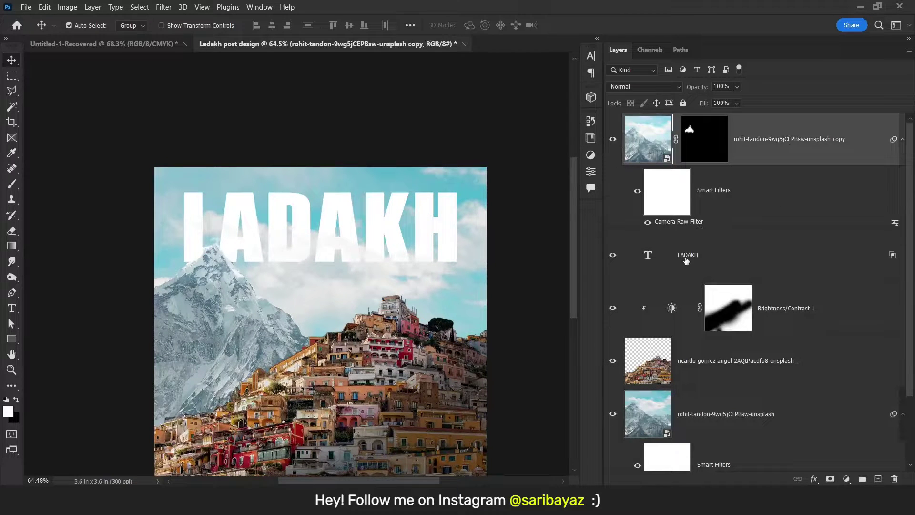
{"action": "scroll", "coordinate": [670, 343], "scroll_direction": "down", "scroll_amount": 2}
{"action": "scroll", "coordinate": [688, 240], "scroll_direction": "up", "scroll_amount": 2}
- Set the LADAKH layer's Blend If range for the underlying layer to 0 / 96 and 176 / 236, and apply it
{"action": "left_click", "coordinate": [879, 261]}
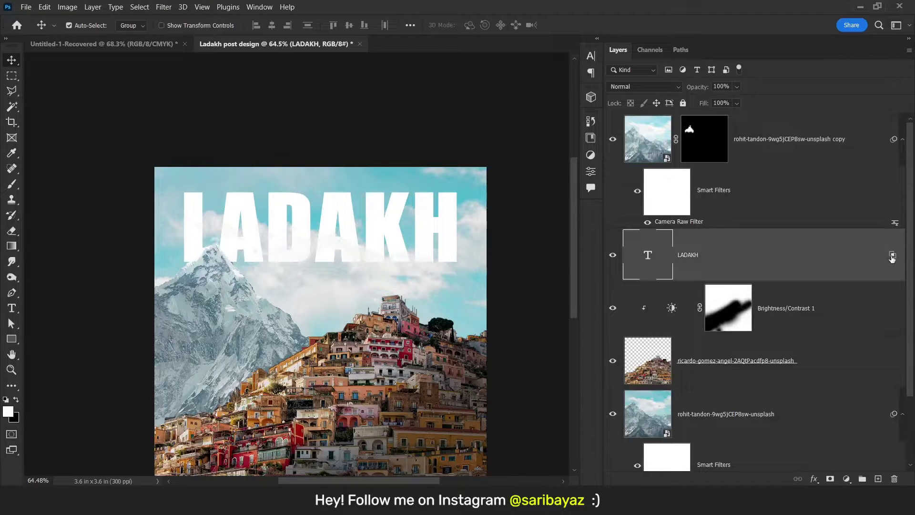
{"action": "double_click", "coordinate": [877, 261]}
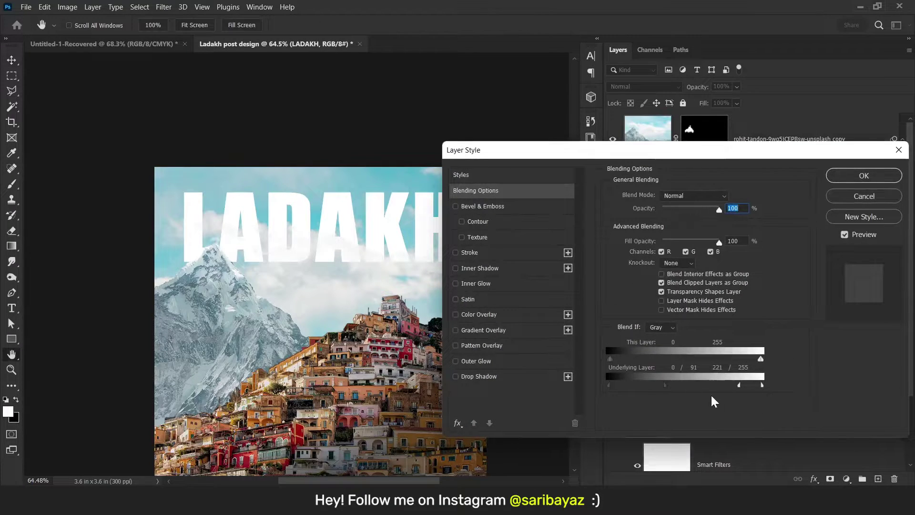
{"action": "left_click_drag", "start_coordinate": [739, 387], "coordinate": [667, 385]}
{"action": "mouse_move", "coordinate": [762, 385]}
{"action": "left_mouse_down"}
{"action": "mouse_move", "coordinate": [742, 386]}
{"action": "mouse_move", "coordinate": [751, 386]}
{"action": "left_mouse_up"}
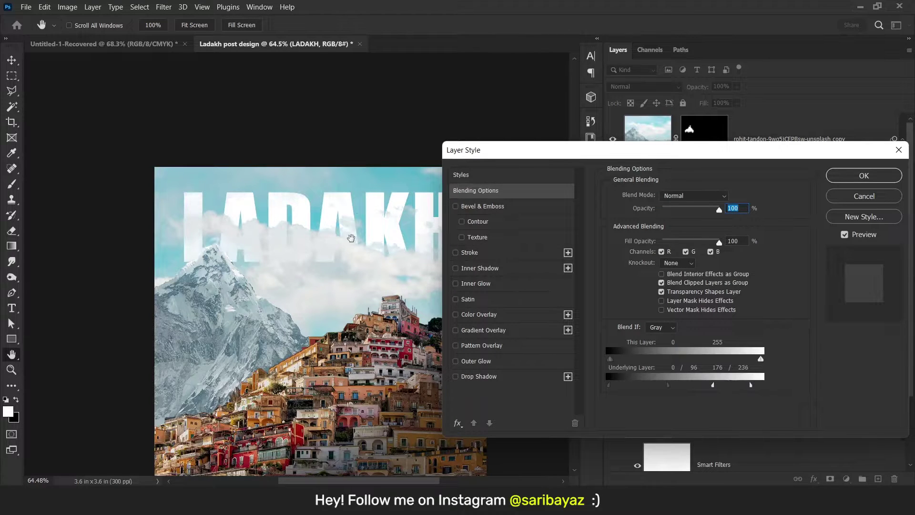
{"action": "key", "text": "space"}
{"action": "left_click_drag", "start_coordinate": [374, 253], "coordinate": [312, 253]}
{"action": "left_click", "coordinate": [475, 195]}
{"action": "key", "text": "Return"}
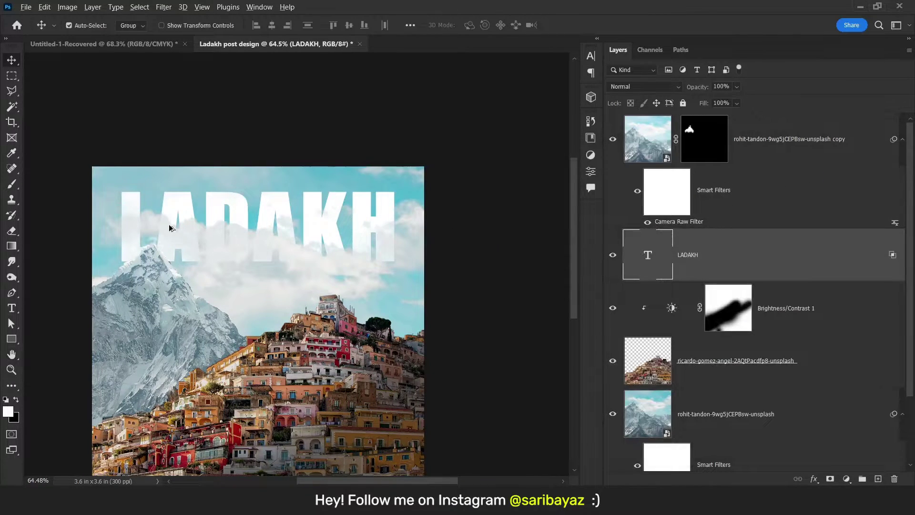
- Add the white text "A memorable trip to" just above the LADAKH title in Bebas Neue Bold, 7 pt
{"action": "scroll", "coordinate": [172, 218], "scroll_direction": "up", "scroll_amount": 3}
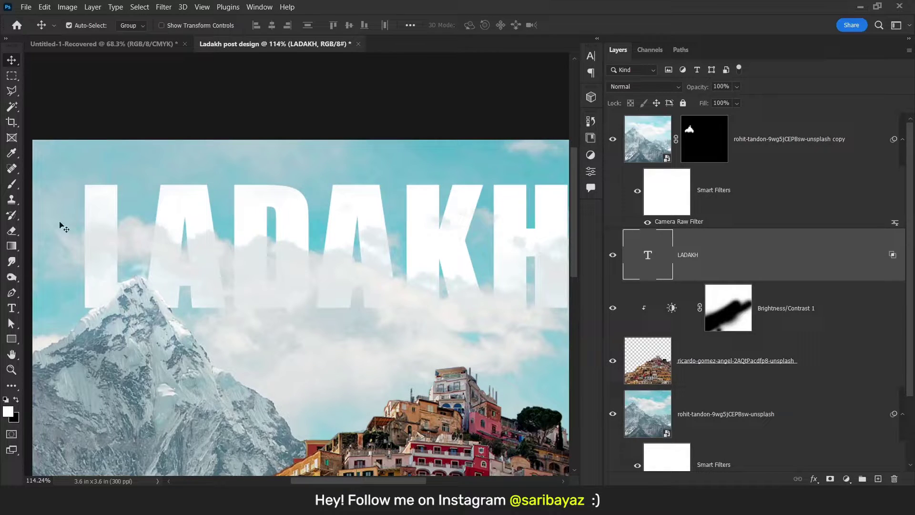
{"action": "left_click", "coordinate": [12, 308]}
{"action": "left_click", "coordinate": [314, 168]}
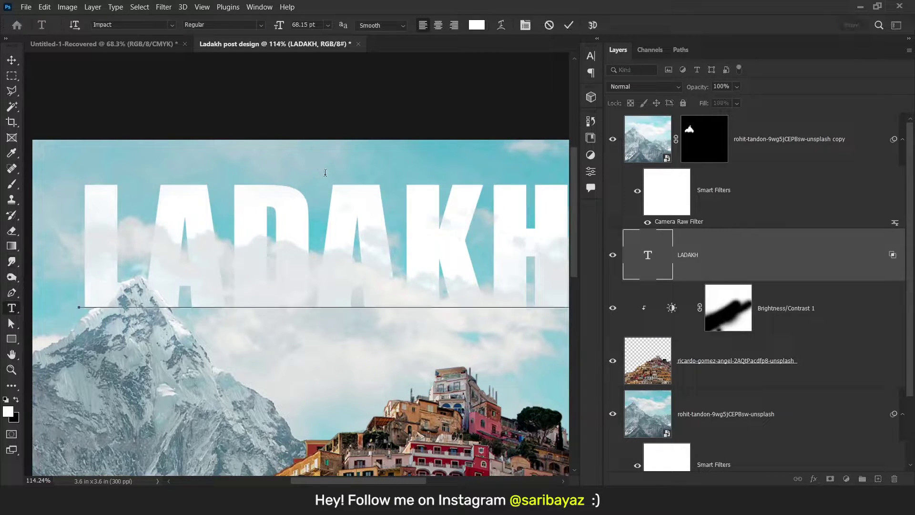
{"action": "left_click", "coordinate": [567, 26]}
{"action": "left_click", "coordinate": [298, 395]}
{"action": "type", "text": "A Memo"}
{"action": "key", "text": "ctrl+a"}
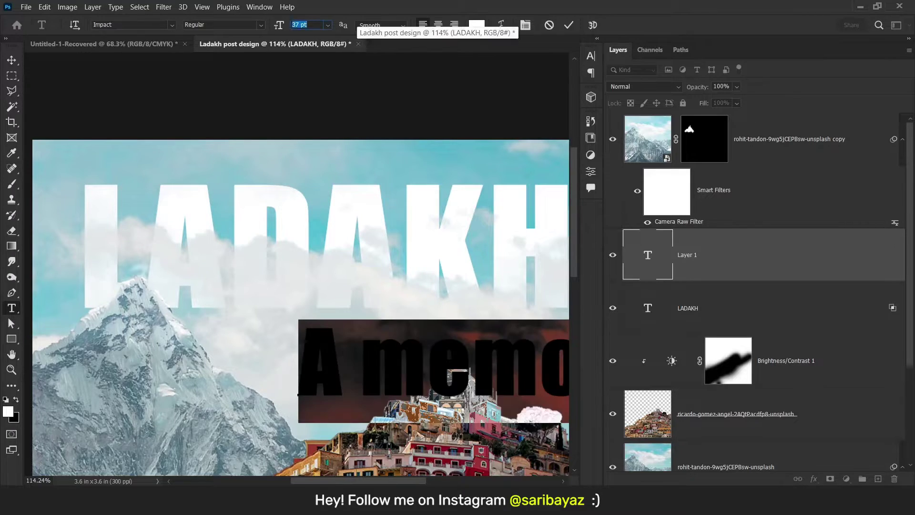
{"action": "scroll", "coordinate": [308, 27], "scroll_direction": "down", "scroll_amount": 3}
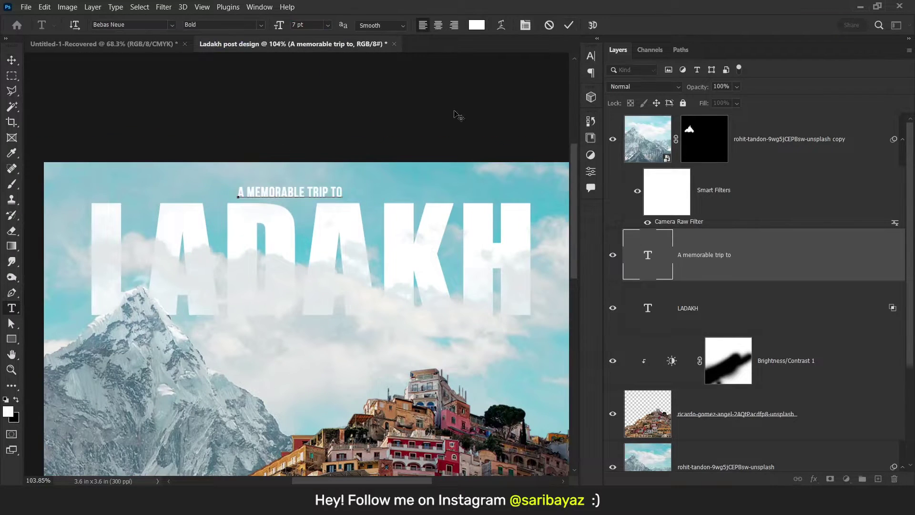
{"action": "left_click", "coordinate": [415, 141]}
- Move the "A memorable trip to" tagline so it is centred horizontally above the LADAKH title
{"action": "key", "text": "v"}
{"action": "left_click_drag", "start_coordinate": [364, 176], "coordinate": [386, 172]}
{"action": "scroll", "coordinate": [385, 229], "scroll_direction": "down", "scroll_amount": 2}
{"action": "left_click_drag", "start_coordinate": [353, 223], "coordinate": [372, 221], "text": "ctrl"}
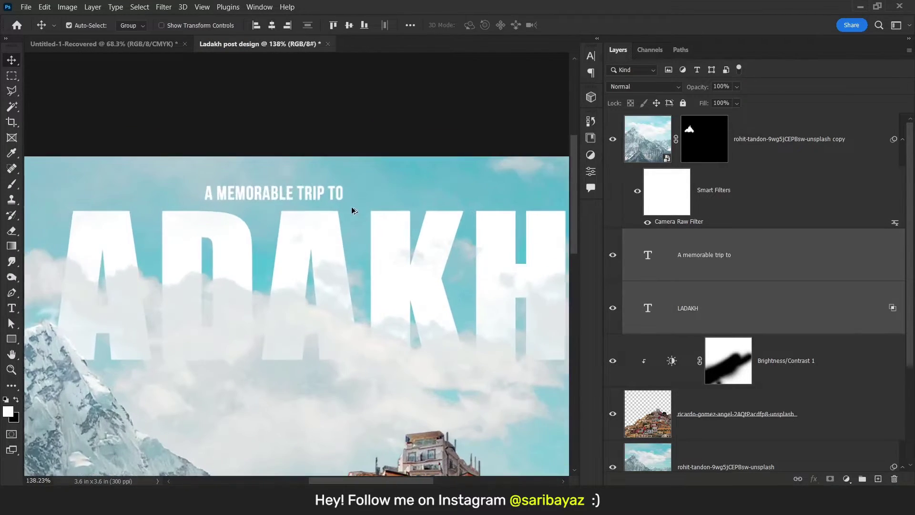
- Draw a straight horizontal Pen shape line, 1 px white stroke and no fill, from the tagline's end to the H's right edge
{"action": "left_click", "coordinate": [11, 293]}
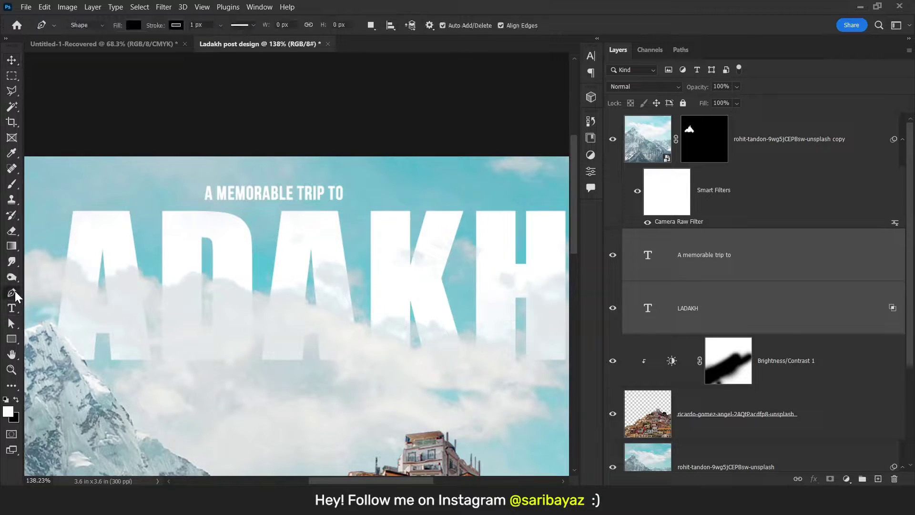
{"action": "right_click", "coordinate": [13, 295]}
{"action": "left_click", "coordinate": [48, 293]}
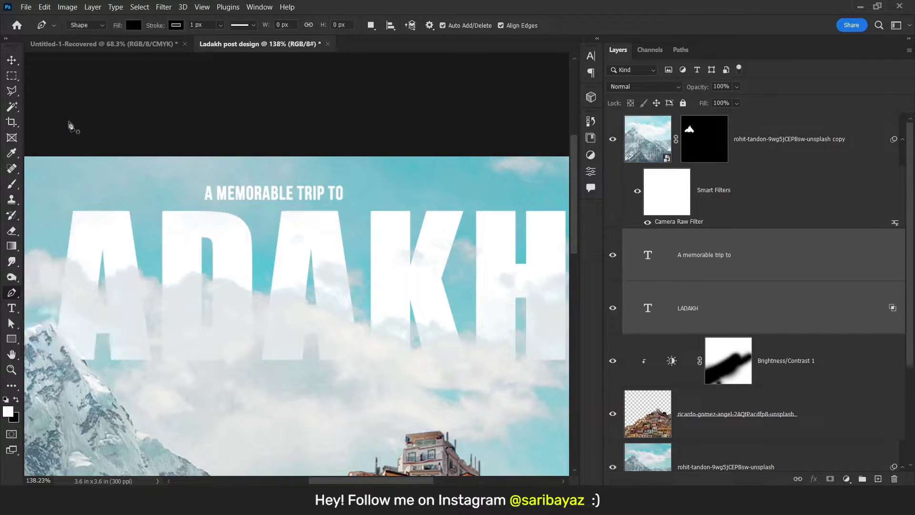
{"action": "left_click", "coordinate": [176, 29]}
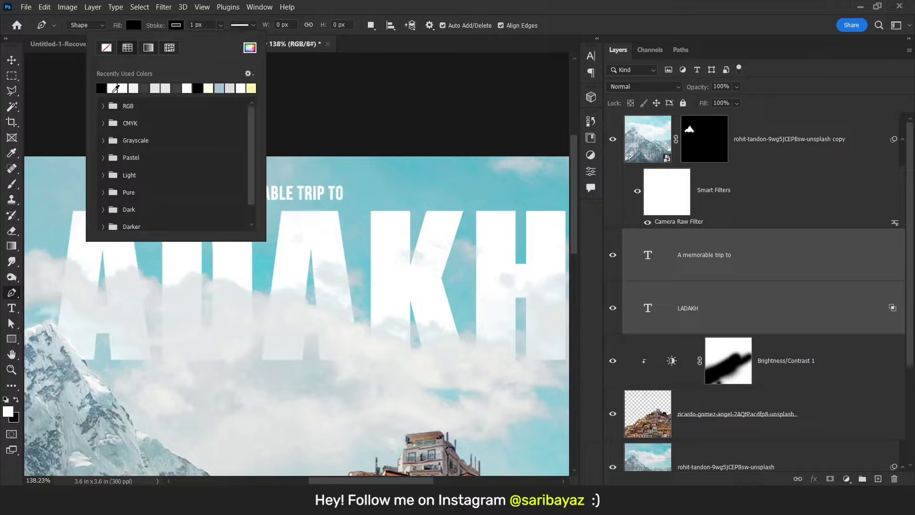
{"action": "left_click", "coordinate": [131, 25]}
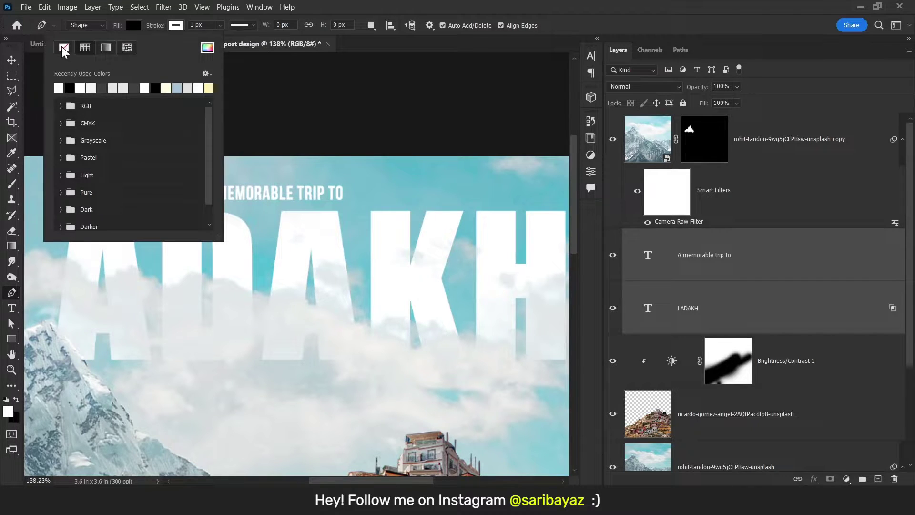
{"action": "left_click", "coordinate": [350, 197]}
{"action": "left_click", "coordinate": [352, 193]}
{"action": "left_click_drag", "start_coordinate": [412, 191], "coordinate": [266, 199]}
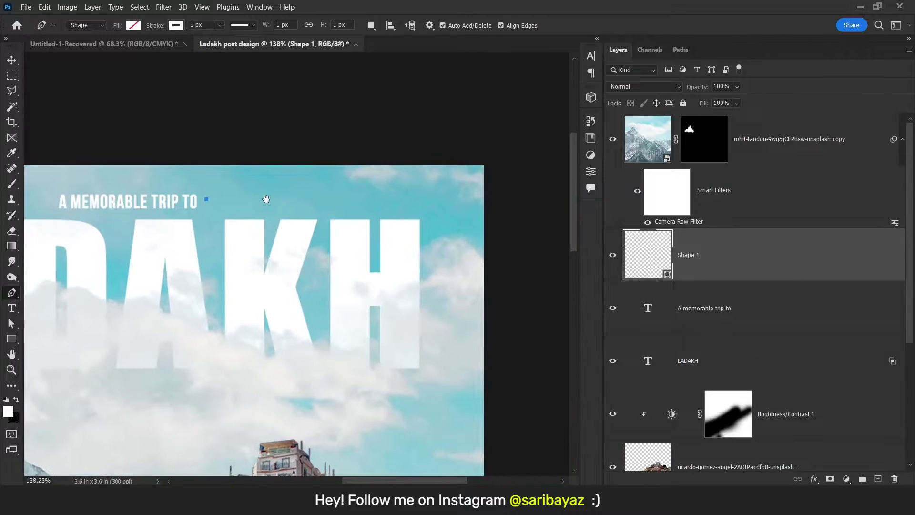
{"action": "left_click", "coordinate": [419, 220], "text": "shift"}
- Duplicate the line and place the copy on the tagline's left side, reaching to the left edge of the letter L
{"action": "key", "text": "v"}
{"action": "left_click_drag", "start_coordinate": [249, 239], "coordinate": [343, 245]}
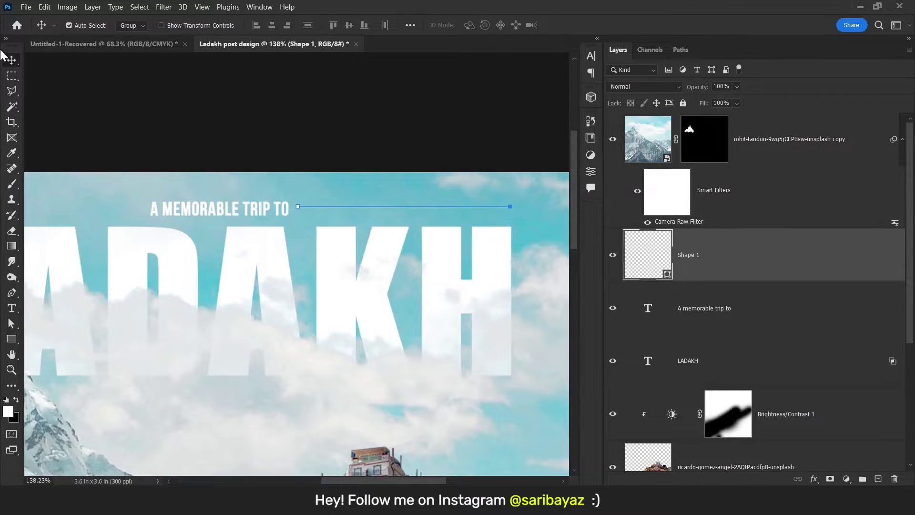
{"action": "key", "text": "ctrl"}
{"action": "left_click_drag", "start_coordinate": [523, 241], "coordinate": [154, 243]}
{"action": "left_click_drag", "start_coordinate": [176, 212], "coordinate": [310, 219]}
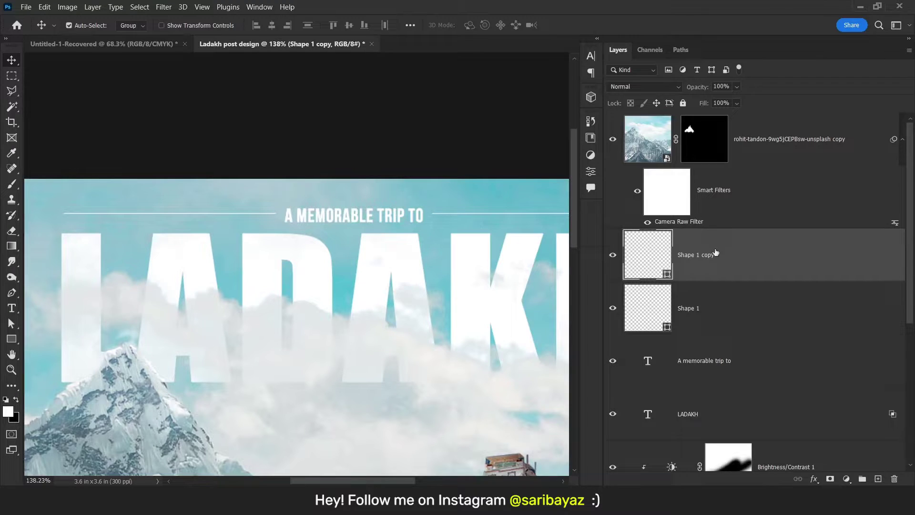
- Align the vertical centres of both lines and the "A memorable trip to" tagline
{"action": "left_click", "coordinate": [701, 316], "text": "shift"}
{"action": "key", "text": "ctrl"}
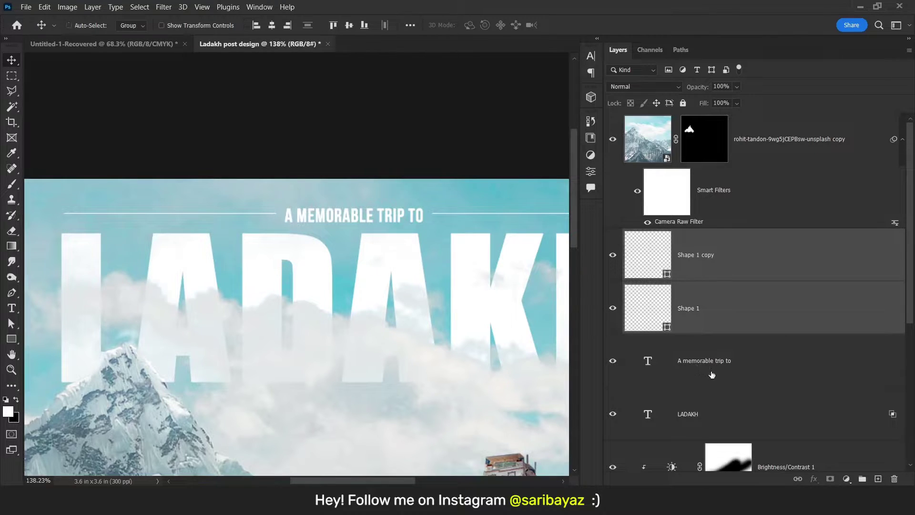
{"action": "left_click", "coordinate": [700, 363], "text": "ctrl"}
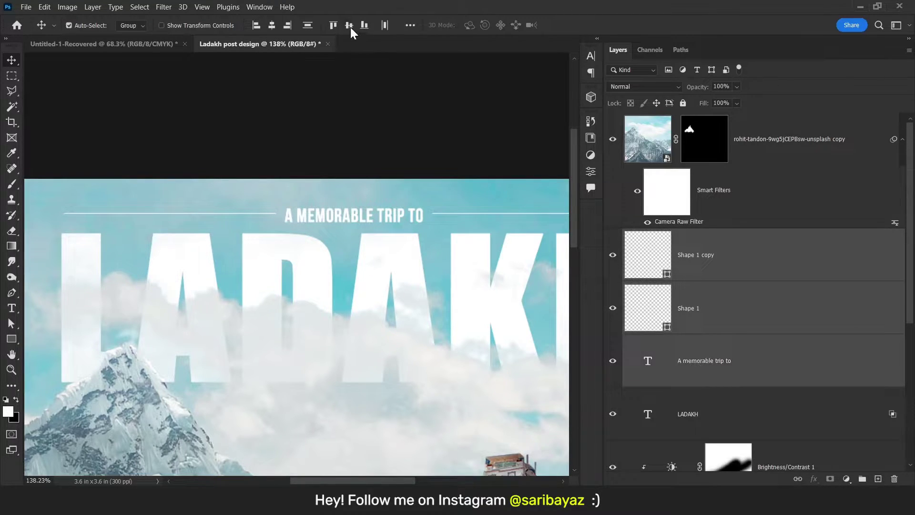
{"action": "left_click", "coordinate": [350, 26]}
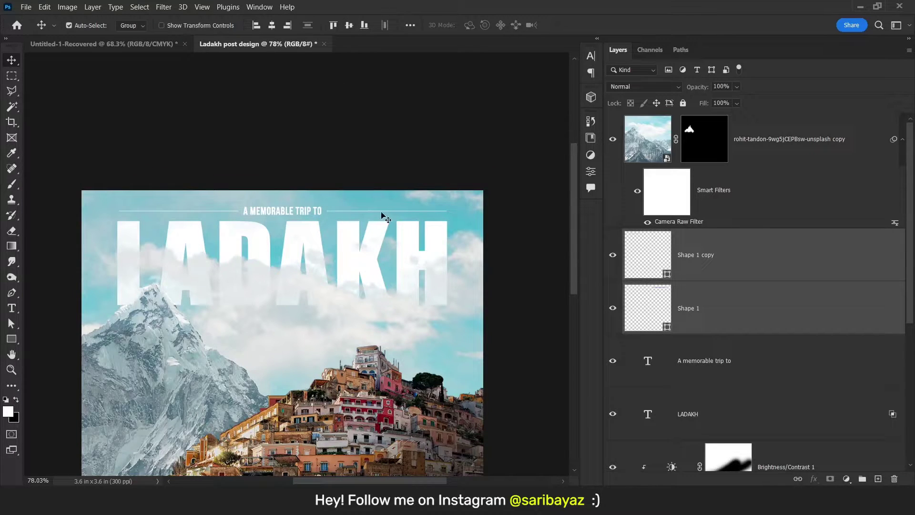
- Increase the stroke width of both lines beside the tagline to 2 px
{"action": "left_click", "coordinate": [727, 263]}
{"action": "left_click", "coordinate": [711, 312], "text": "shift"}
{"action": "key", "text": "a"}
{"action": "left_click", "coordinate": [244, 25]}
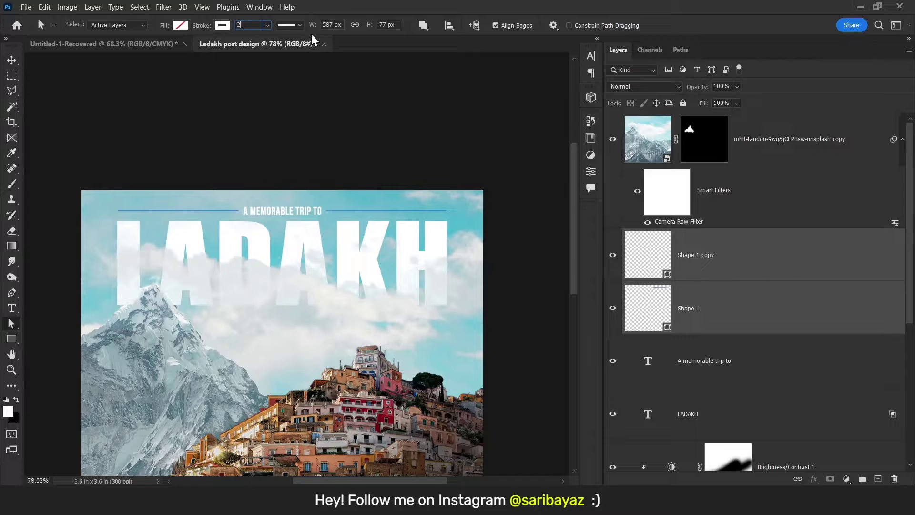
{"action": "left_click", "coordinate": [12, 60]}
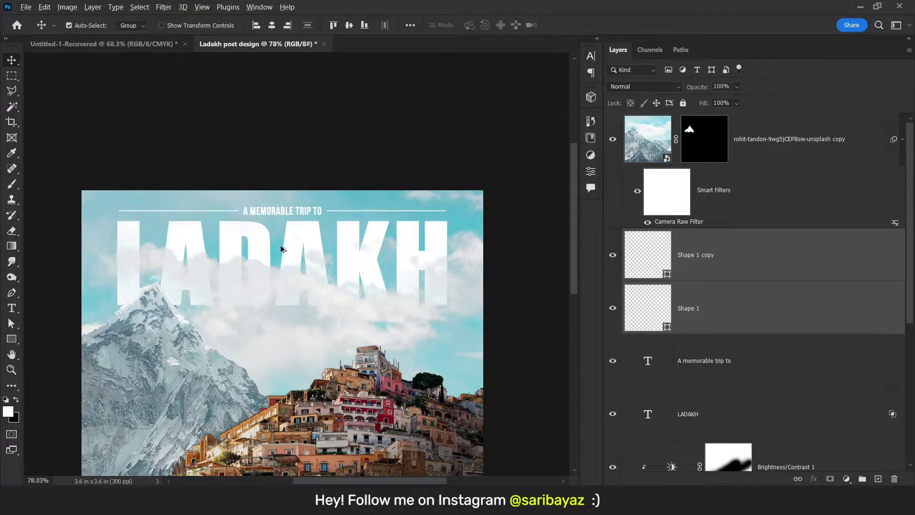
{"action": "scroll", "coordinate": [263, 246], "scroll_direction": "up", "scroll_amount": 3}
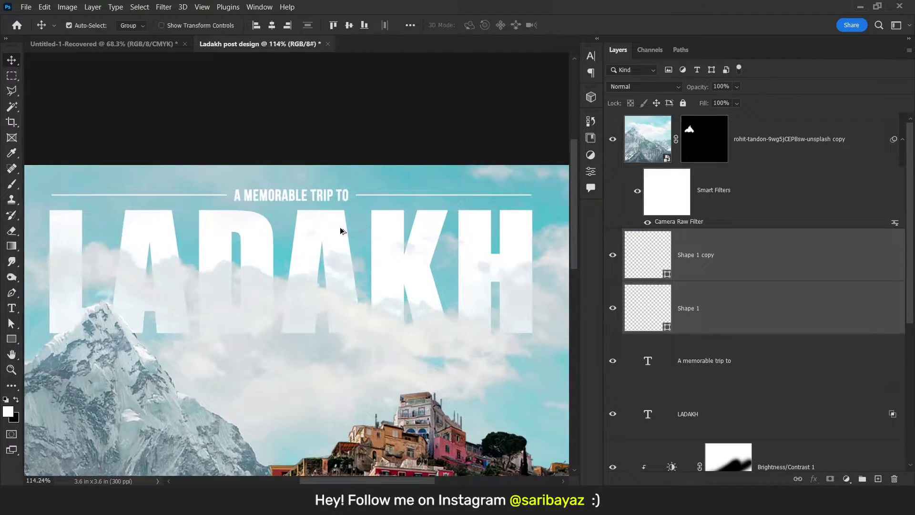
{"action": "scroll", "coordinate": [339, 231], "scroll_direction": "down", "scroll_amount": 2}
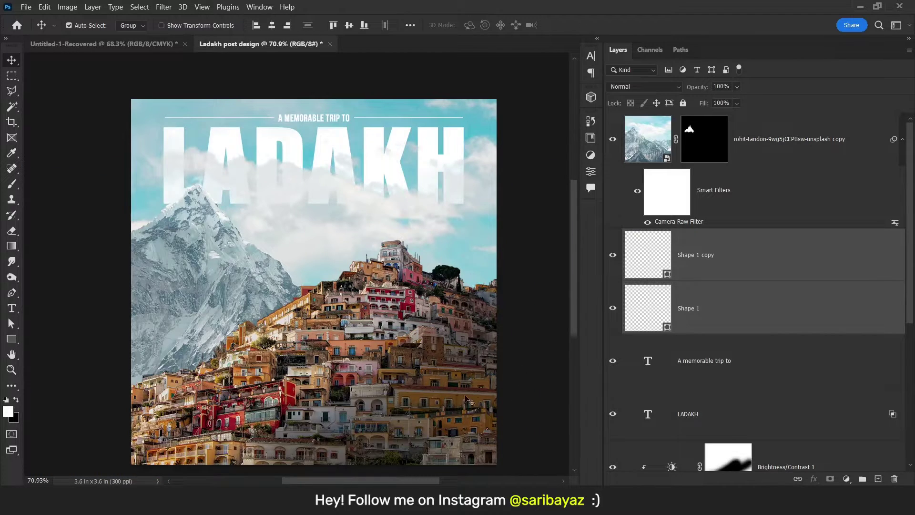
- Switch to the browser and search Google Images for "sunlight overlay" in a new tab
{"action": "key", "text": "alt+Tab"}
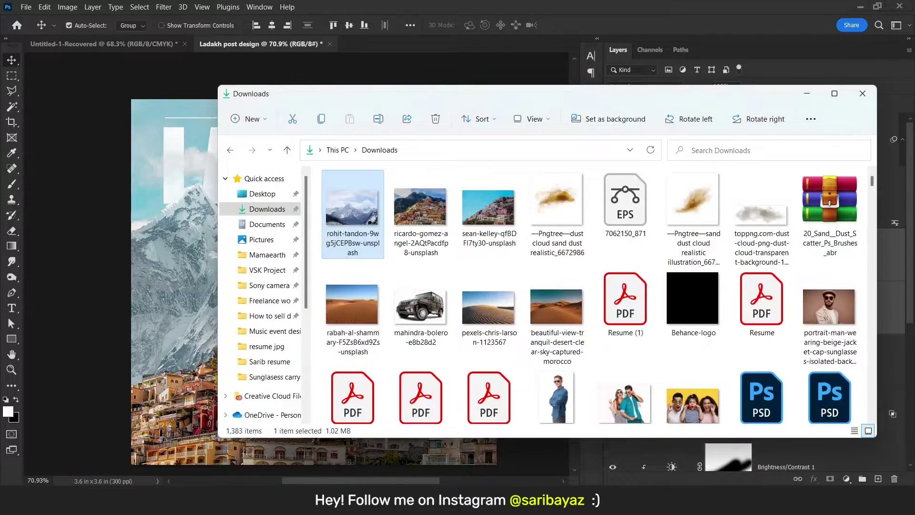
{"action": "key", "text": "alt+Tab"}
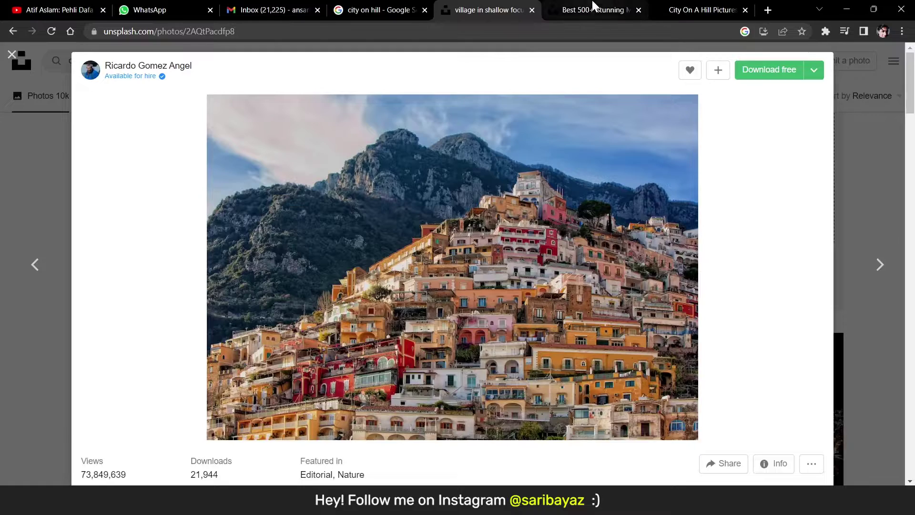
{"action": "left_click", "coordinate": [594, 9]}
{"action": "left_click", "coordinate": [767, 11]}
{"action": "type", "text": "sunlight overlay"}
{"action": "key", "text": "Return"}
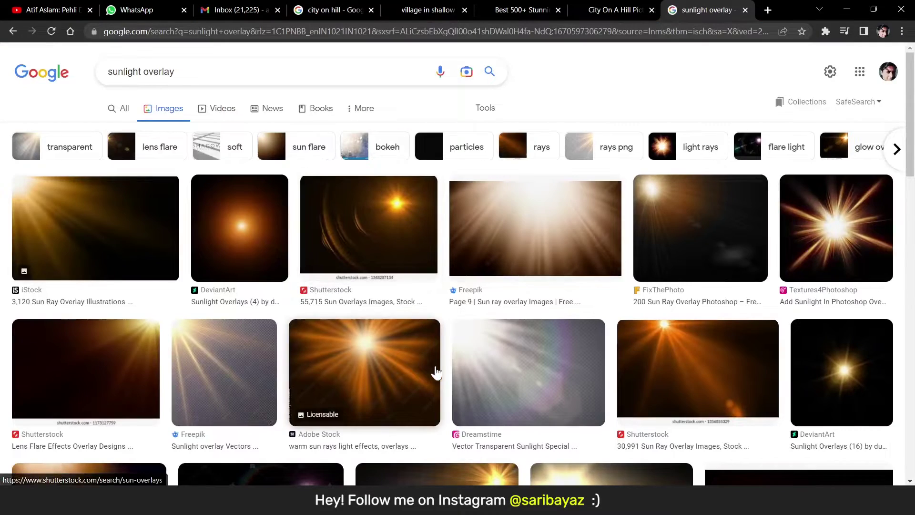
- Browse the sunlight overlay images and related content, and open the preview of DeviantArt's "Sunlight Overlays (16)" image
{"action": "scroll", "coordinate": [582, 371], "scroll_direction": "down", "scroll_amount": 10}
{"action": "scroll", "coordinate": [582, 366], "scroll_direction": "down", "scroll_amount": 12}
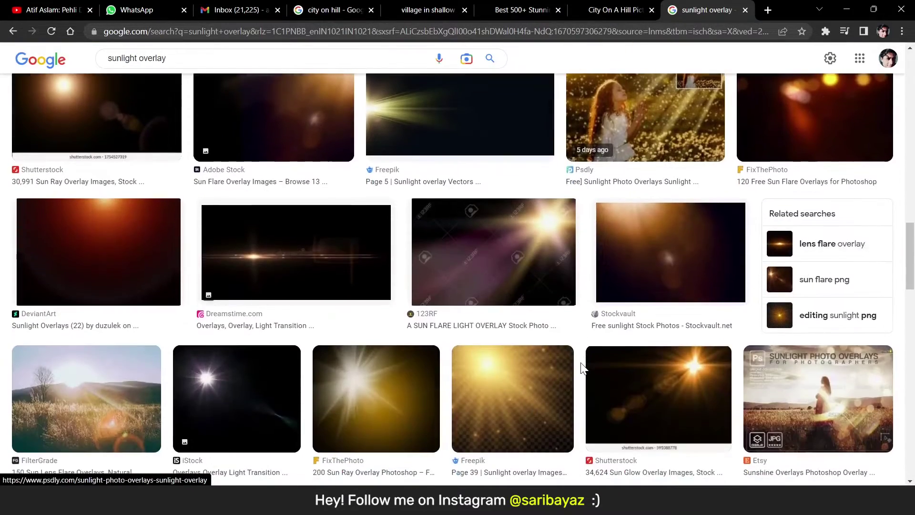
{"action": "scroll", "coordinate": [534, 355], "scroll_direction": "down", "scroll_amount": 5}
{"action": "scroll", "coordinate": [465, 334], "scroll_direction": "down", "scroll_amount": 5}
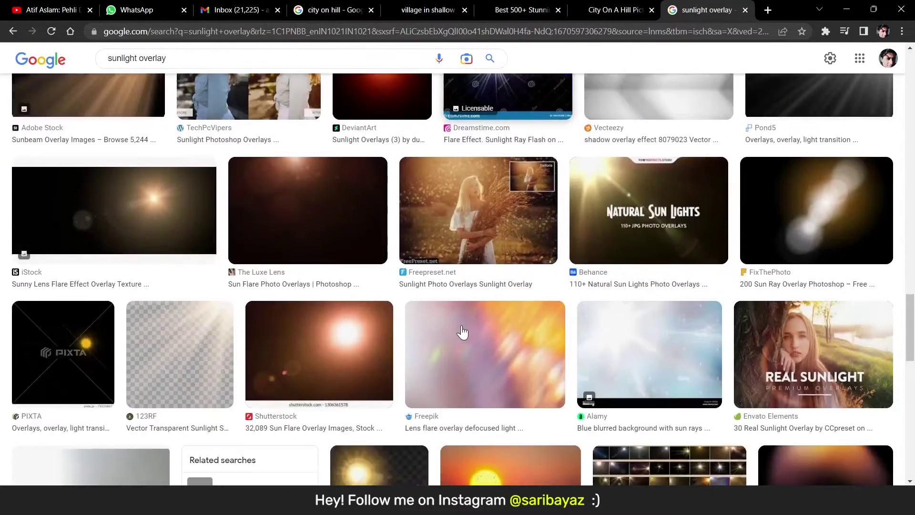
{"action": "scroll", "coordinate": [460, 331], "scroll_direction": "down", "scroll_amount": 3}
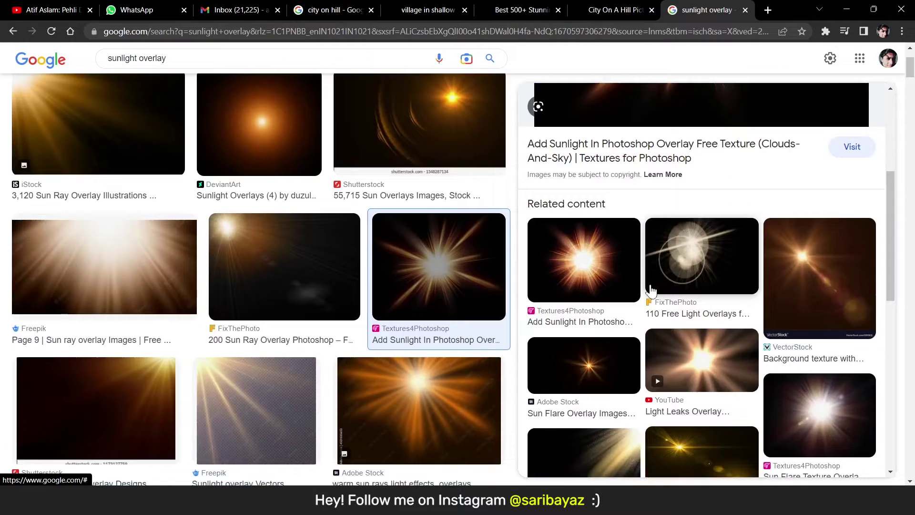
{"action": "left_click", "coordinate": [567, 266]}
{"action": "scroll", "coordinate": [634, 271], "scroll_direction": "down", "scroll_amount": 4}
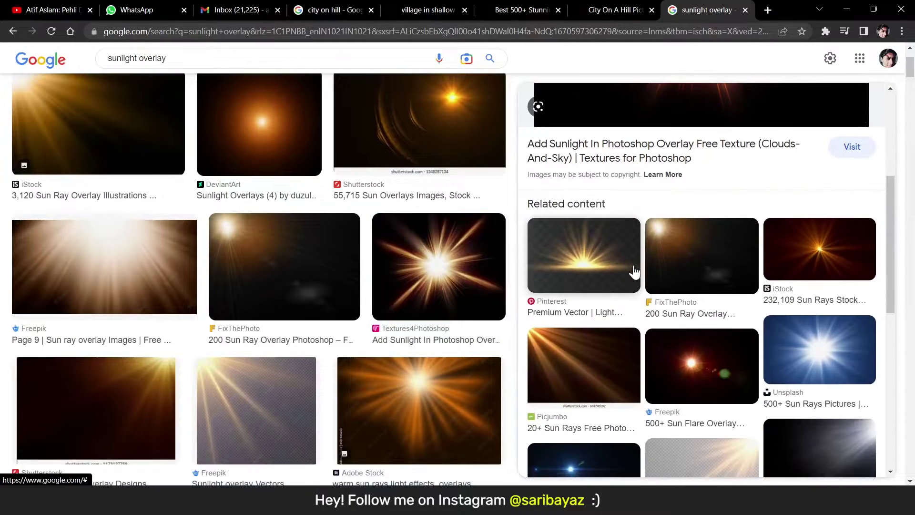
{"action": "scroll", "coordinate": [658, 298], "scroll_direction": "down", "scroll_amount": 11}
{"action": "scroll", "coordinate": [325, 294], "scroll_direction": "down", "scroll_amount": 1}
{"action": "scroll", "coordinate": [325, 295], "scroll_direction": "down", "scroll_amount": 8}
{"action": "left_click", "coordinate": [402, 159]}
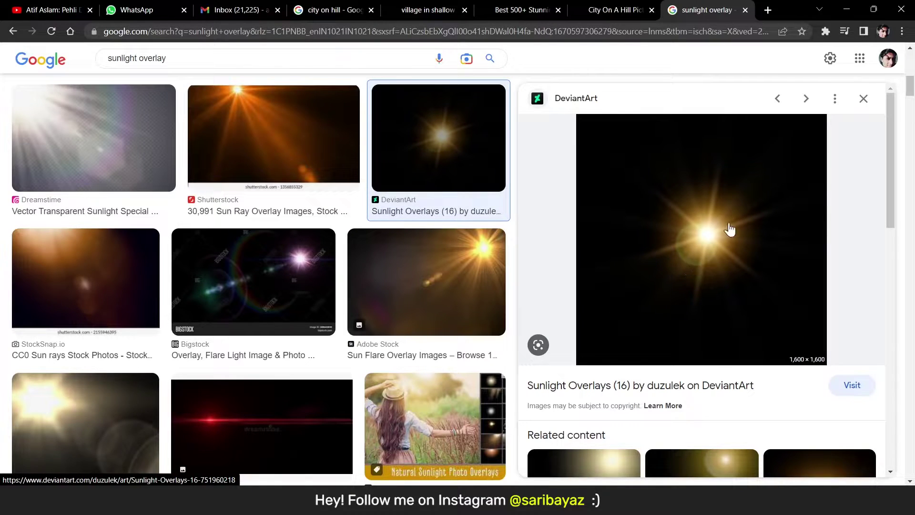
- Copy the previewed sunlight image, switch to Photoshop, and paste it above the masked mountain copy at the top of the layer stack
{"action": "right_click", "coordinate": [699, 219]}
{"action": "left_click", "coordinate": [730, 361]}
{"action": "key", "text": "alt+Tab"}
{"action": "scroll", "coordinate": [742, 213], "scroll_direction": "up", "scroll_amount": 1}
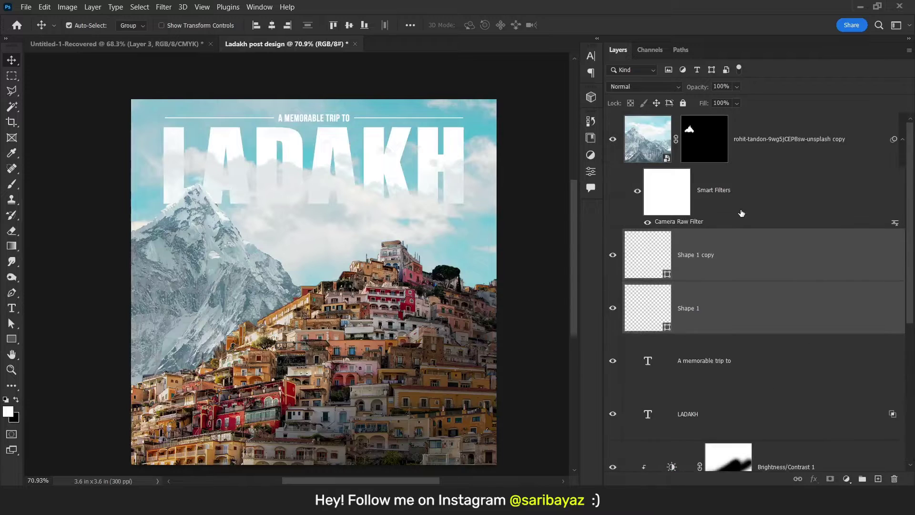
{"action": "left_click", "coordinate": [780, 141]}
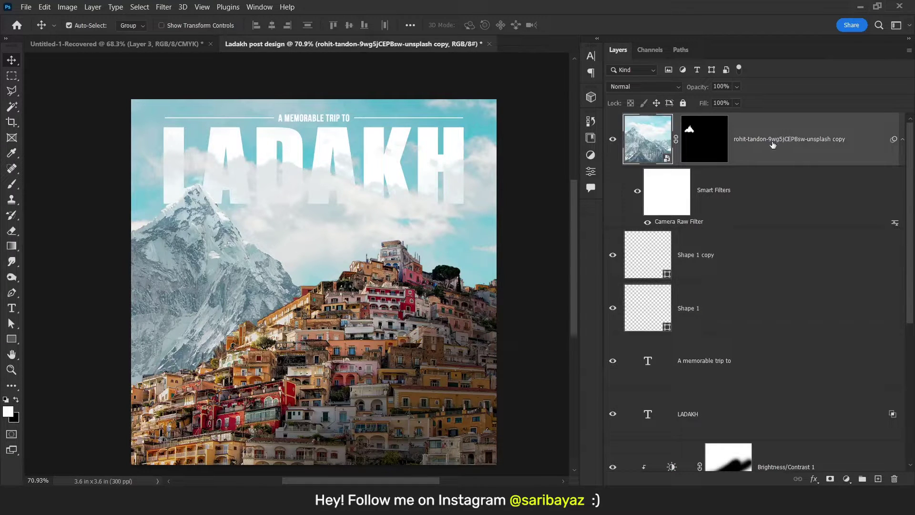
{"action": "key", "text": "ctrl"}
{"action": "key", "text": "ctrl+v"}
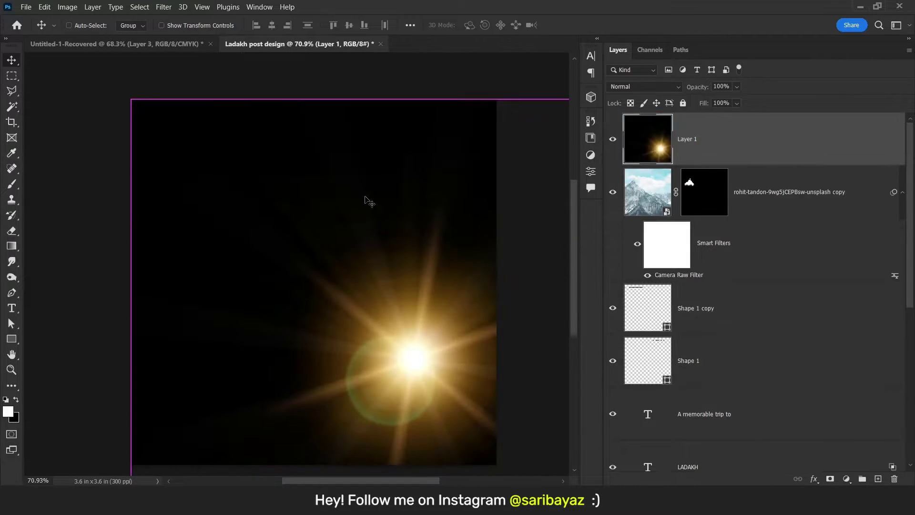
- Scale the sunlight layer to about 56.5%, place its glow between the mountain and the city, and set its blend mode to Screen
{"action": "key", "text": "ctrl+t"}
{"action": "left_click_drag", "start_coordinate": [132, 99], "coordinate": [363, 333]}
{"action": "left_click_drag", "start_coordinate": [446, 381], "coordinate": [215, 163]}
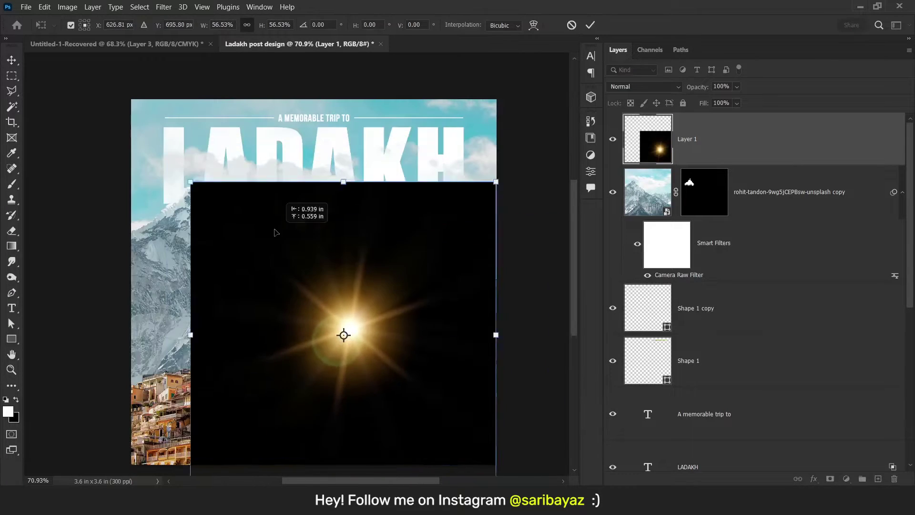
{"action": "key", "text": "Return"}
{"action": "left_click", "coordinate": [654, 89]}
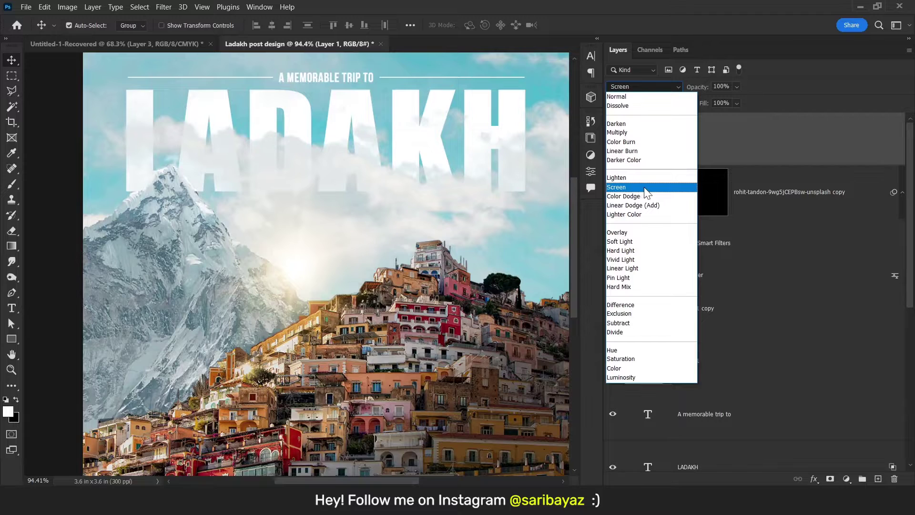
{"action": "left_click", "coordinate": [647, 188]}
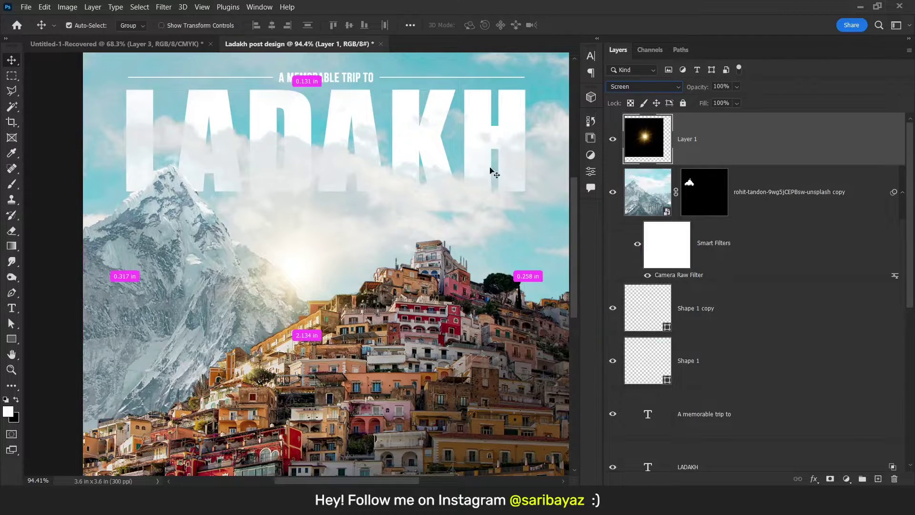
- Enlarge the sunlight layer to about 211% and reposition its glow behind the city slope beside the mountain
{"action": "key", "text": "ctrl+t"}
{"action": "scroll", "coordinate": [472, 201], "scroll_direction": "down", "scroll_amount": 3}
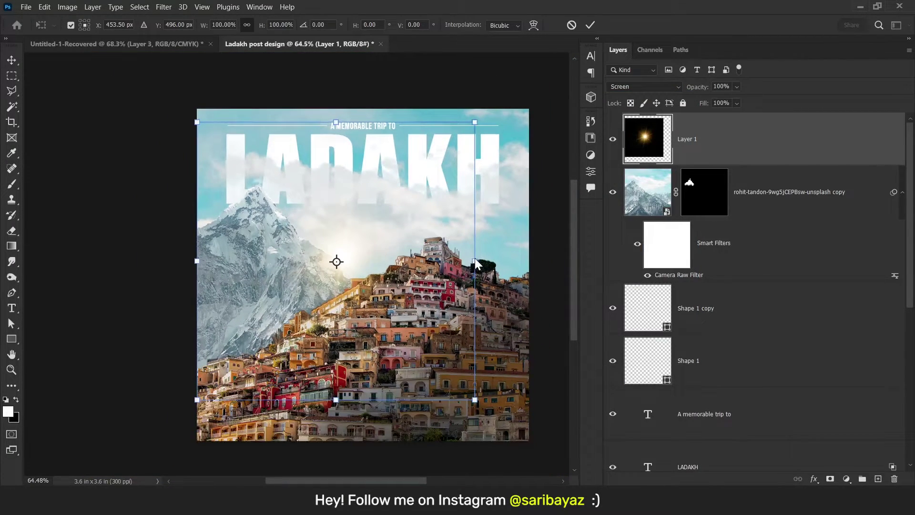
{"action": "left_click_drag", "start_coordinate": [479, 261], "coordinate": [565, 261]}
{"action": "left_click_drag", "start_coordinate": [443, 260], "coordinate": [429, 272]}
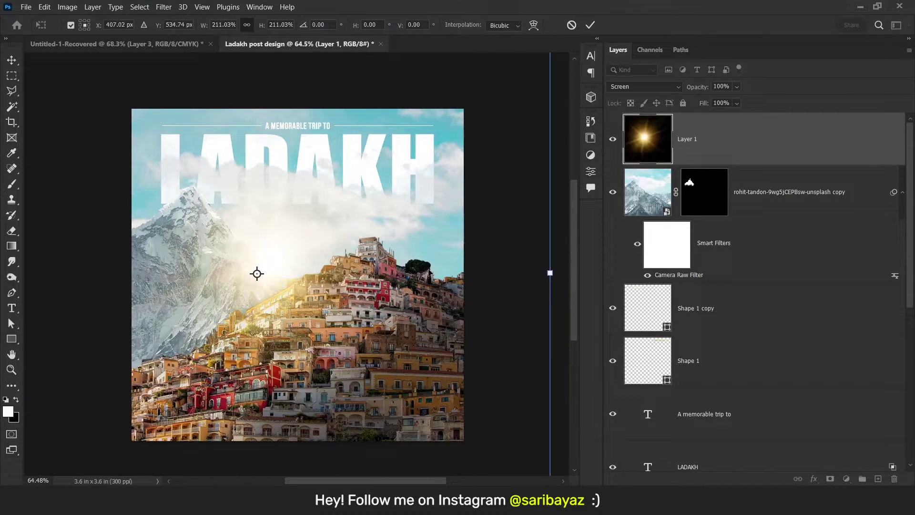
{"action": "key", "text": "Return"}
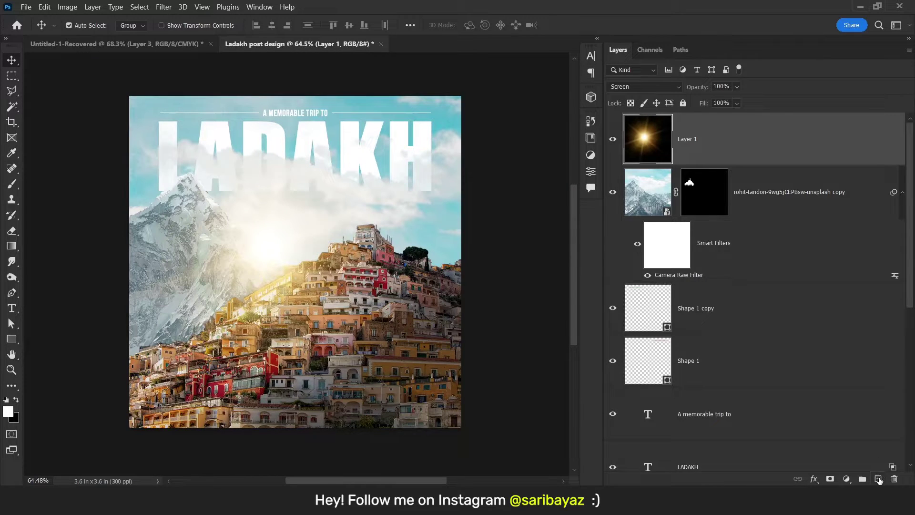
- Add a new layer and paint a black shadow along the post's lower edge with a soft brush of about 707 px
{"action": "left_click", "coordinate": [879, 479]}
{"action": "key", "text": "b"}
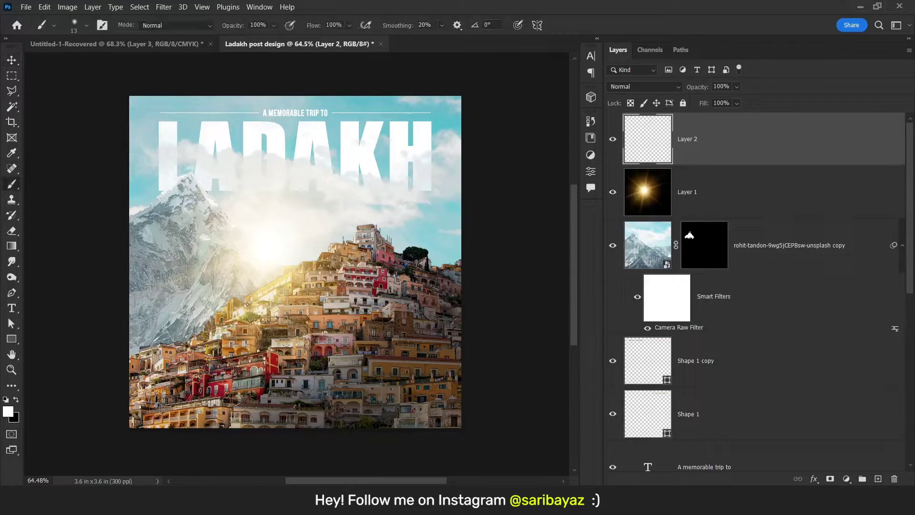
{"action": "right_click", "coordinate": [253, 167]}
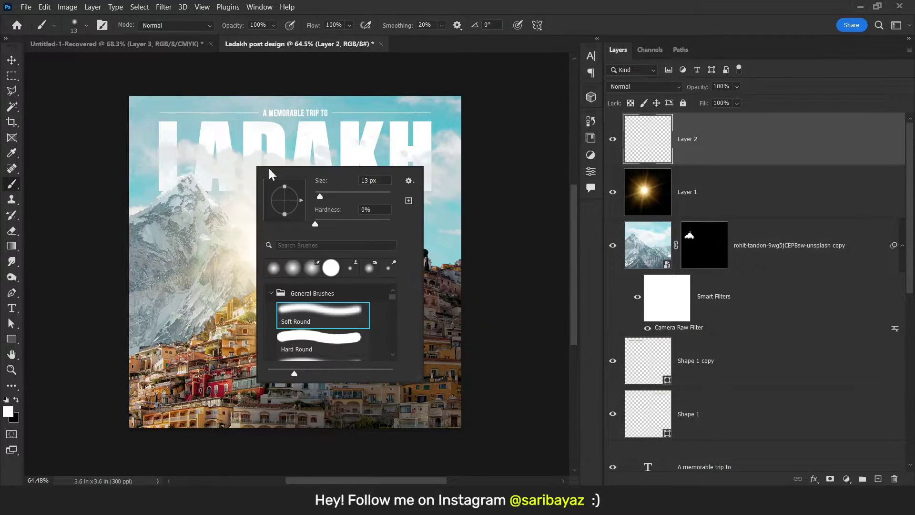
{"action": "left_click", "coordinate": [323, 223]}
{"action": "left_click_drag", "start_coordinate": [183, 231], "coordinate": [313, 236]}
{"action": "left_click_drag", "start_coordinate": [257, 276], "coordinate": [240, 136]}
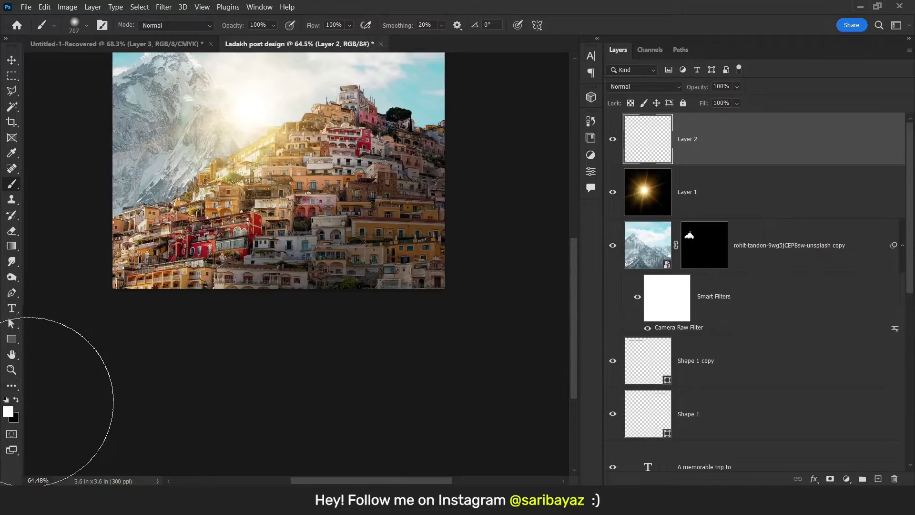
{"action": "left_click", "coordinate": [16, 400]}
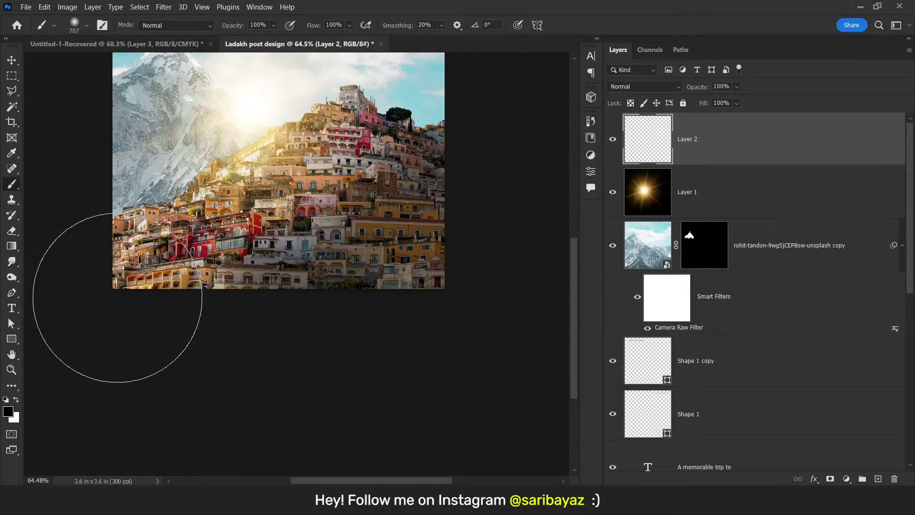
{"action": "mouse_move", "coordinate": [113, 318]}
{"action": "left_mouse_down"}
{"action": "mouse_move", "coordinate": [114, 300]}
{"action": "mouse_move", "coordinate": [536, 308]}
{"action": "left_mouse_up"}
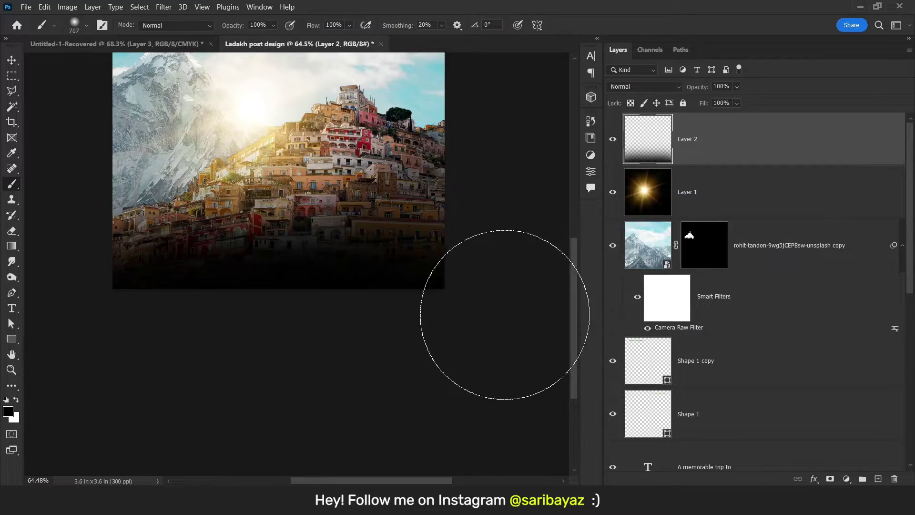
- Set the black shadow layer's opacity to 50% and deselect the layer
{"action": "left_click_drag", "start_coordinate": [382, 227], "coordinate": [399, 319]}
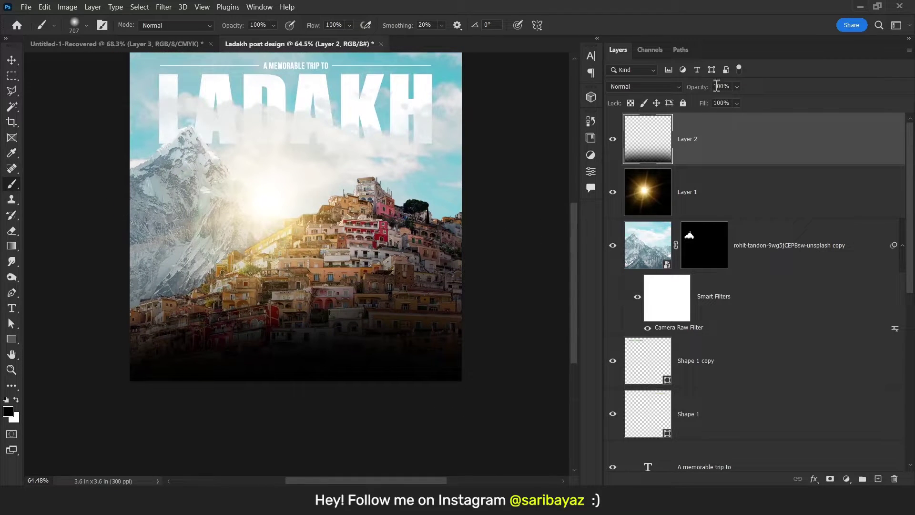
{"action": "type", "text": "50"}
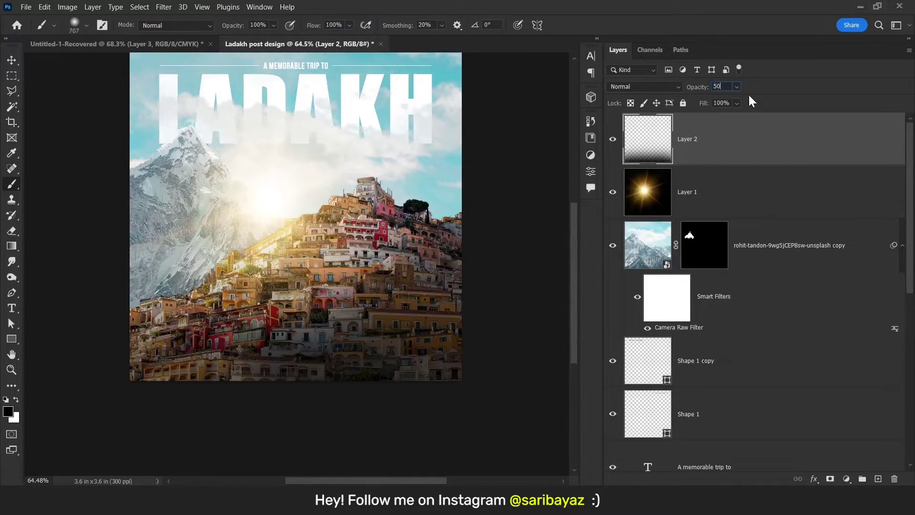
{"action": "left_click", "coordinate": [12, 60]}
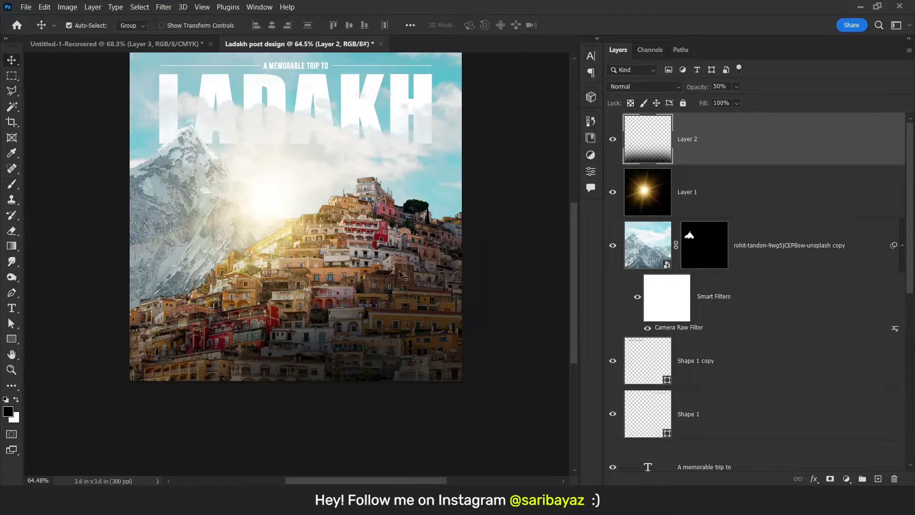
{"action": "left_click_drag", "start_coordinate": [352, 237], "coordinate": [358, 275]}
{"action": "left_click", "coordinate": [536, 202]}
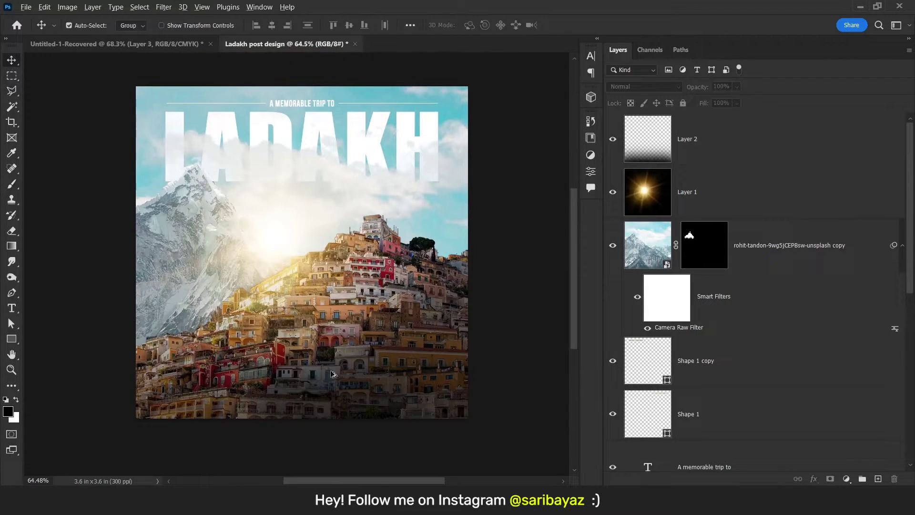
- Draw a rectangle about 644 x 93 px over the lower city and round its corners to about 0.15 in
{"action": "scroll", "coordinate": [293, 386], "scroll_direction": "up", "scroll_amount": 1}
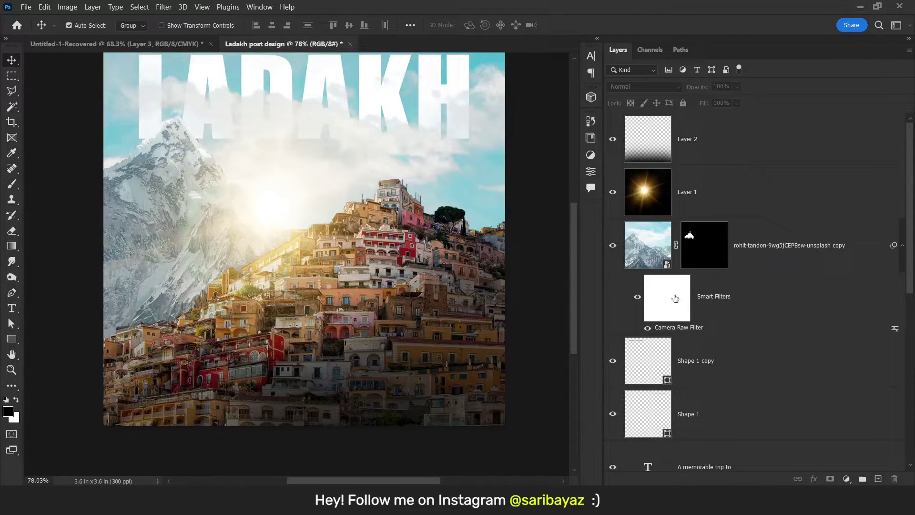
{"action": "left_click", "coordinate": [18, 340]}
{"action": "left_click_drag", "start_coordinate": [190, 333], "coordinate": [429, 366]}
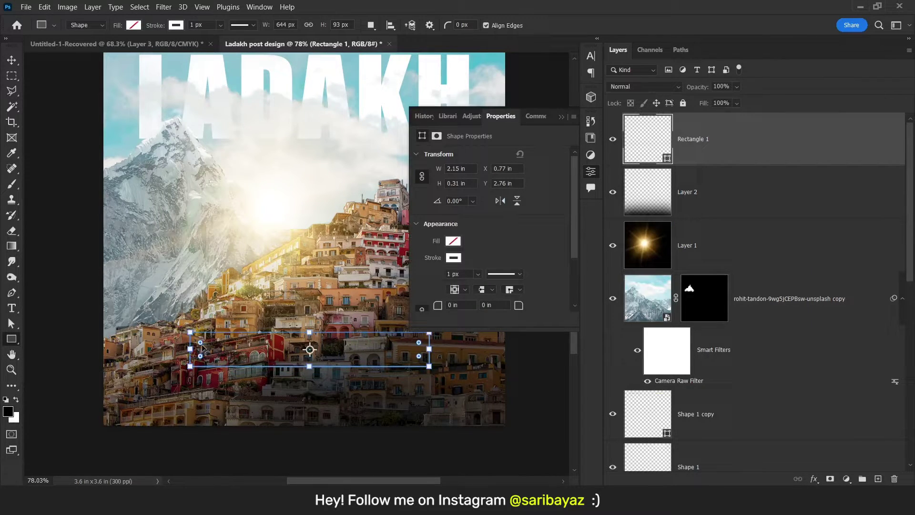
{"action": "left_click_drag", "start_coordinate": [200, 343], "coordinate": [321, 367]}
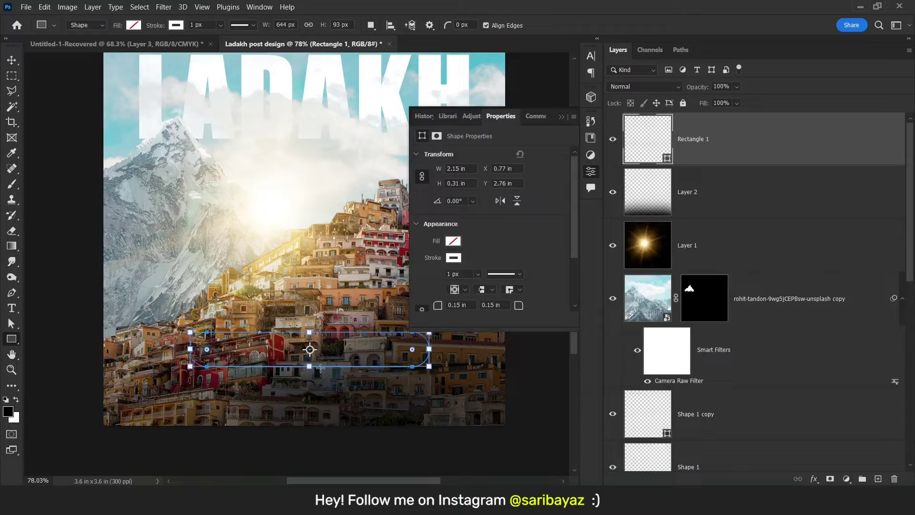
- Remove the rounded rectangle's stroke and fill it with black
{"action": "left_click", "coordinate": [176, 25]}
{"action": "left_click", "coordinate": [107, 48]}
{"action": "left_click", "coordinate": [135, 26]}
{"action": "left_click", "coordinate": [58, 88]}
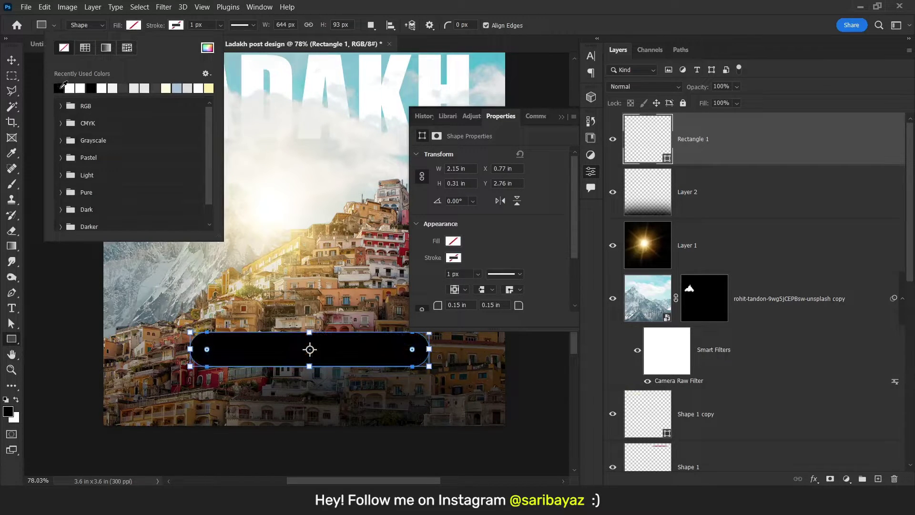
- Centre the black rounded rectangle horizontally on the canvas and collapse its properties
{"action": "left_click", "coordinate": [10, 59]}
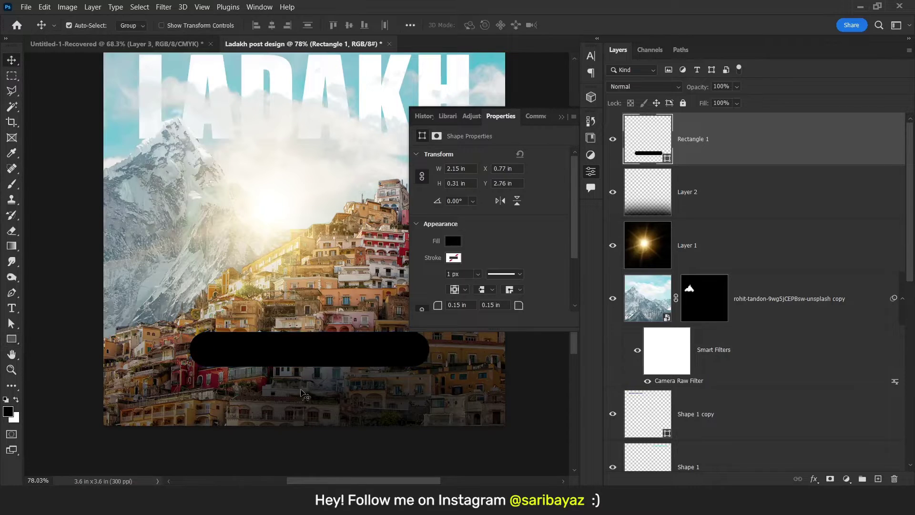
{"action": "key", "text": "ctrl+a"}
{"action": "left_click", "coordinate": [271, 25]}
{"action": "key", "text": "ctrl+d"}
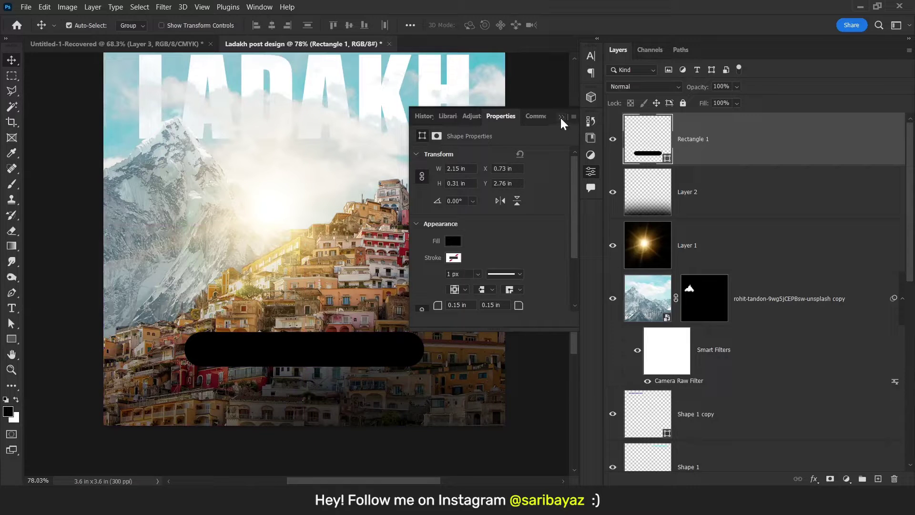
{"action": "left_click", "coordinate": [561, 117]}
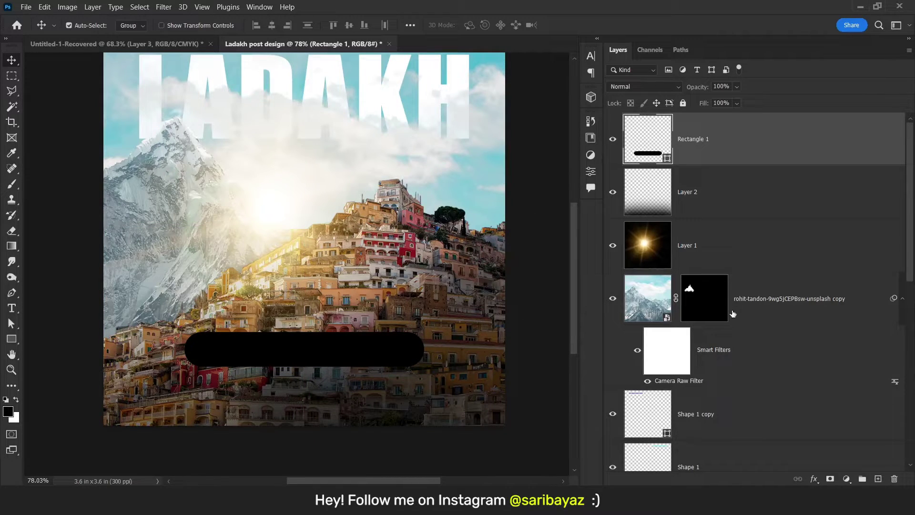
- Duplicate the city cutout with its Brightness/Contrast adjustment and move both copies to the top of the layer stack
{"action": "scroll", "coordinate": [733, 312], "scroll_direction": "down", "scroll_amount": 5}
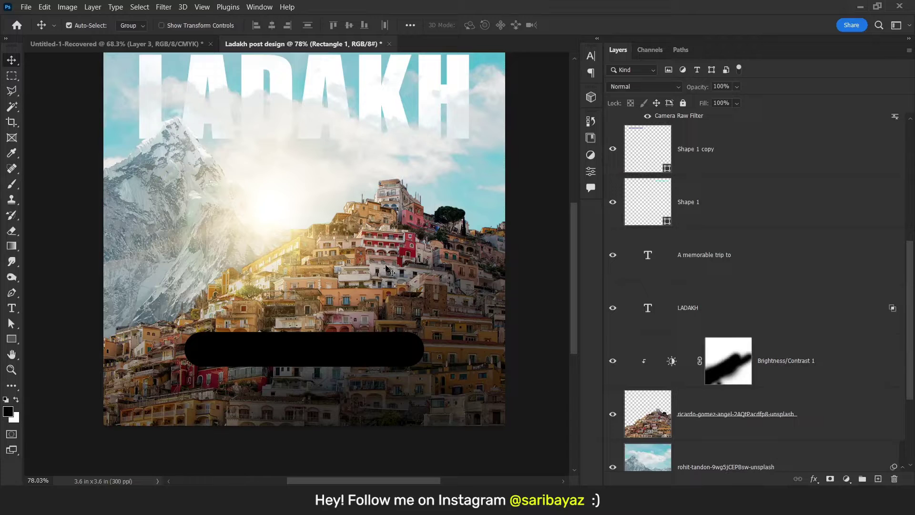
{"action": "scroll", "coordinate": [688, 313], "scroll_direction": "down", "scroll_amount": 2}
{"action": "left_click", "coordinate": [659, 316]}
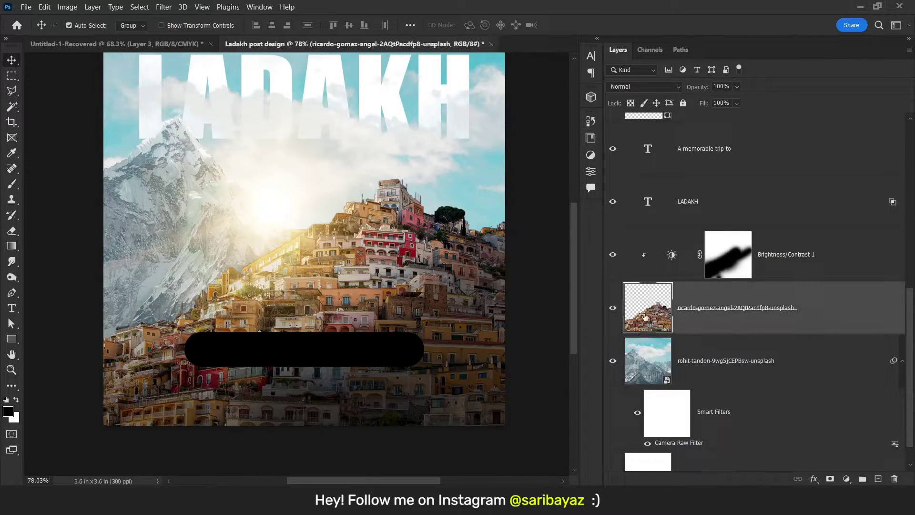
{"action": "left_click", "coordinate": [613, 308]}
{"action": "left_click", "coordinate": [613, 307]}
{"action": "left_click", "coordinate": [782, 265]}
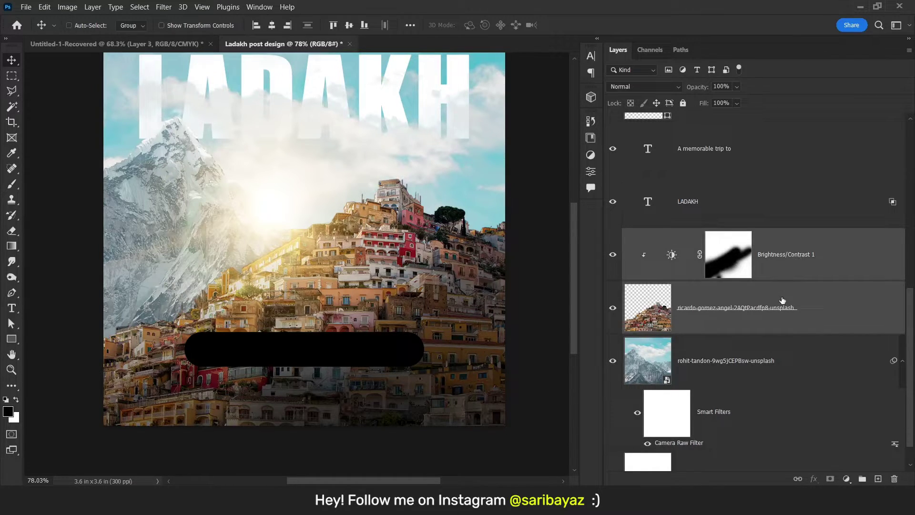
{"action": "key", "text": "ctrl+j"}
{"action": "left_click_drag", "start_coordinate": [782, 300], "coordinate": [764, 134]}
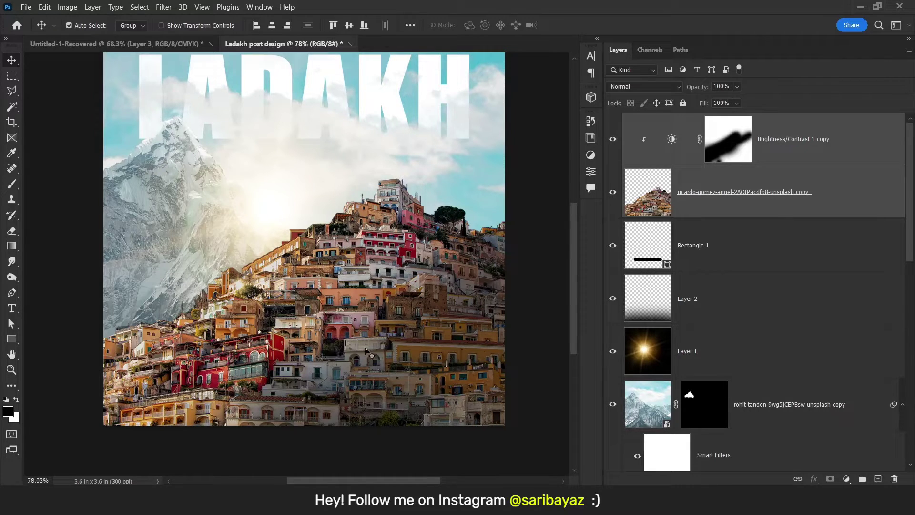
- Clip the city cutout copy and its adjustment to the rounded rectangle layer with a clipping mask
{"action": "left_click", "coordinate": [725, 207]}
{"action": "left_click", "coordinate": [687, 248]}
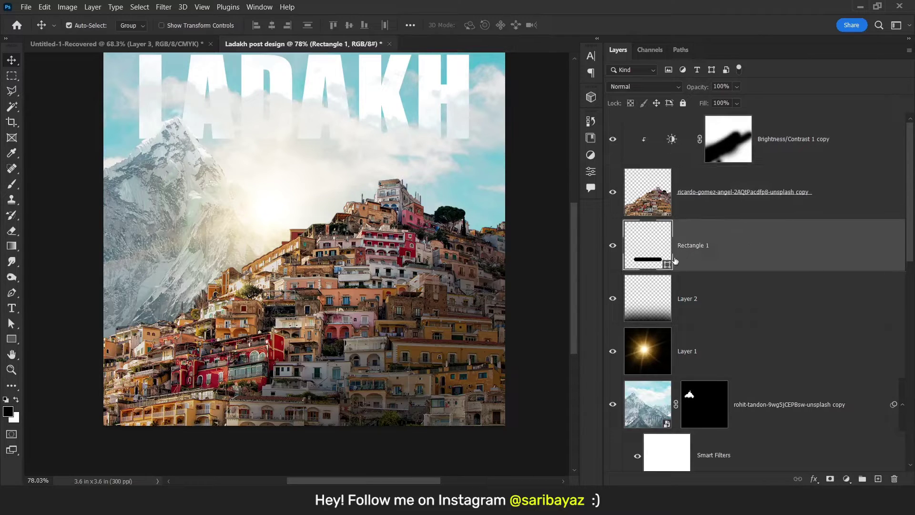
{"action": "left_click", "coordinate": [648, 204]}
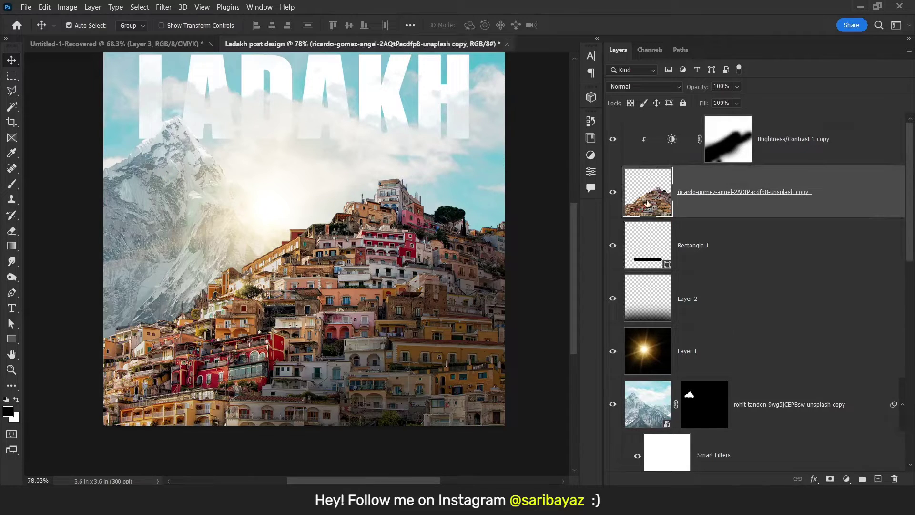
{"action": "left_click", "coordinate": [747, 214], "text": "alt"}
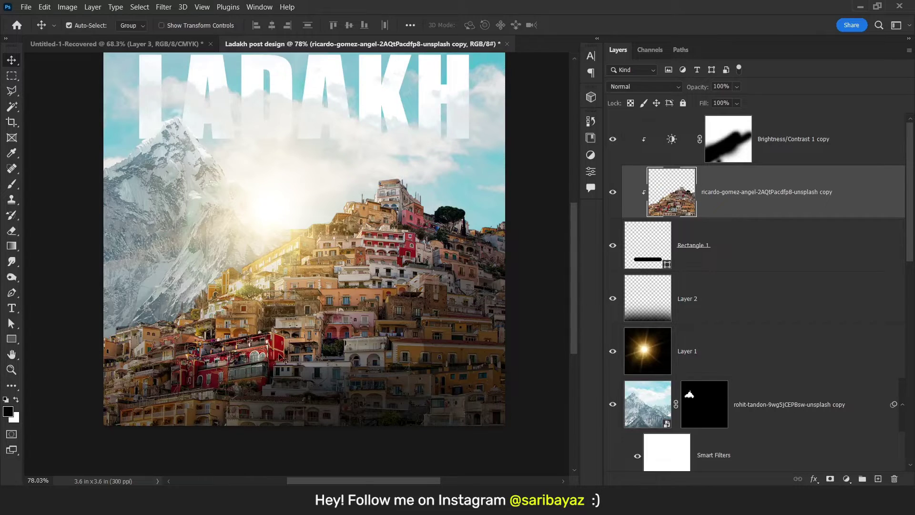
- Inspect the clipped city area up close by toggling the rounded rectangle's visibility off and on, and select the rectangle layer
{"action": "scroll", "coordinate": [305, 358], "scroll_direction": "up", "scroll_amount": 5}
{"action": "scroll", "coordinate": [307, 355], "scroll_direction": "down", "scroll_amount": 2}
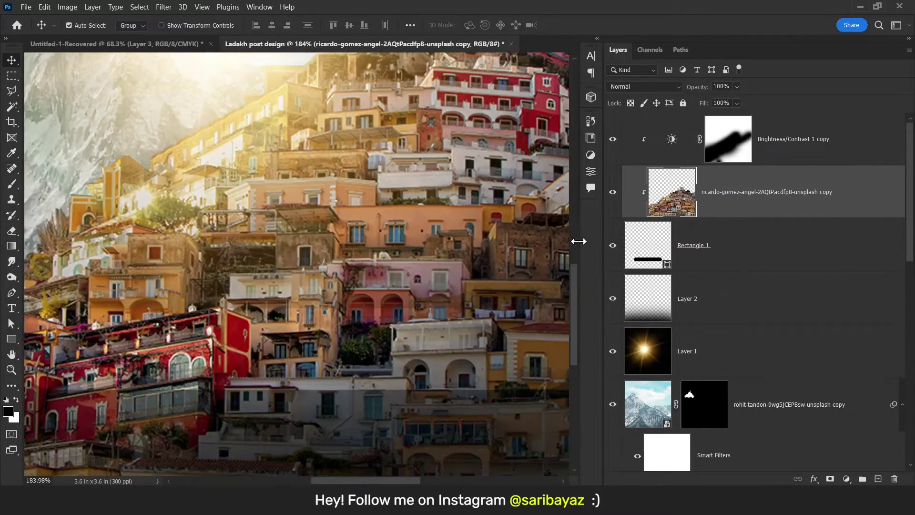
{"action": "left_click", "coordinate": [613, 245]}
{"action": "left_click", "coordinate": [613, 245]}
{"action": "scroll", "coordinate": [336, 358], "scroll_direction": "down", "scroll_amount": 3}
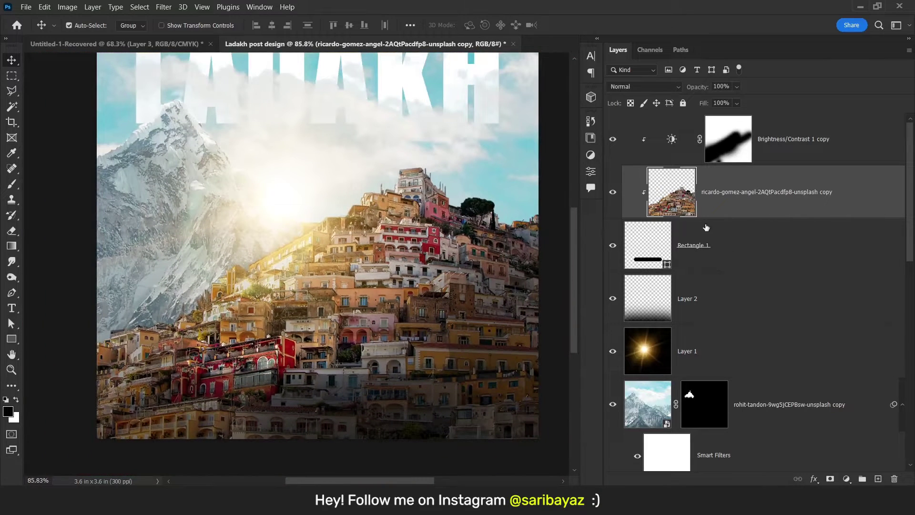
{"action": "left_click", "coordinate": [711, 239]}
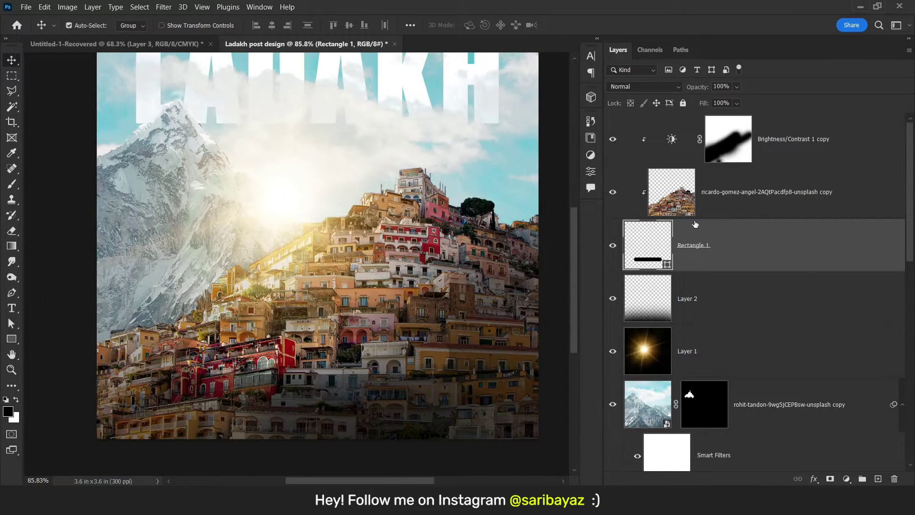
- Convert the clipped city cutout copy above the rounded rectangle to a smart object
{"action": "left_click", "coordinate": [715, 200]}
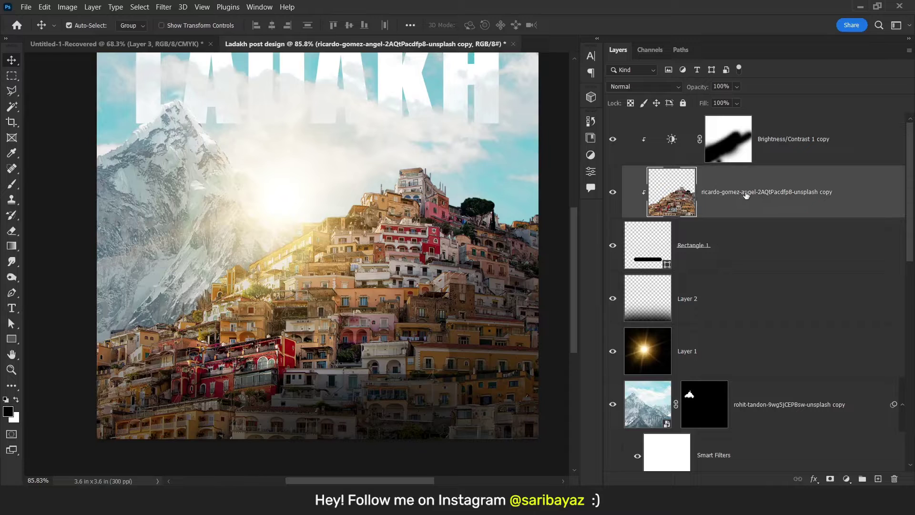
{"action": "right_click", "coordinate": [766, 191]}
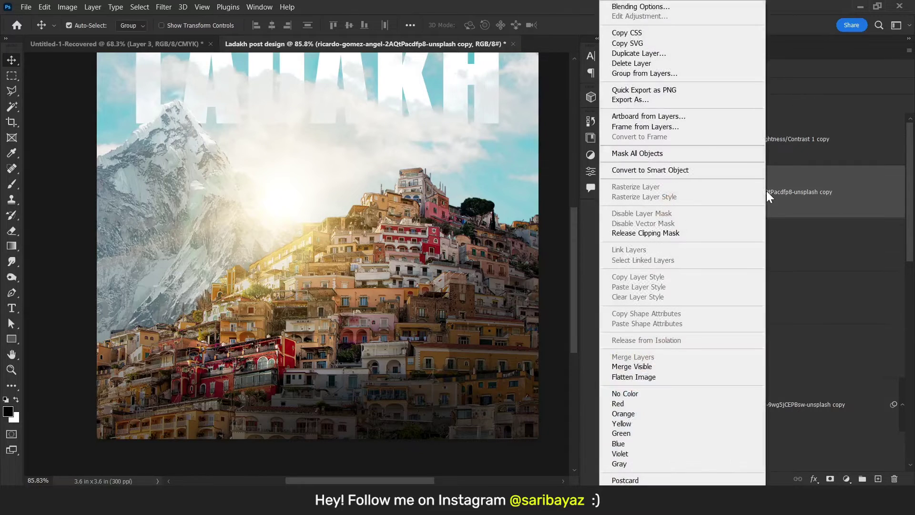
{"action": "left_click", "coordinate": [667, 169]}
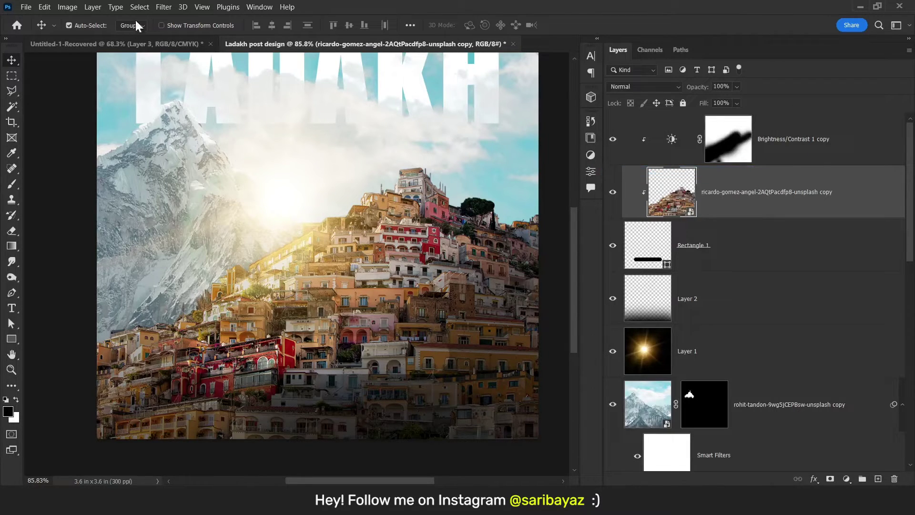
- Apply a Gaussian Blur with a radius of 11.1 pixels to the clipped city cutout copy
{"action": "left_click", "coordinate": [164, 7]}
{"action": "mouse_move", "coordinate": [180, 150]}
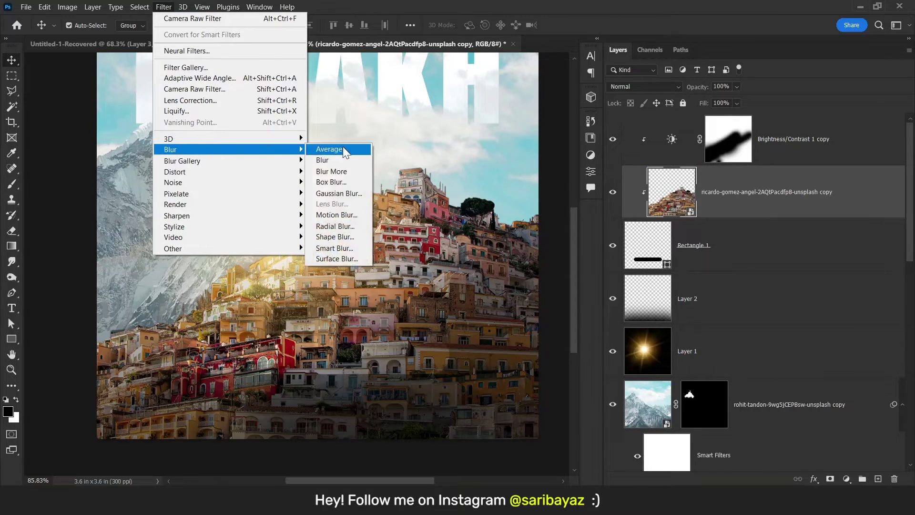
{"action": "left_click", "coordinate": [336, 193]}
{"action": "mouse_move", "coordinate": [514, 384]}
{"action": "left_mouse_down"}
{"action": "mouse_move", "coordinate": [482, 376]}
{"action": "mouse_move", "coordinate": [505, 380]}
{"action": "left_mouse_up"}
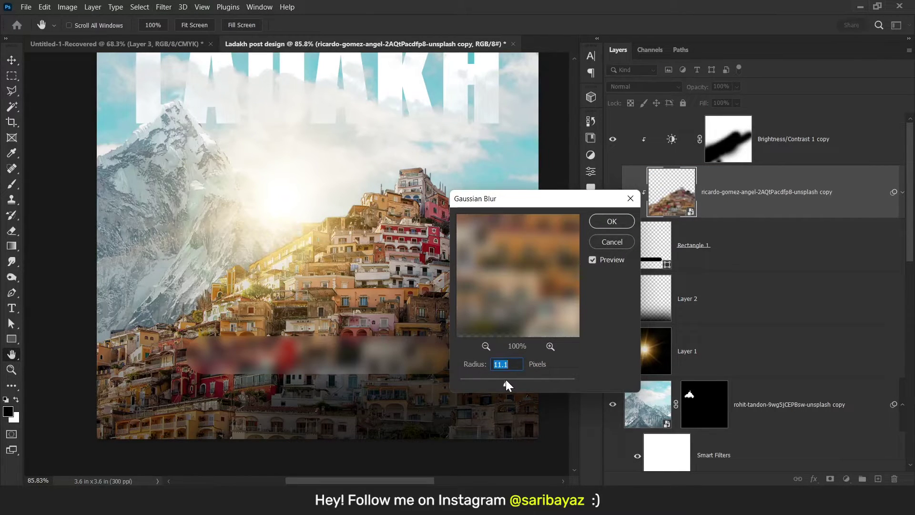
{"action": "left_click", "coordinate": [605, 224]}
- Add 2% uniform noise to the blurred city copy and check the grain on the rounded rectangle up close
{"action": "left_click", "coordinate": [164, 7]}
{"action": "mouse_move", "coordinate": [175, 182]}
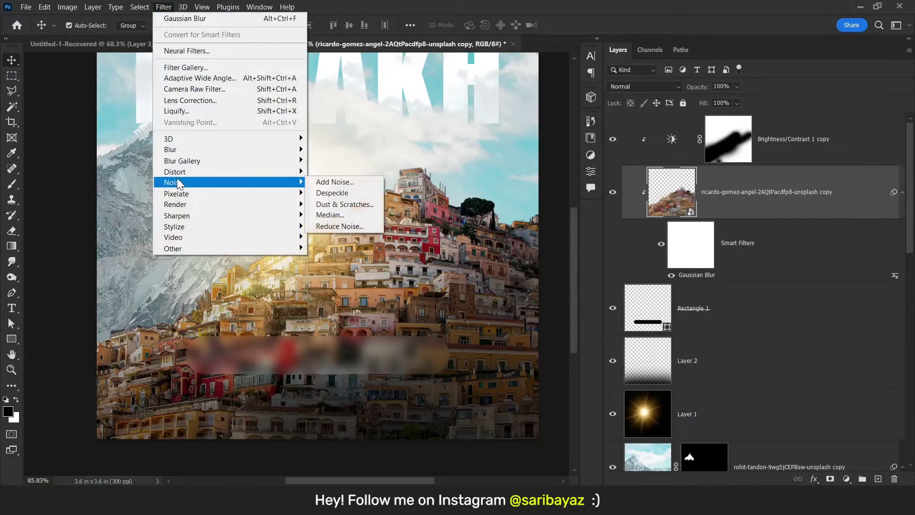
{"action": "left_click", "coordinate": [356, 182]}
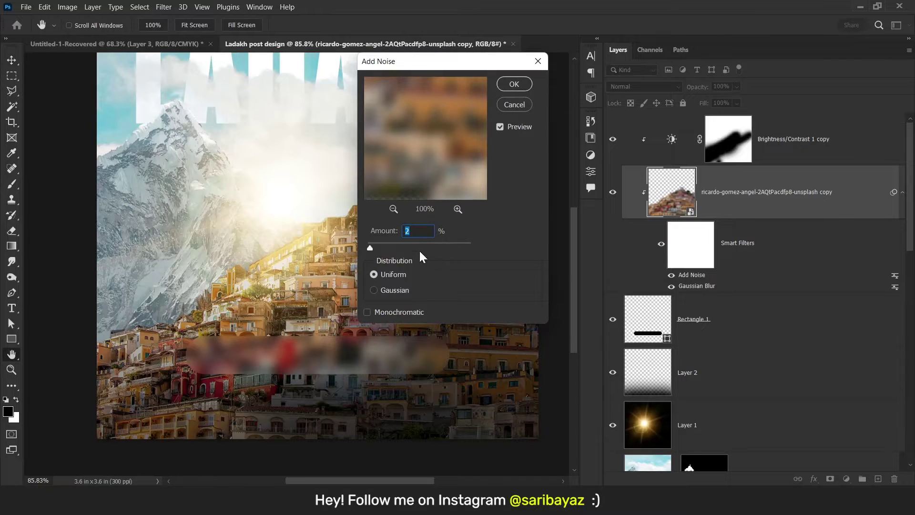
{"action": "key", "text": "Return"}
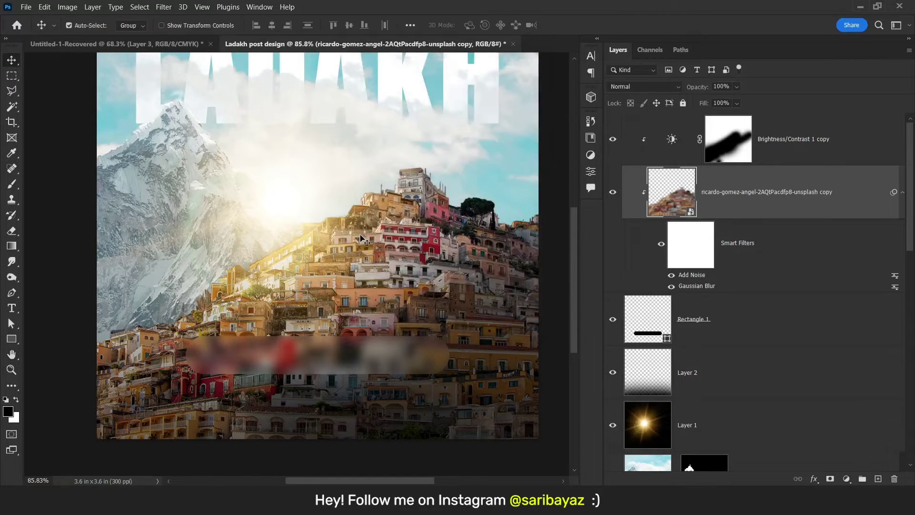
{"action": "scroll", "coordinate": [260, 365], "scroll_direction": "up", "scroll_amount": 3}
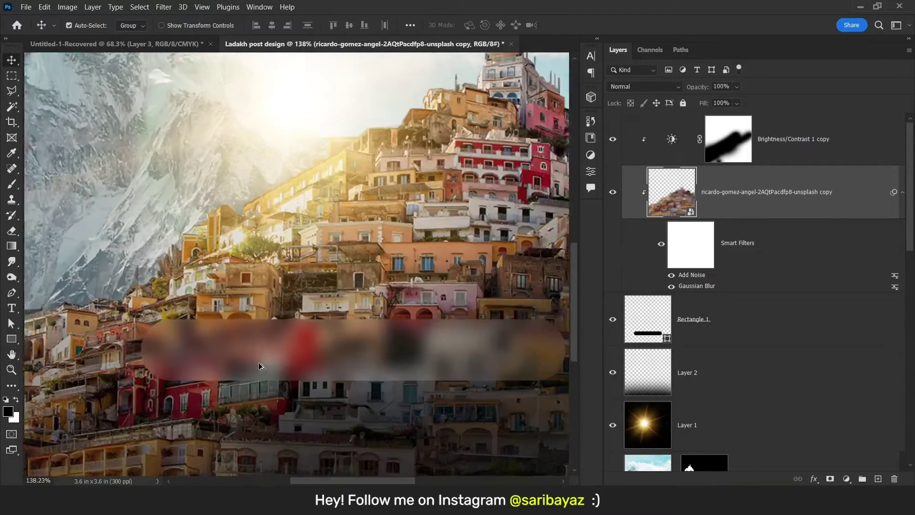
{"action": "scroll", "coordinate": [254, 360], "scroll_direction": "up", "scroll_amount": 2}
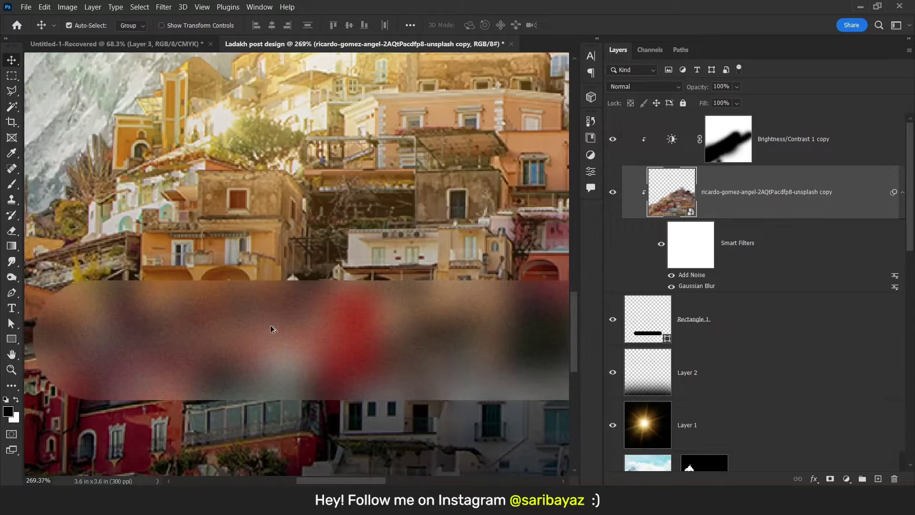
{"action": "scroll", "coordinate": [277, 327], "scroll_direction": "down", "scroll_amount": 4}
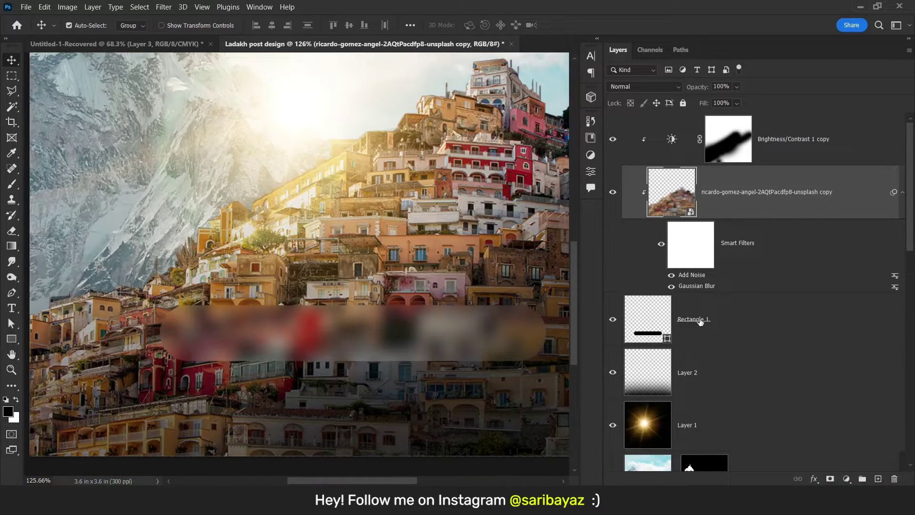
- Add a drop shadow to the rounded rectangle layer and adjust its opacity, offset and size
{"action": "left_click", "coordinate": [641, 324]}
{"action": "left_click", "coordinate": [613, 320]}
{"action": "left_click", "coordinate": [614, 320]}
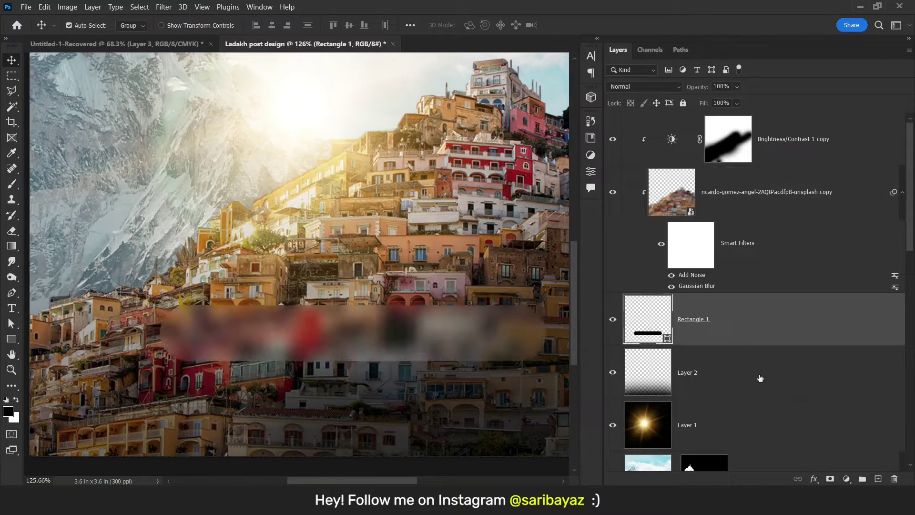
{"action": "left_click", "coordinate": [814, 478]}
{"action": "left_click", "coordinate": [827, 475]}
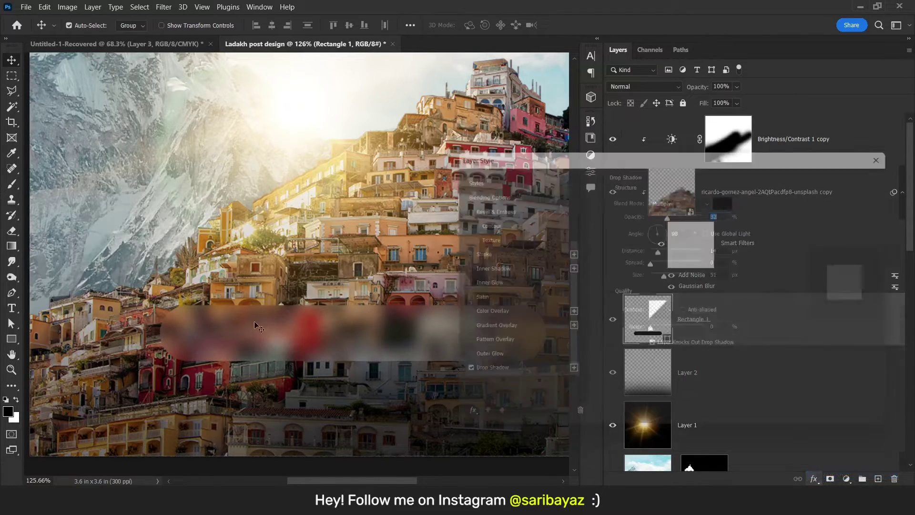
{"action": "left_click_drag", "start_coordinate": [670, 213], "coordinate": [709, 213]}
{"action": "left_click_drag", "start_coordinate": [266, 345], "coordinate": [264, 351]}
{"action": "left_click_drag", "start_coordinate": [667, 277], "coordinate": [657, 276]}
{"action": "left_click_drag", "start_coordinate": [709, 213], "coordinate": [674, 214]}
{"action": "left_click_drag", "start_coordinate": [658, 278], "coordinate": [660, 277]}
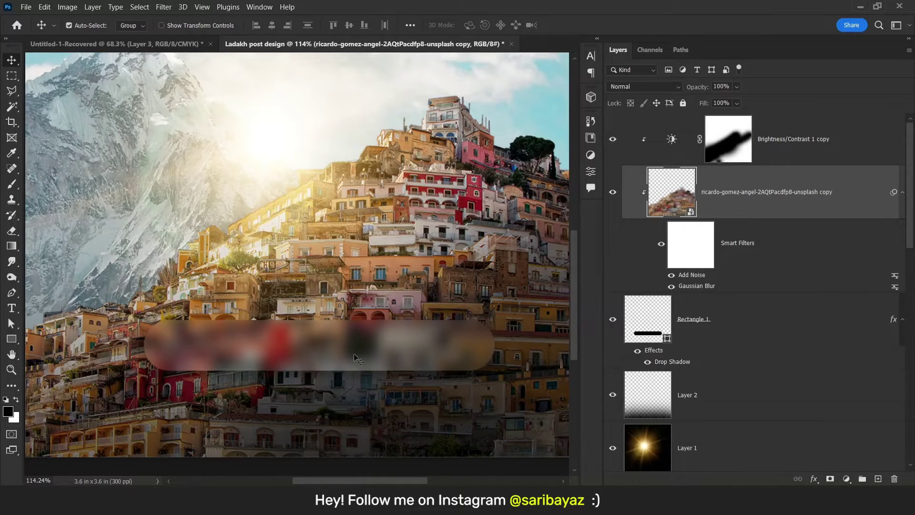
- Set the city copy's Gaussian Blur radius to 23.5 pixels and compare the result with its Brightness/Contrast adjustment hidden and shown
{"action": "double_click", "coordinate": [704, 286]}
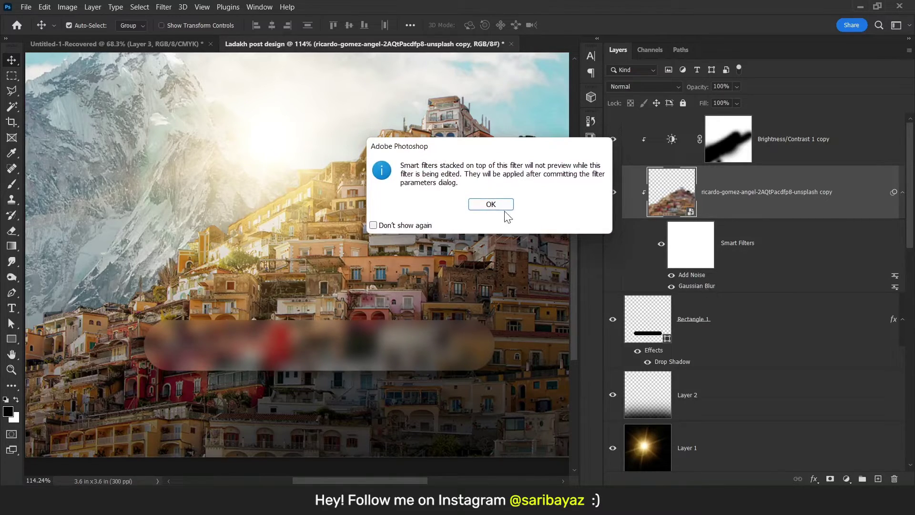
{"action": "left_click", "coordinate": [493, 203]}
{"action": "mouse_move", "coordinate": [506, 384]}
{"action": "left_mouse_down"}
{"action": "mouse_move", "coordinate": [525, 385]}
{"action": "mouse_move", "coordinate": [511, 379]}
{"action": "left_mouse_up"}
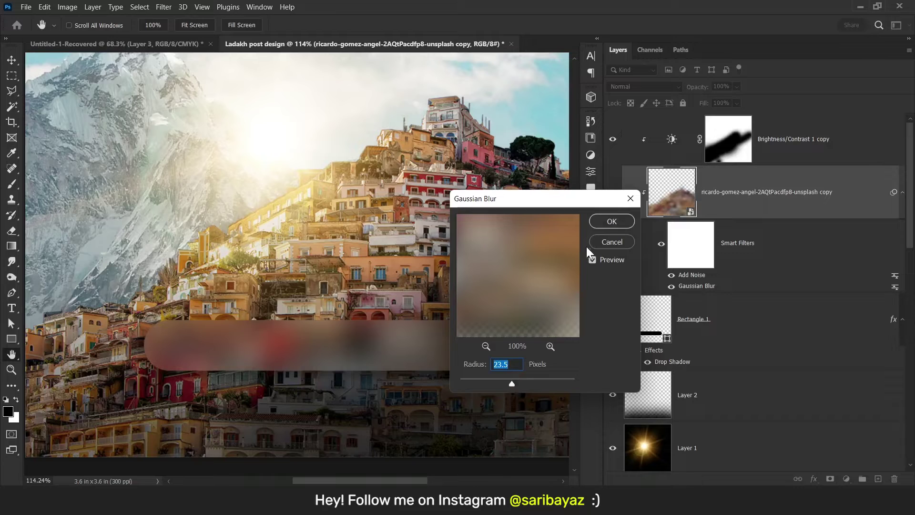
{"action": "left_click", "coordinate": [611, 221]}
{"action": "left_click", "coordinate": [613, 140]}
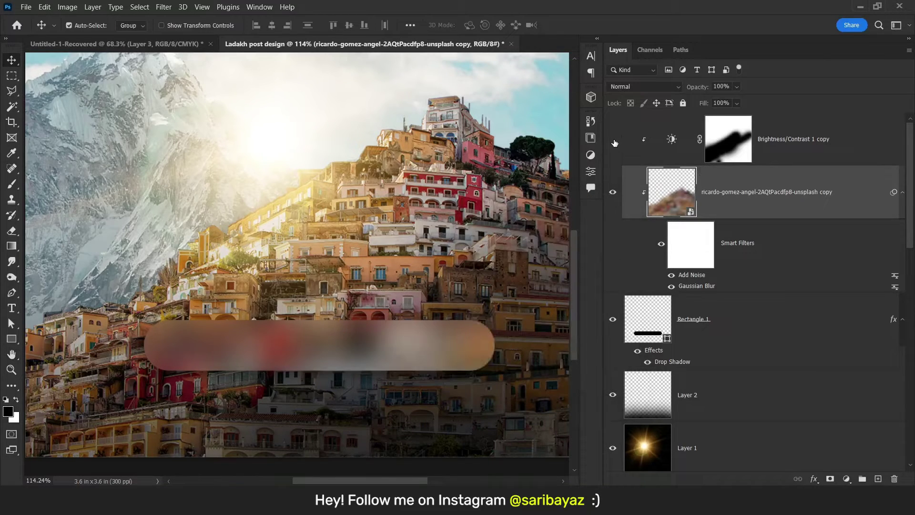
{"action": "left_click", "coordinate": [613, 141]}
- Add the text "Winter Backpacking trip" below the rounded rectangle and colour it white
{"action": "scroll", "coordinate": [306, 329], "scroll_direction": "down", "scroll_amount": 5}
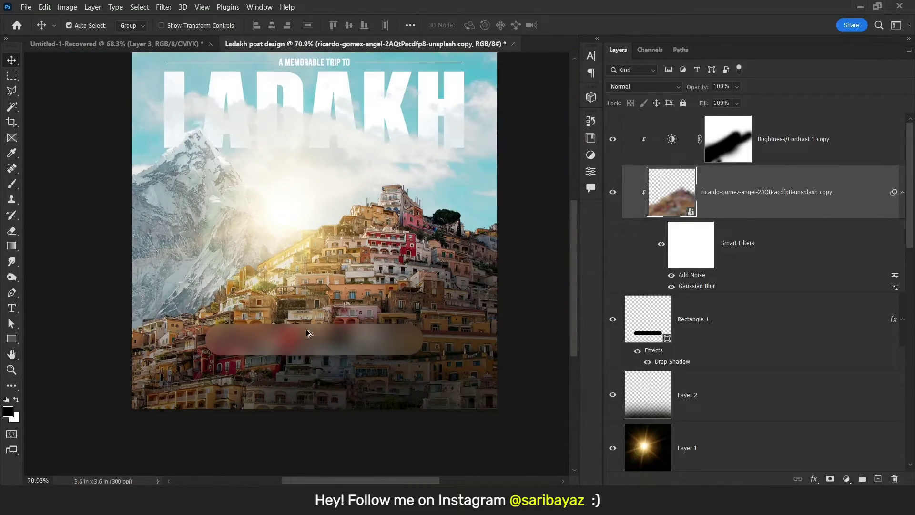
{"action": "scroll", "coordinate": [292, 354], "scroll_direction": "up", "scroll_amount": 3}
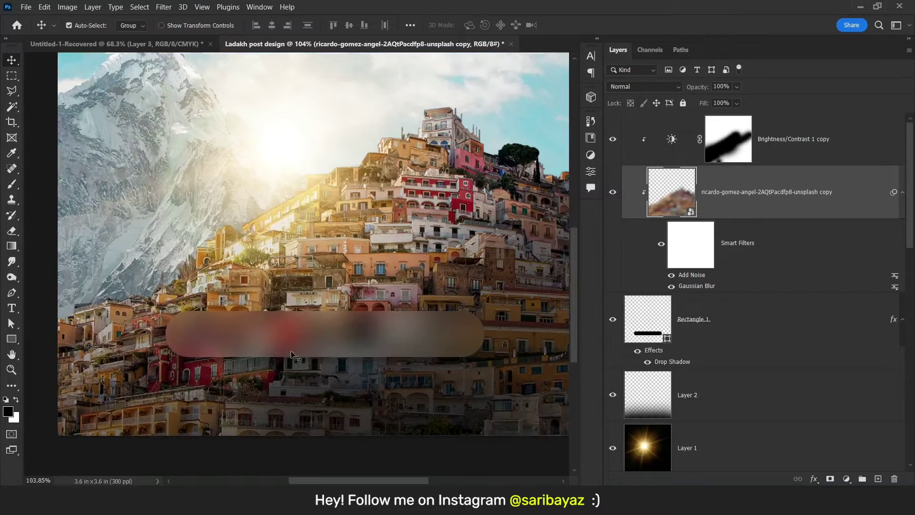
{"action": "key", "text": "t"}
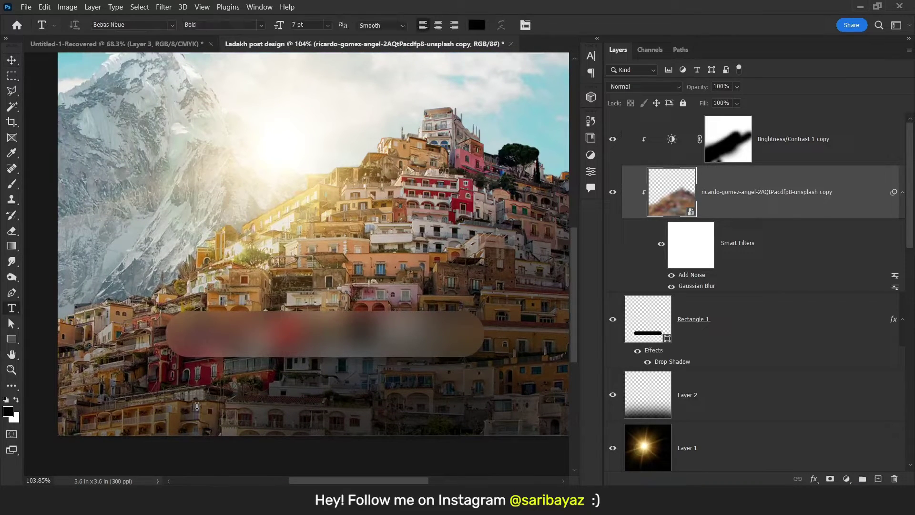
{"action": "left_click", "coordinate": [224, 410]}
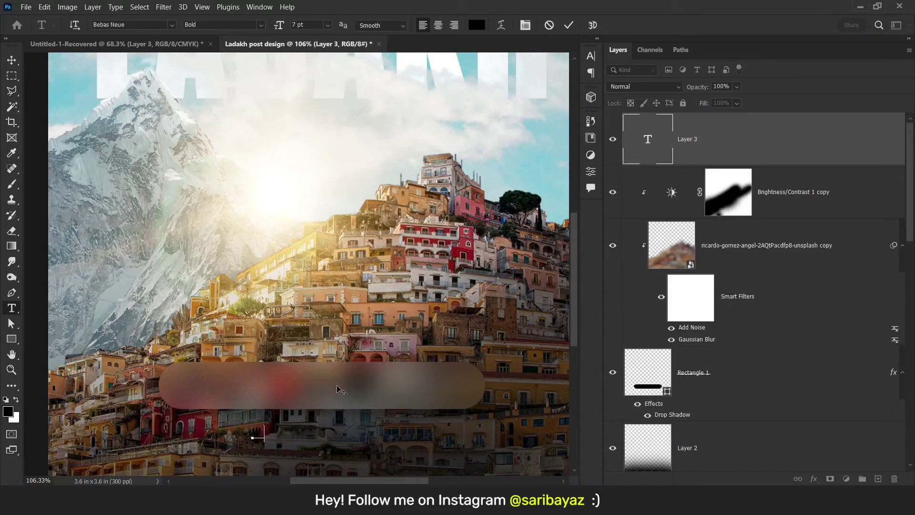
{"action": "type", "text": "WINTER BACKPACKING TRIP"}
{"action": "key", "text": "ctrl+a"}
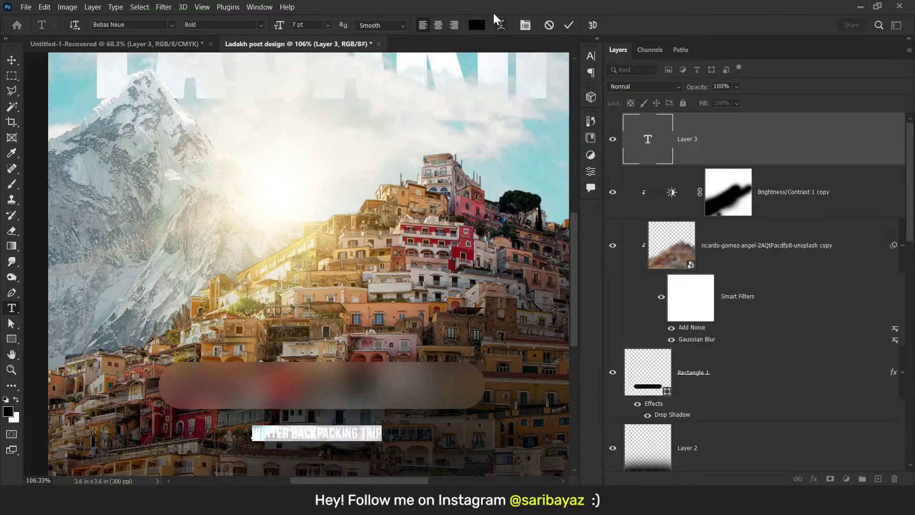
{"action": "left_click", "coordinate": [476, 26]}
{"action": "left_click_drag", "start_coordinate": [548, 200], "coordinate": [502, 198]}
{"action": "left_click", "coordinate": [753, 193]}
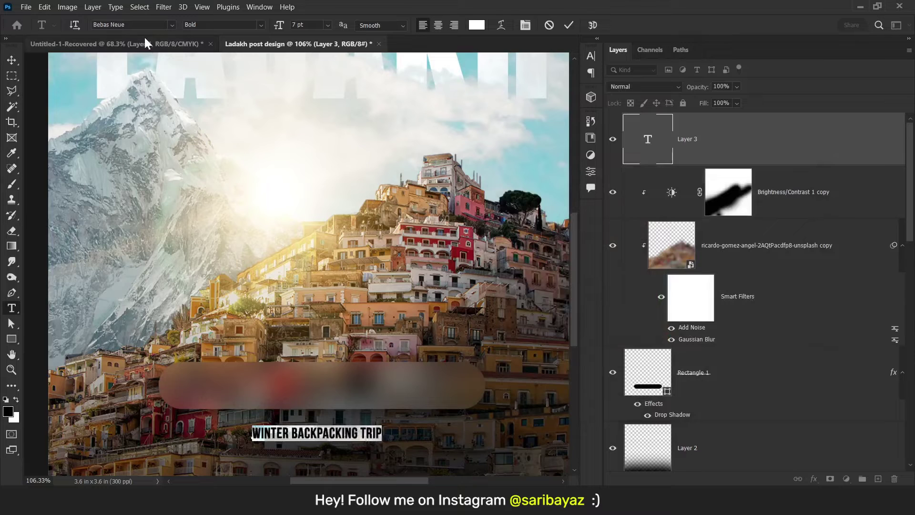
- Set the "Winter Backpacking trip" text in Kaushan Script, then enlarge it and move it onto the rounded rectangle
{"action": "left_click", "coordinate": [172, 25]}
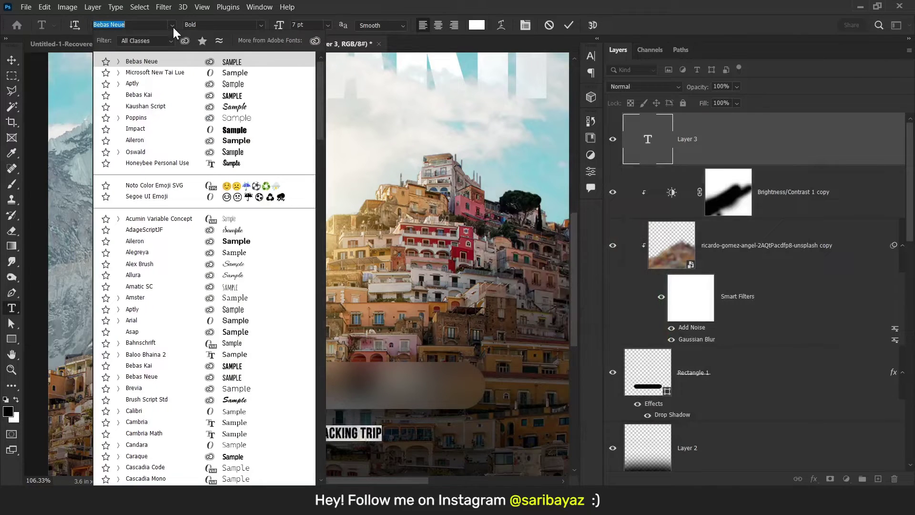
{"action": "left_click", "coordinate": [234, 106]}
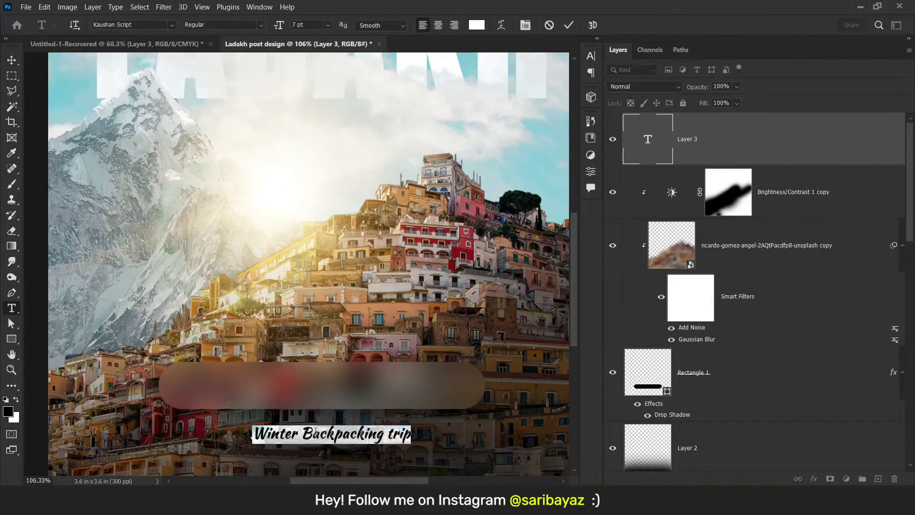
{"action": "key", "text": "ctrl+t"}
{"action": "left_click_drag", "start_coordinate": [410, 426], "coordinate": [422, 380]}
{"action": "key", "text": "Return"}
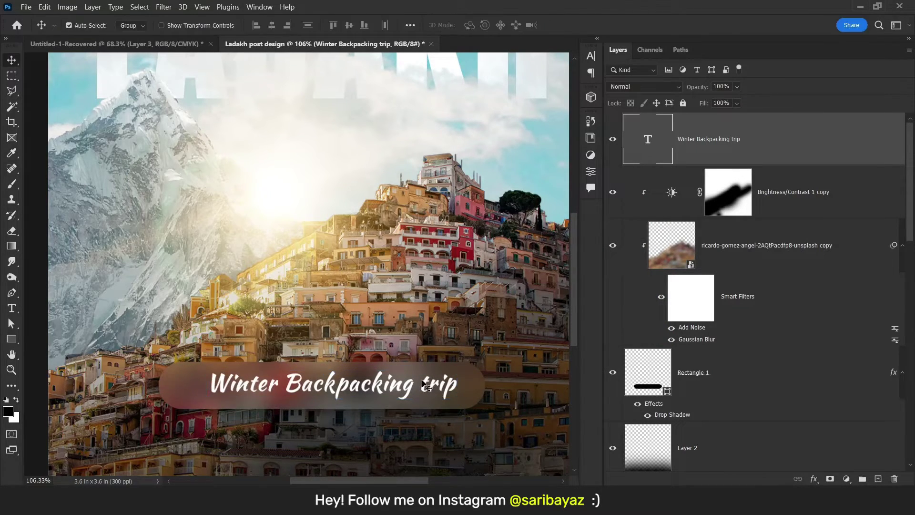
- Centre the "Winter Backpacking trip" text horizontally within the rounded rectangle, using the shape's outline as a selection, and deselect
{"action": "key", "text": "ctrl"}
{"action": "left_click", "coordinate": [651, 382], "text": "ctrl"}
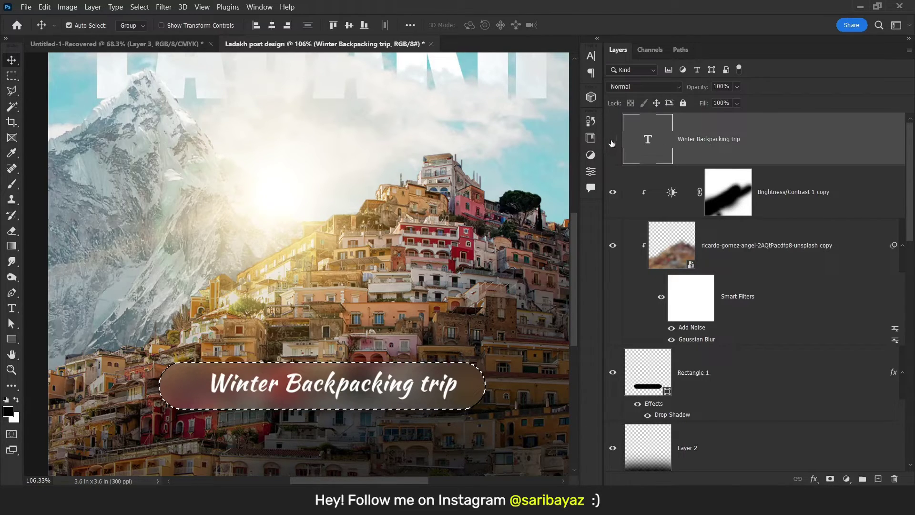
{"action": "left_click", "coordinate": [272, 25]}
{"action": "key", "text": "ctrl+d"}
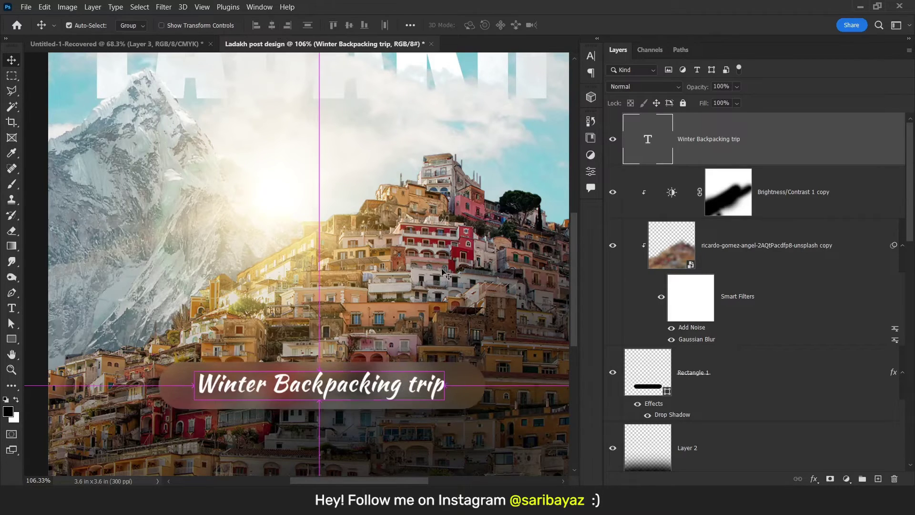
- Bring the "8N/9D | At Just Rs. 19,999/- PP" line and Book Now button over from Untitled-1-Recovered, placing the button below the price
{"action": "scroll", "coordinate": [319, 329], "scroll_direction": "down", "scroll_amount": 7}
{"action": "scroll", "coordinate": [271, 398], "scroll_direction": "up", "scroll_amount": 3}
{"action": "scroll", "coordinate": [279, 383], "scroll_direction": "up", "scroll_amount": 1}
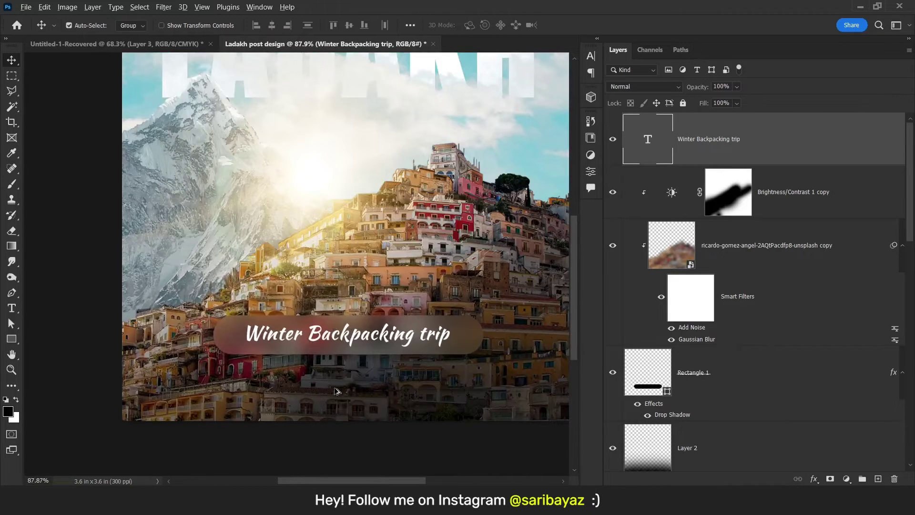
{"action": "scroll", "coordinate": [336, 373], "scroll_direction": "up", "scroll_amount": 1}
{"action": "left_click", "coordinate": [119, 45]}
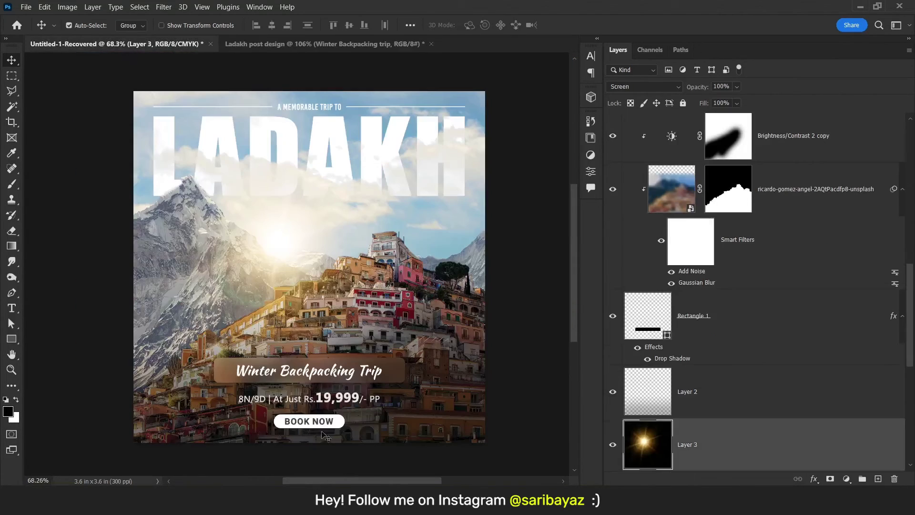
{"action": "left_click_drag", "start_coordinate": [343, 395], "coordinate": [286, 67]}
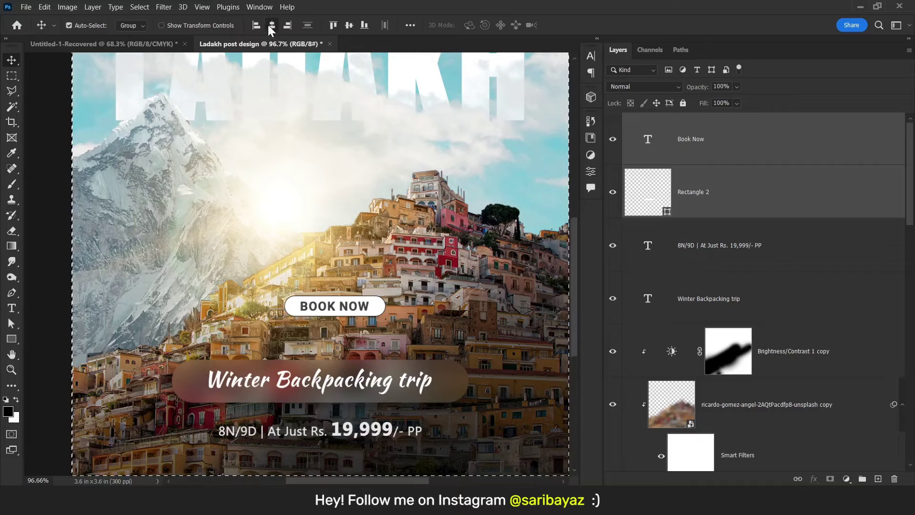
{"action": "left_click_drag", "start_coordinate": [337, 307], "coordinate": [321, 457]}
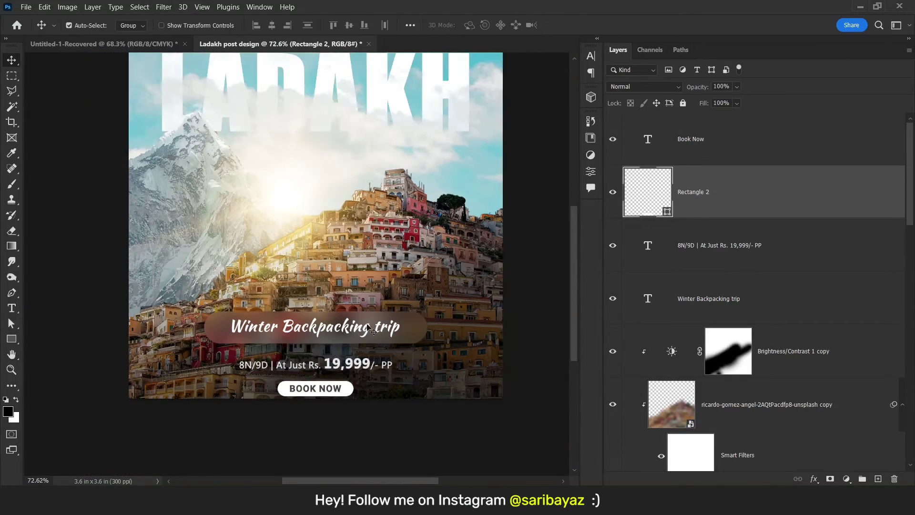
- Move the rounded rectangle with its text, the price line and the Book Now button slightly up, evening out their spacing
{"action": "left_click", "coordinate": [369, 328]}
{"action": "scroll", "coordinate": [369, 328], "scroll_direction": "up", "scroll_amount": 3}
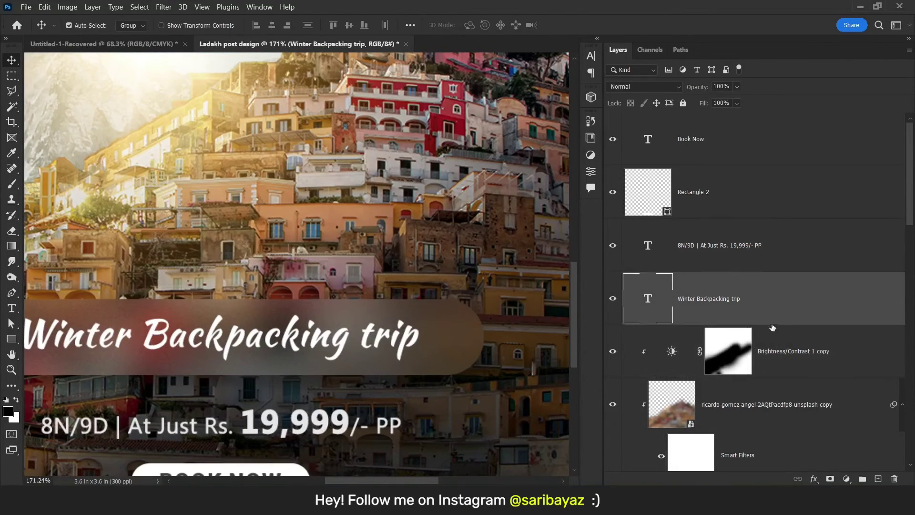
{"action": "left_click", "coordinate": [758, 253], "text": "ctrl"}
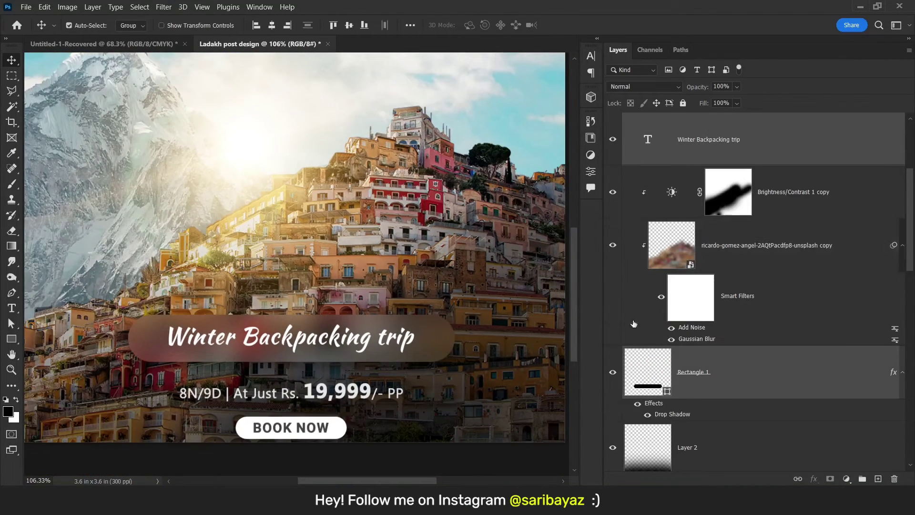
{"action": "left_click", "coordinate": [711, 137]}
{"action": "left_click", "coordinate": [711, 371], "text": "ctrl"}
{"action": "mouse_move", "coordinate": [421, 271]}
{"action": "left_mouse_down"}
{"action": "mouse_move", "coordinate": [411, 204]}
{"action": "mouse_move", "coordinate": [411, 259]}
{"action": "left_mouse_up"}
{"action": "left_click", "coordinate": [363, 399], "text": "ctrl"}
{"action": "left_click_drag", "start_coordinate": [363, 400], "coordinate": [352, 373]}
{"action": "left_click", "coordinate": [314, 428], "text": "ctrl"}
{"action": "left_click", "coordinate": [341, 428], "text": "ctrl+shift"}
{"action": "scroll", "coordinate": [355, 365], "scroll_direction": "down", "scroll_amount": 8}
{"action": "scroll", "coordinate": [341, 305], "scroll_direction": "up", "scroll_amount": 3}
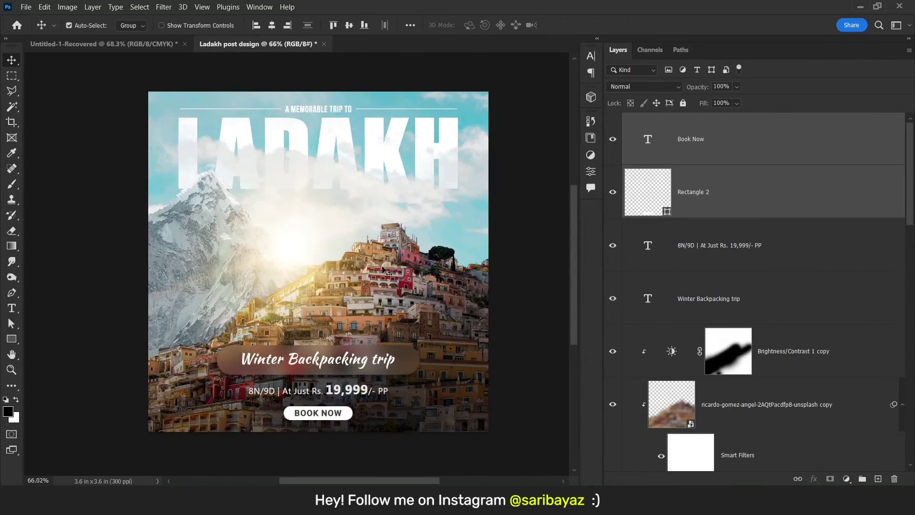
- Deselect the button layers and look through the layer stack, toggling a layer's visibility off and on to check its effect
{"action": "left_click", "coordinate": [505, 180]}
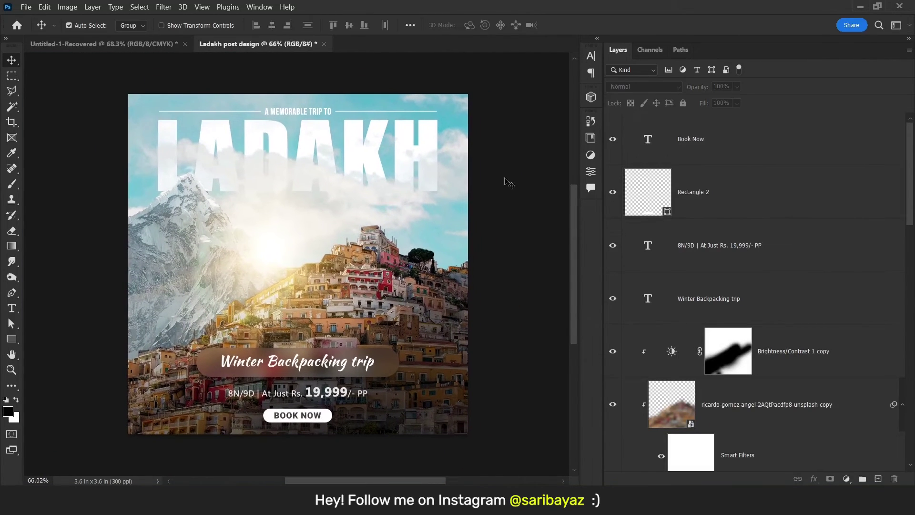
{"action": "left_click", "coordinate": [439, 288]}
{"action": "scroll", "coordinate": [695, 348], "scroll_direction": "down", "scroll_amount": 5}
{"action": "left_click", "coordinate": [694, 349]}
{"action": "scroll", "coordinate": [672, 350], "scroll_direction": "up", "scroll_amount": 5}
{"action": "left_click", "coordinate": [724, 189]}
{"action": "key", "text": "b"}
{"action": "left_click", "coordinate": [613, 189]}
{"action": "left_click", "coordinate": [613, 190]}
- Select the layer mask of the original city's Brightness/Contrast 1 adjustment and reduce the brush size to 319, then return to the Move tool
{"action": "scroll", "coordinate": [686, 286], "scroll_direction": "down", "scroll_amount": 5}
{"action": "left_click", "coordinate": [703, 288]}
{"action": "scroll", "coordinate": [703, 288], "scroll_direction": "down", "scroll_amount": 6}
{"action": "left_click", "coordinate": [726, 298]}
{"action": "key", "text": "bracketleft"}
{"action": "key", "text": "bracketleft"}
{"action": "key", "text": "bracketleft"}
{"action": "key", "text": "bracketleft"}
{"action": "key", "text": "bracketleft"}
{"action": "key", "text": "bracketleft"}
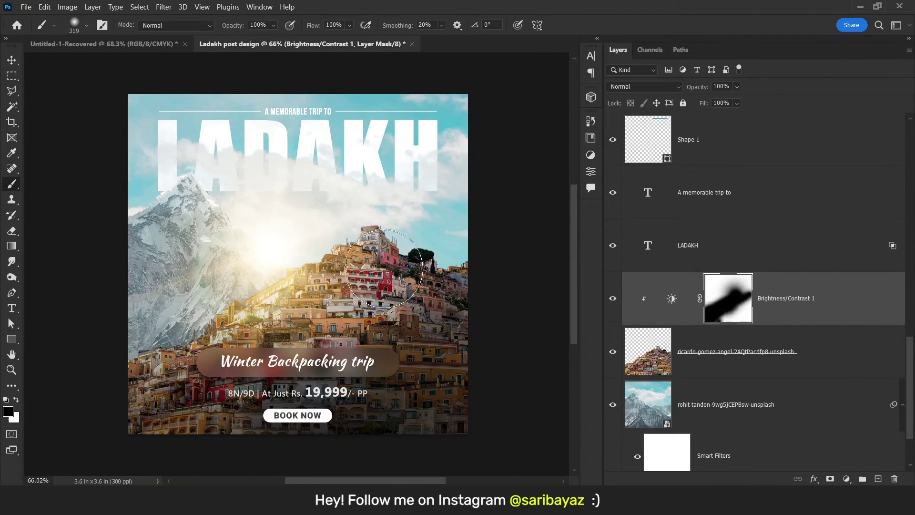
{"action": "scroll", "coordinate": [783, 388], "scroll_direction": "down", "scroll_amount": 3}
{"action": "key", "text": "v"}
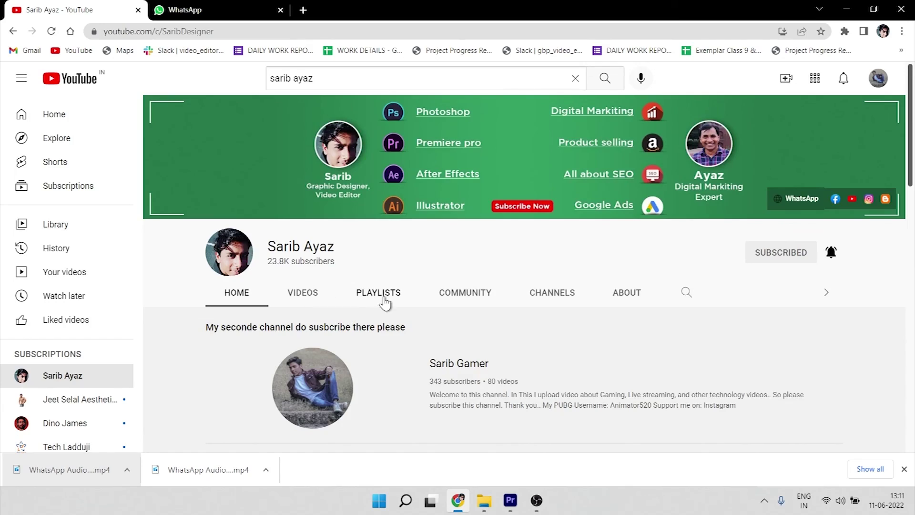
- Open the playlists of the YouTube channel in the browser and look through the created playlists
{"action": "left_click", "coordinate": [387, 294]}
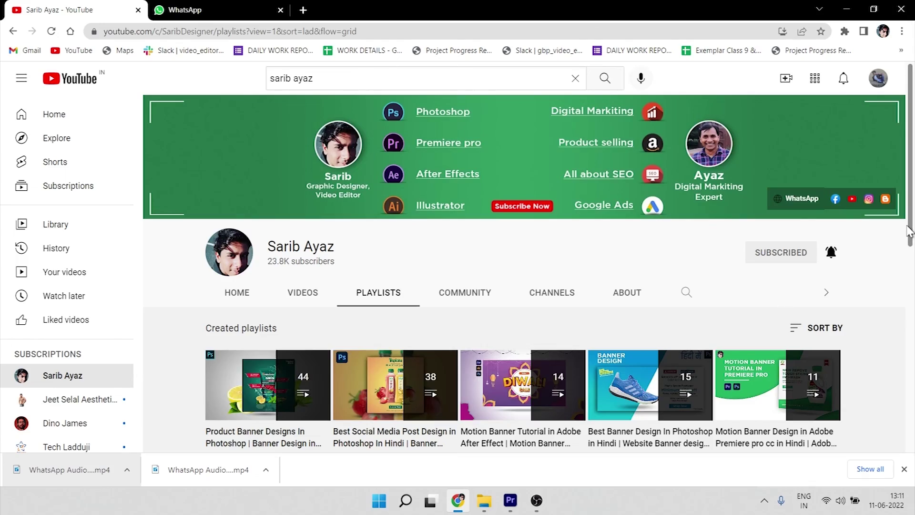
{"action": "scroll", "coordinate": [911, 269], "scroll_direction": "down", "scroll_amount": 2}
{"action": "scroll", "coordinate": [913, 269], "scroll_direction": "down", "scroll_amount": 1}
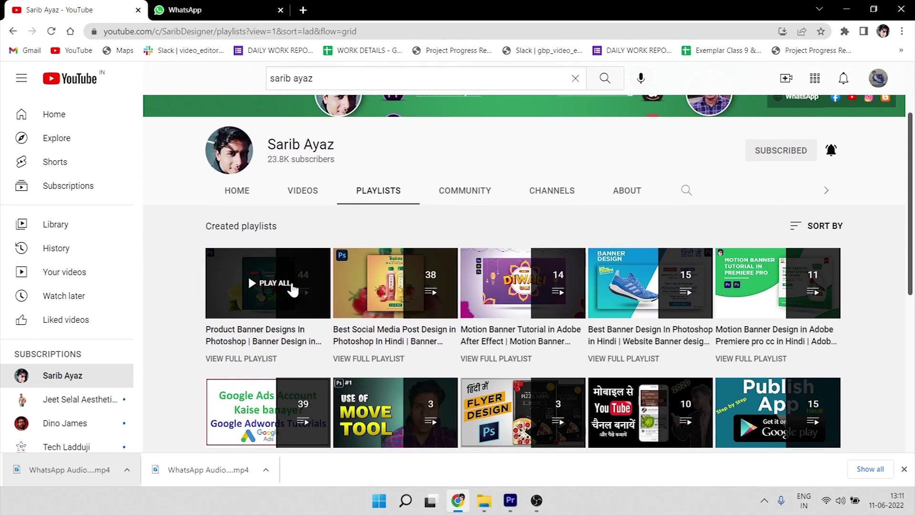